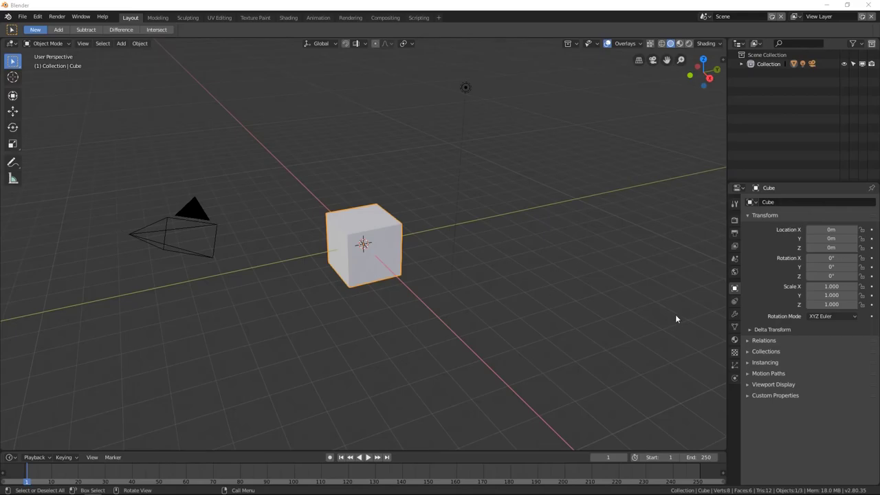
Delete the camera and the light, leaving only the cube in the scene.
click(781, 446)
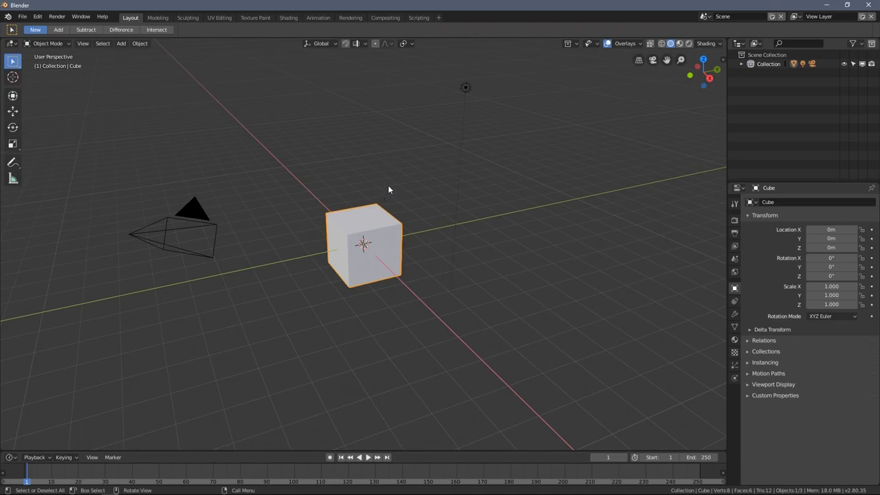
middle_drag(412, 162, 263, 231)
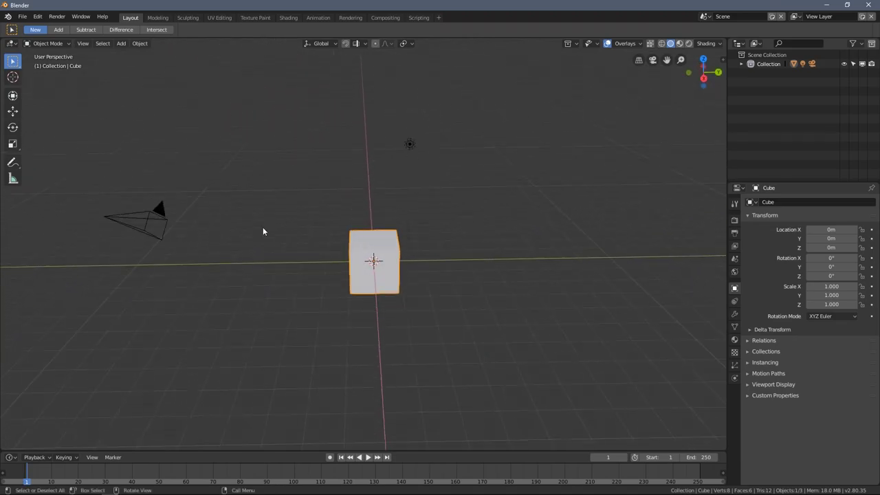
click(153, 210)
shift+click(410, 147)
key(x)
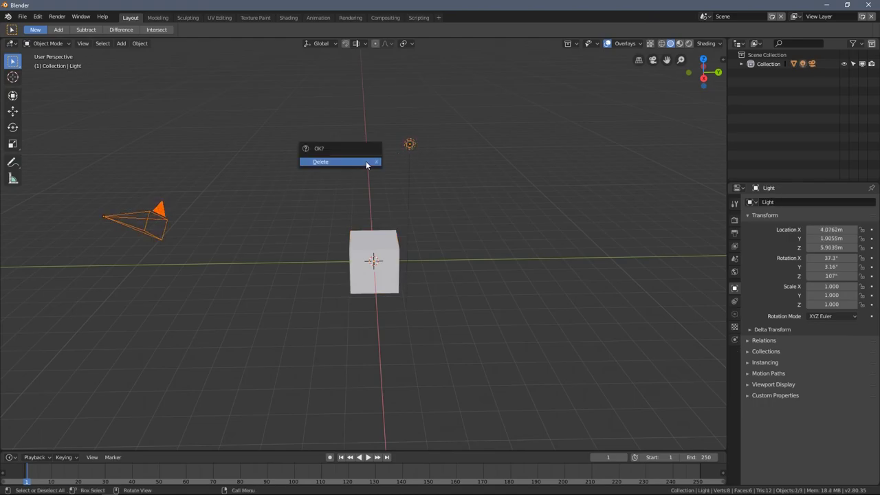
click(366, 161)
Select the cube and switch it from Object Mode to Edit Mode.
scroll(376, 235, up, 5)
middle_drag(374, 239, 432, 198)
middle_drag(395, 166, 328, 182)
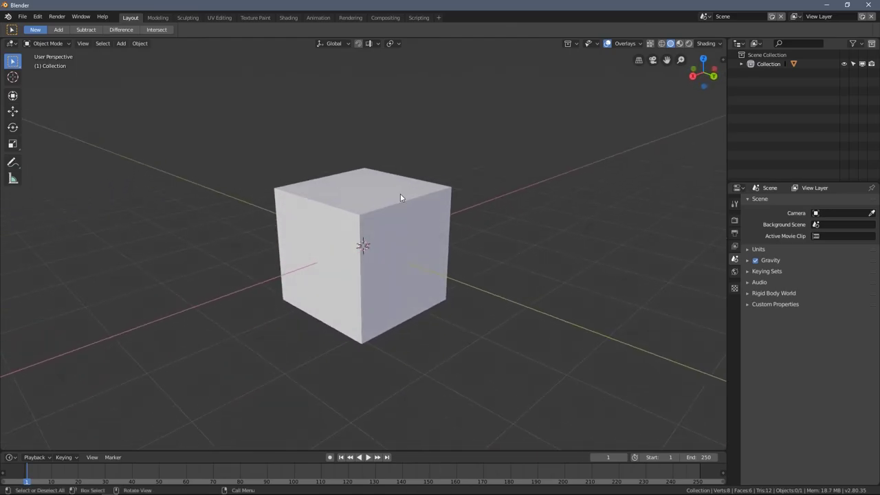
click(340, 191)
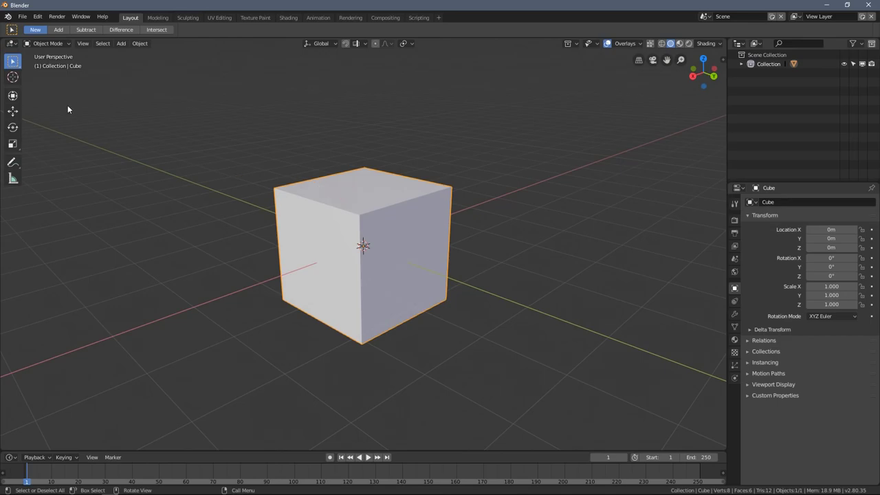
click(44, 44)
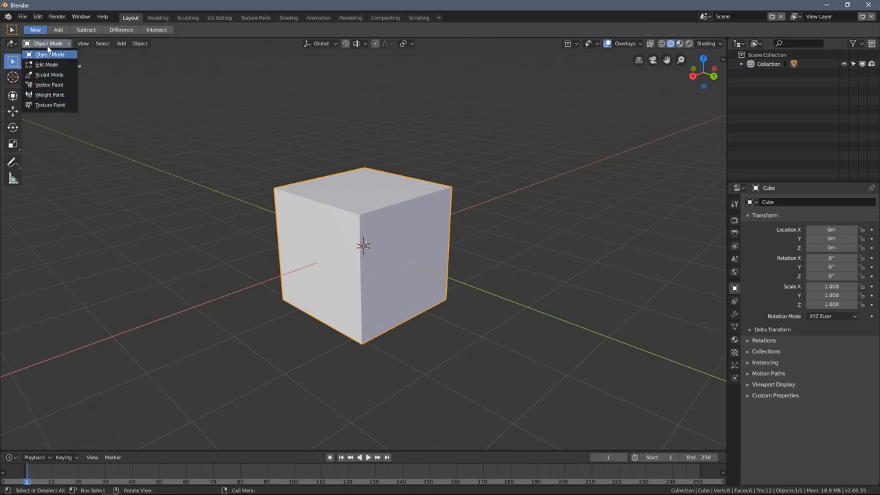
click(54, 65)
middle_drag(334, 131, 103, 80)
click(43, 46)
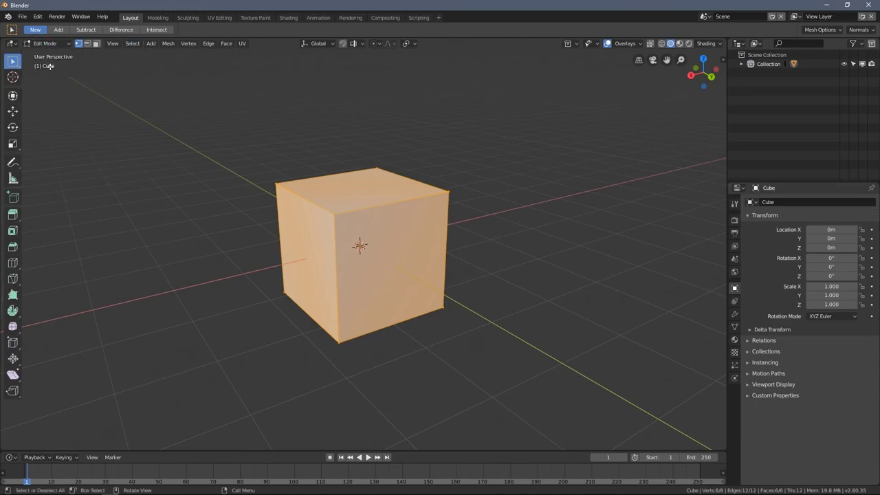
click(45, 43)
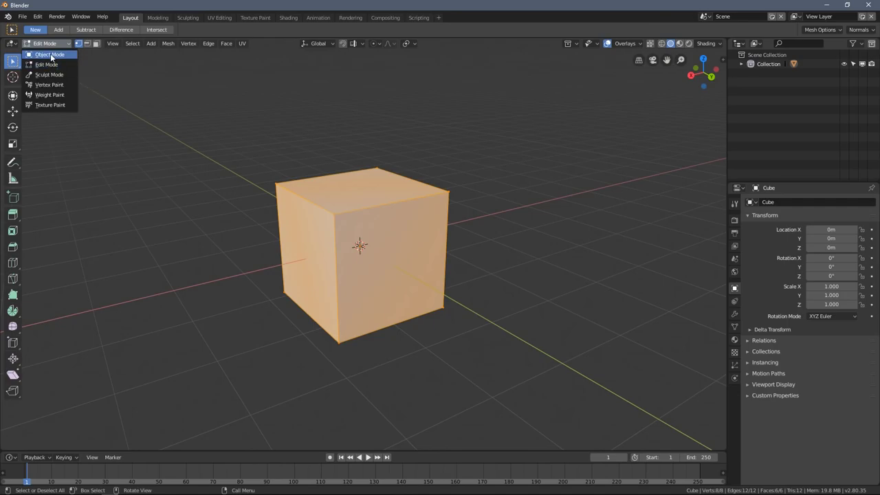
click(48, 66)
Deselect all of the cube's geometry and inspect its corner vertices from several angles.
middle_drag(389, 167, 331, 167)
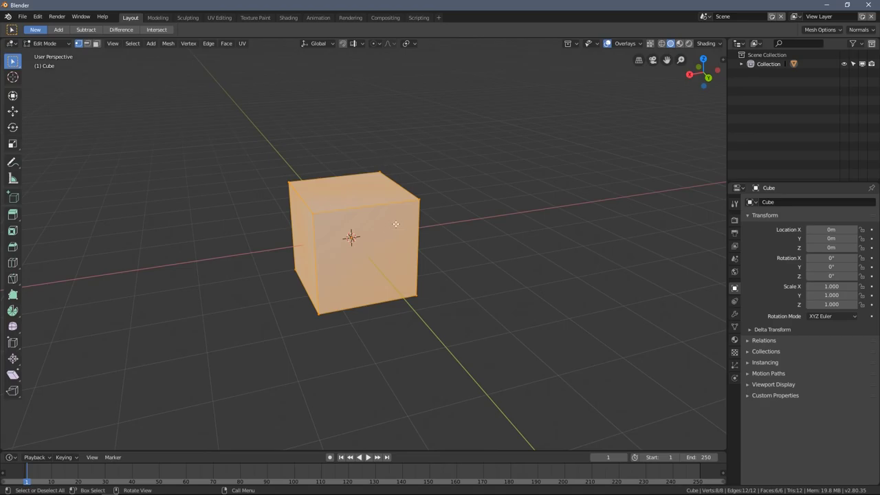
middle_drag(396, 224, 459, 153)
click(424, 137)
middle_drag(397, 153, 442, 278)
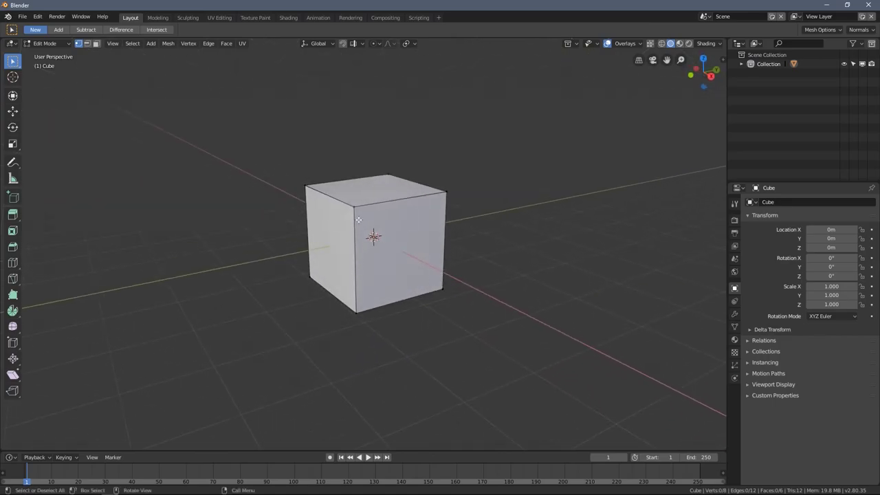
scroll(350, 219, up, 3)
scroll(348, 217, down, 2)
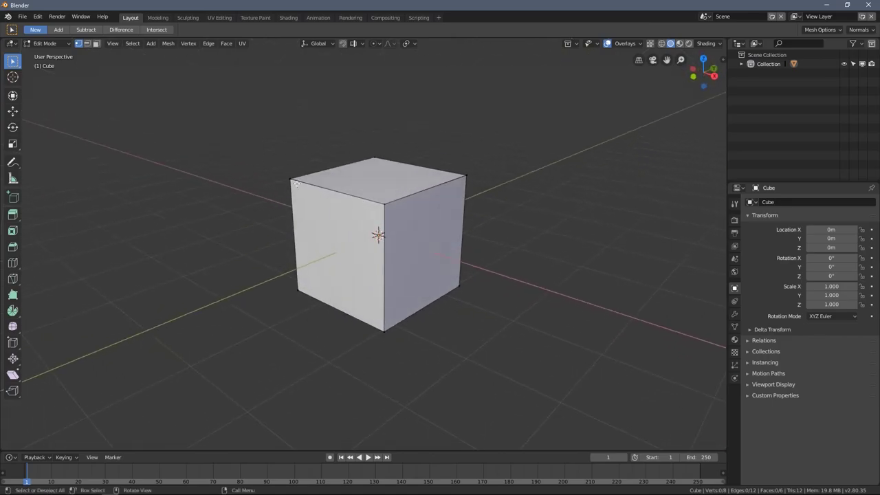
scroll(353, 201, up, 4)
scroll(355, 204, up, 5)
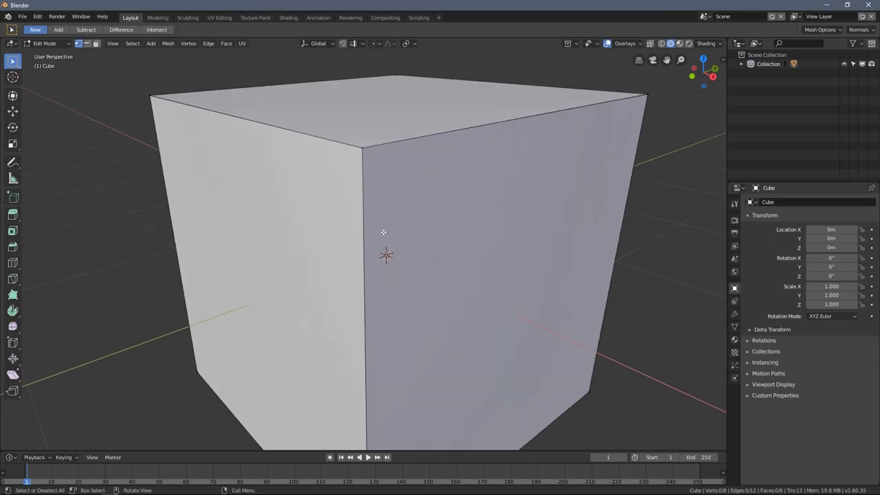
scroll(383, 233, down, 8)
middle_drag(383, 232, 480, 199)
middle_drag(250, 176, 173, 143)
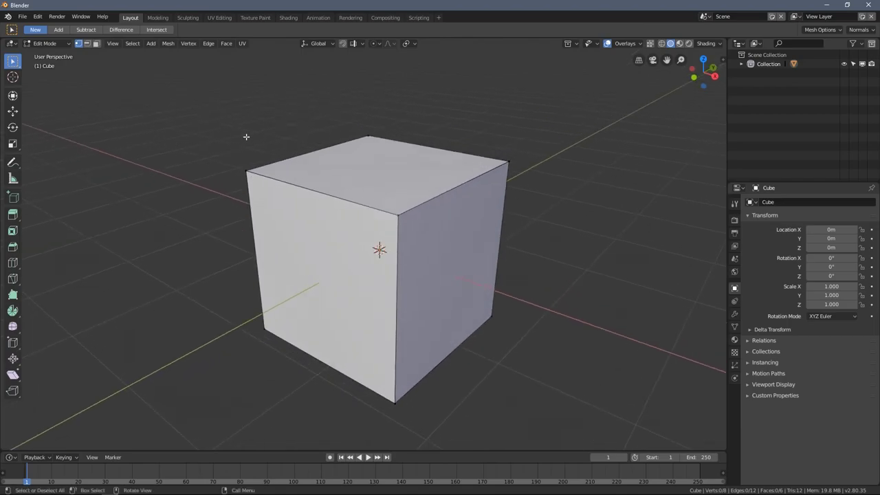
Alternate between Object Mode and Edit Mode to compare how the cube is displayed, ending in Edit Mode.
key(Tab)
middle_drag(214, 144, 296, 174)
scroll(187, 177, down, 3)
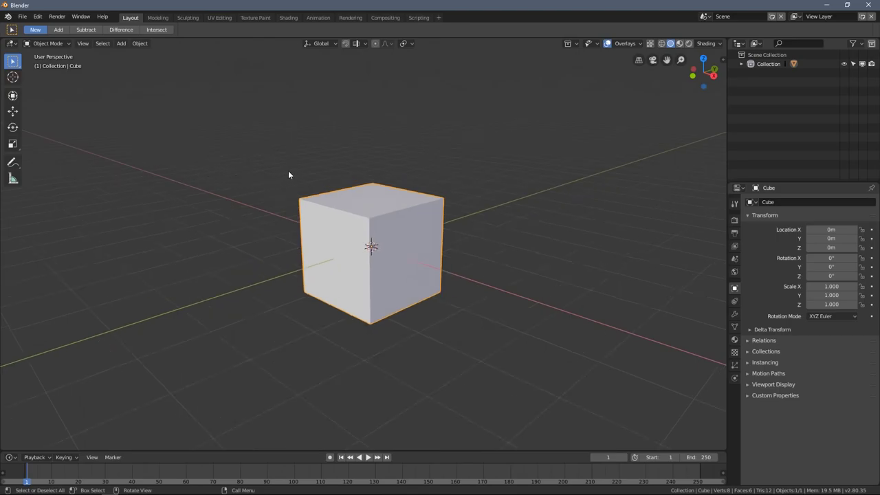
key(Tab)
scroll(355, 159, up, 4)
middle_drag(356, 159, 436, 202)
scroll(353, 190, down, 2)
key(Tab)
key(Tab)
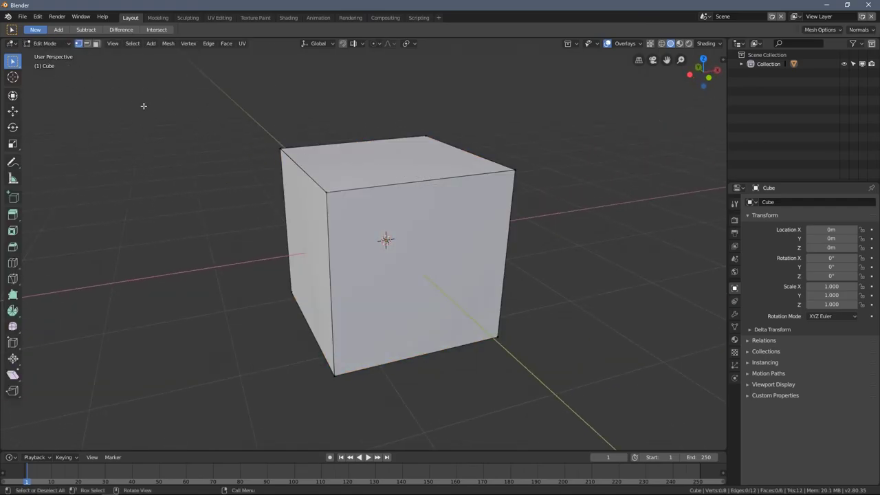
key(Tab)
key(Tab)
Expand the tool list to show tool names and compare the tools offered in Object Mode and Edit Mode.
drag(24, 172, 87, 176)
key(Tab)
key(Tab)
key(Tab)
key(Tab)
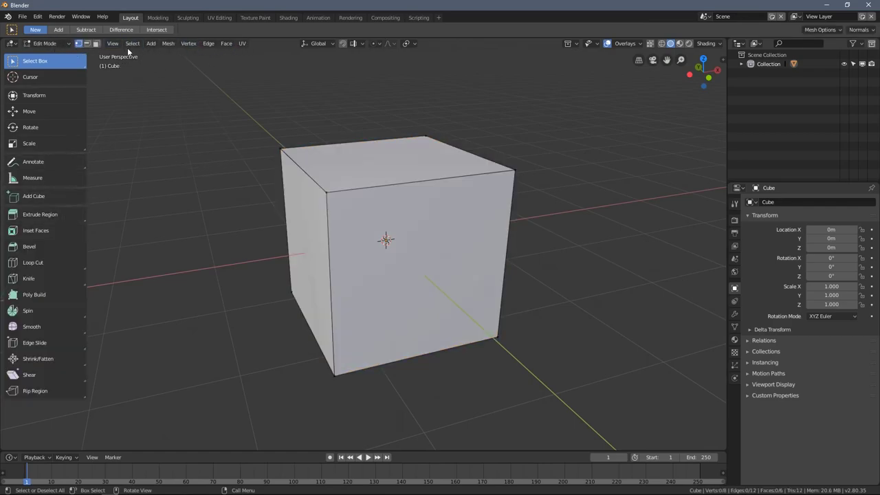
key(Tab)
key(Tab)
key(Tab)
key(Tab)
Select individual corner vertices of the cube one at a time, at both its top and its base.
middle_drag(198, 144, 441, 137)
middle_drag(319, 101, 478, 272)
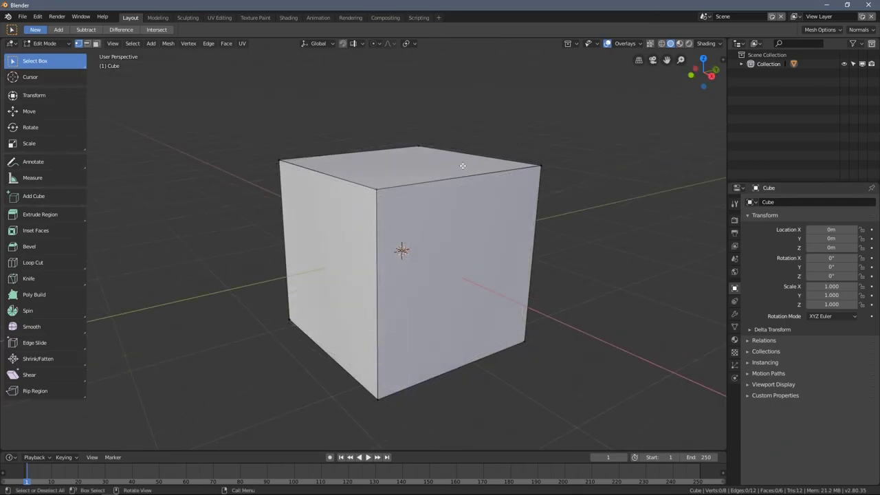
scroll(457, 164, up, 5)
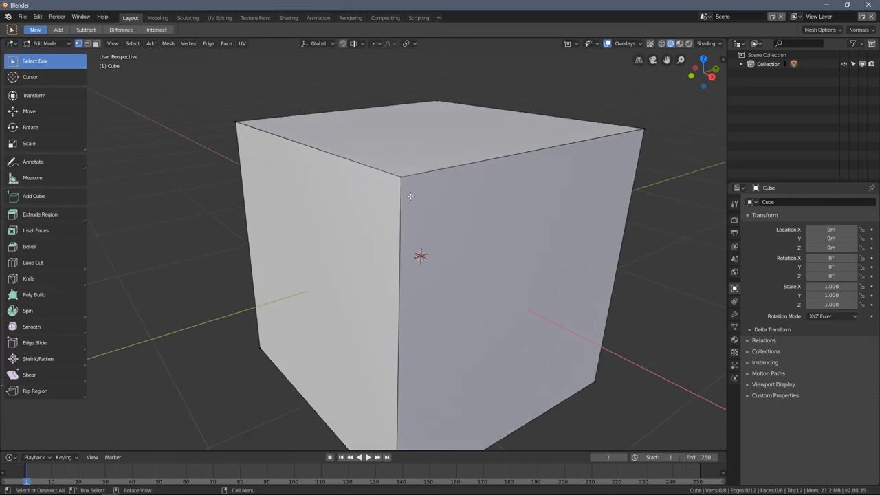
middle_drag(423, 176, 396, 177)
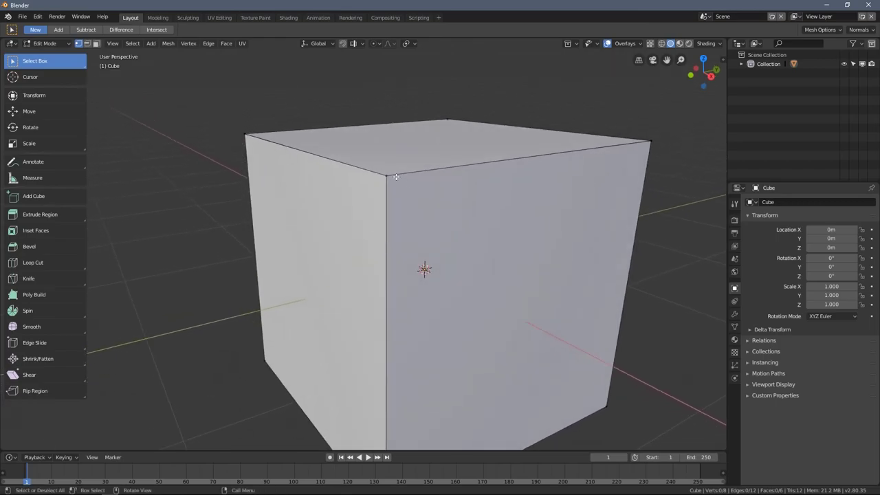
click(386, 178)
click(649, 143)
middle_drag(620, 196, 541, 226)
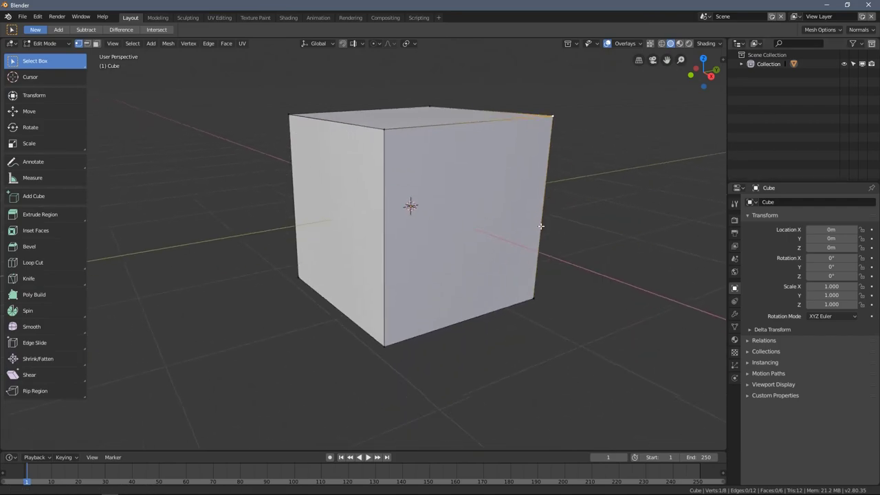
click(387, 352)
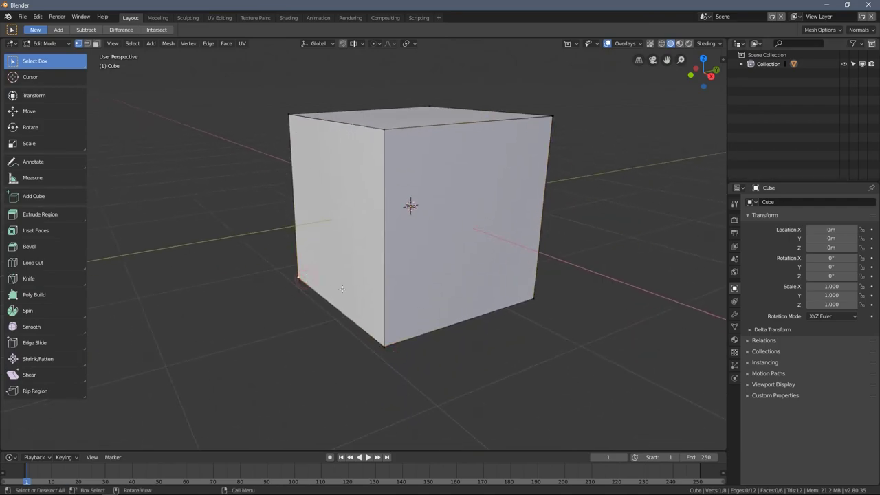
middle_drag(590, 247, 463, 190)
click(433, 186)
Turn on X-ray display and select the two vertices at the ends of one top edge.
click(650, 44)
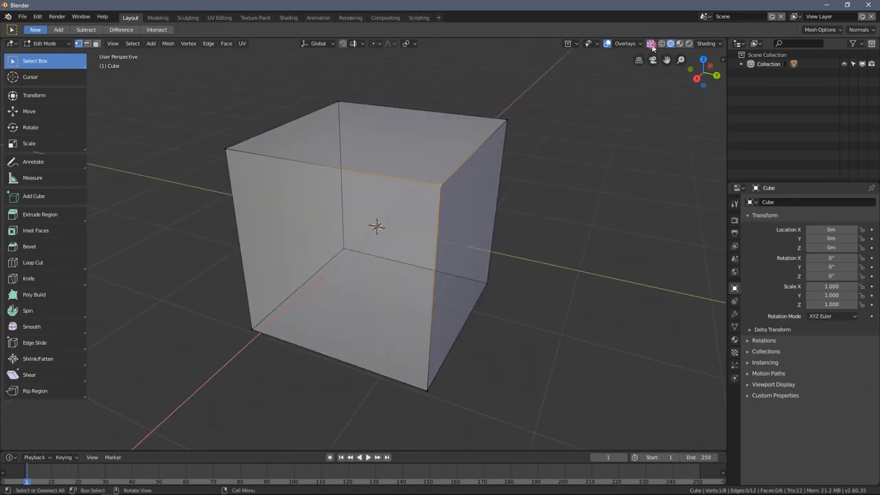
middle_drag(443, 180, 424, 256)
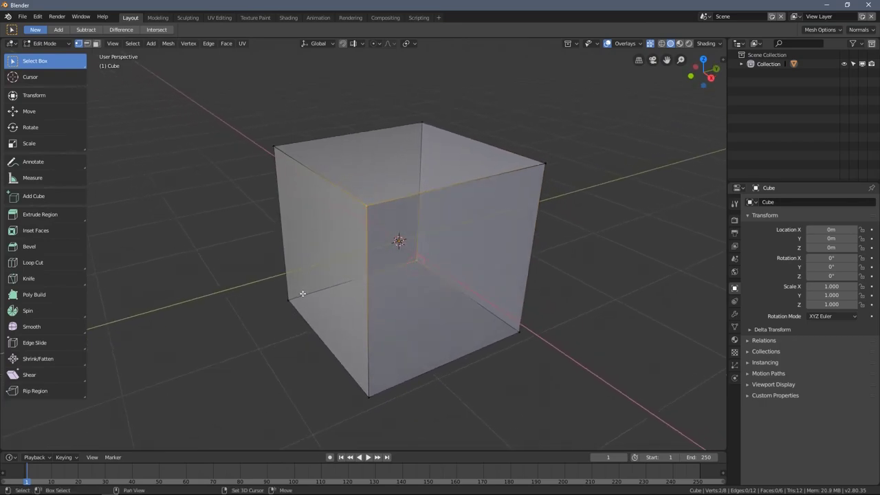
middle_drag(290, 297, 366, 297)
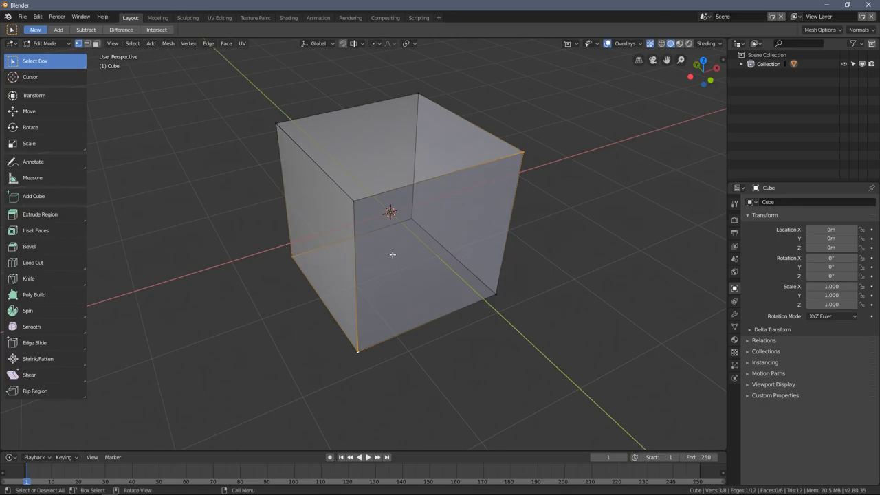
click(279, 122)
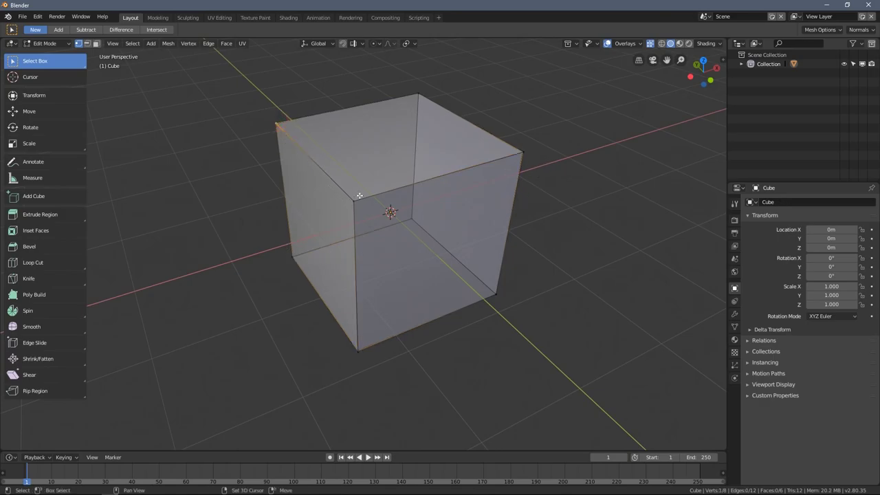
middle_drag(373, 215, 229, 135)
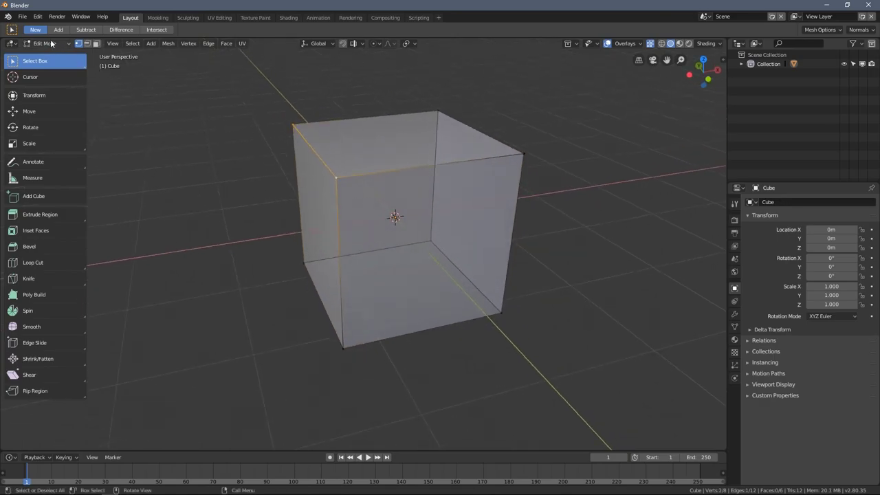
Move the selected pair of top vertices inward to deform the cube.
middle_drag(358, 181, 403, 171)
key(g)
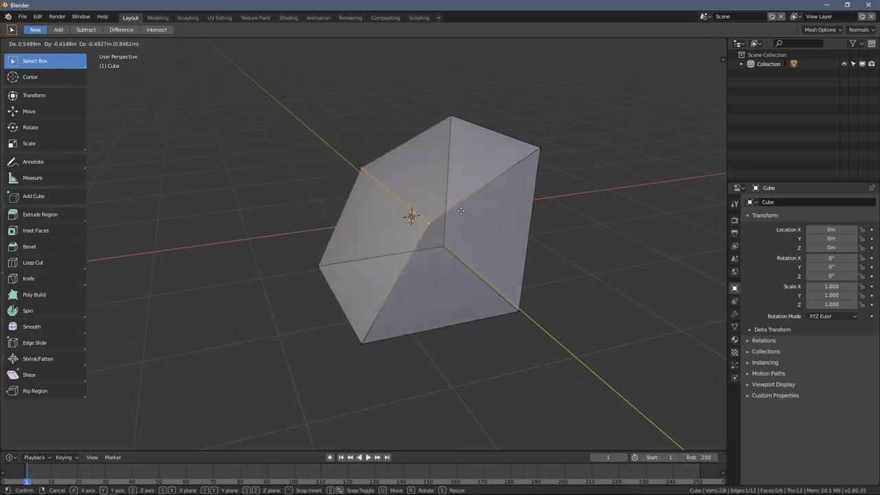
click(436, 188)
Select a single top corner vertex on the opposite side and move it inward freehand.
middle_drag(435, 188, 493, 185)
click(533, 141)
middle_drag(533, 141, 570, 177)
key(g)
click(538, 185)
key(g)
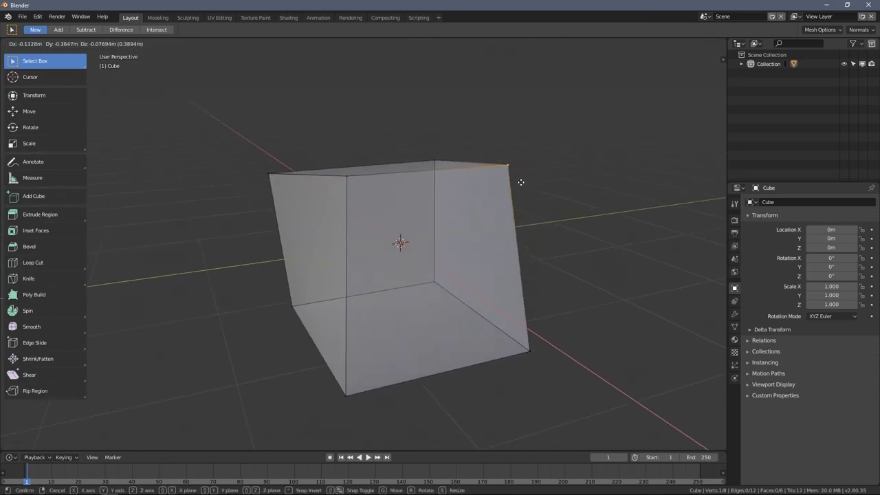
click(502, 185)
Move two bottom corner vertices of the same side upward, one after the other.
middle_drag(524, 229, 451, 281)
click(444, 290)
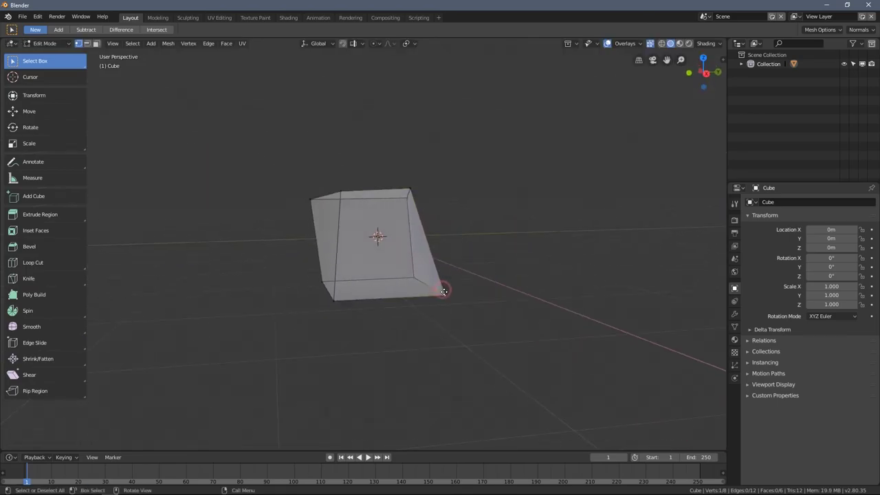
key(g)
click(451, 255)
click(333, 293)
key(g)
click(301, 276)
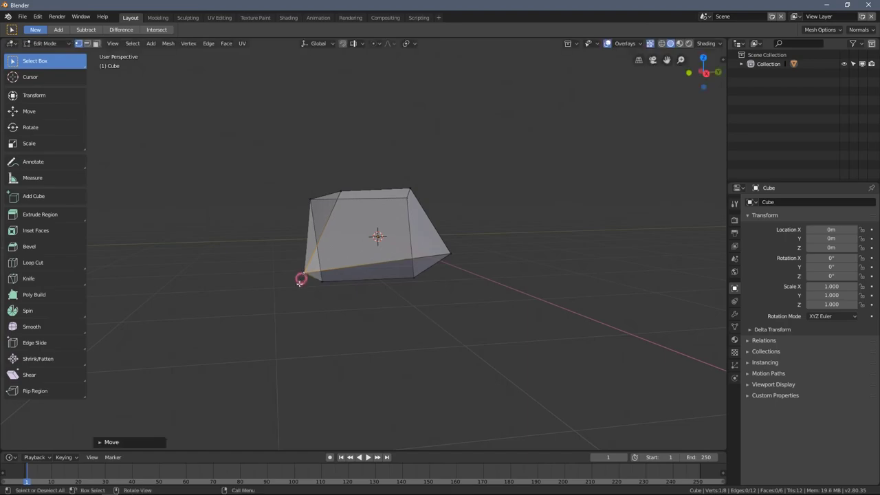
Move the two remaining bottom corner vertices upward to make the base irregular.
middle_drag(300, 277, 399, 295)
right_click(355, 294)
key(Escape)
click(338, 289)
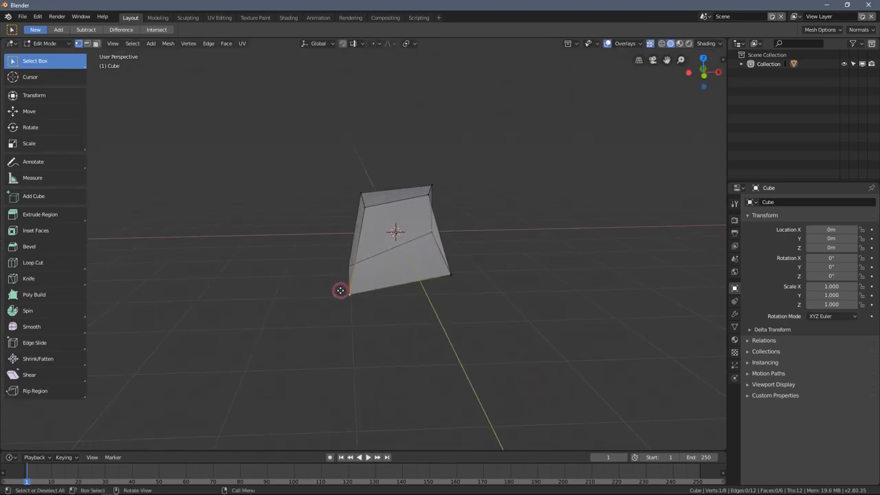
key(g)
click(326, 259)
middle_drag(326, 259, 415, 271)
click(313, 272)
middle_drag(334, 276, 380, 270)
key(g)
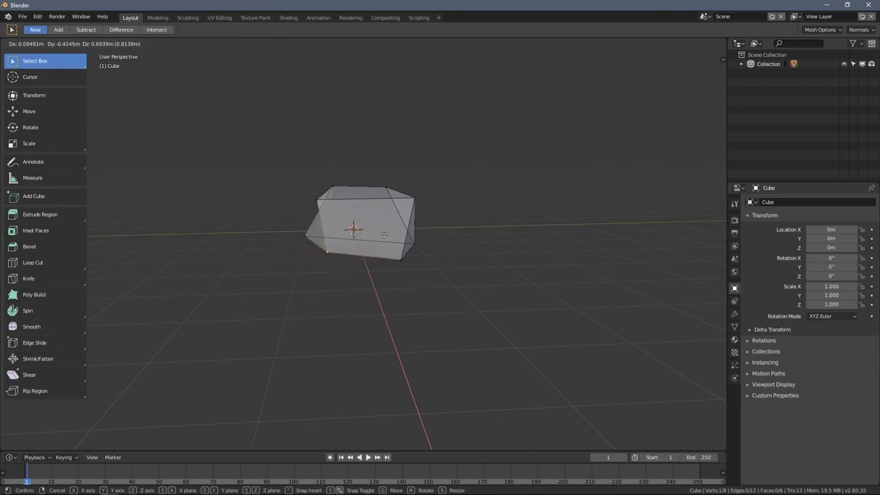
click(374, 237)
Return to Object Mode, hide the viewport overlays and turn off X-ray display.
middle_drag(375, 237, 403, 255)
key(Tab)
click(609, 44)
middle_drag(499, 172, 473, 188)
click(650, 43)
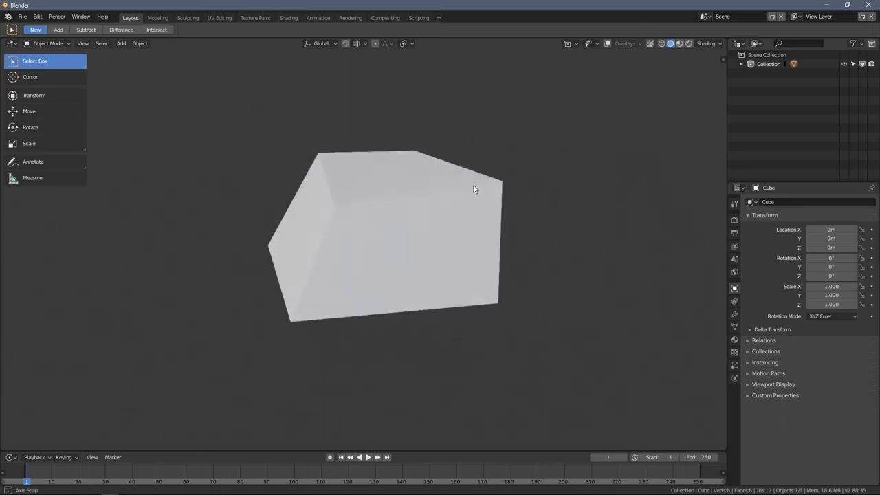
Enter Edit Mode again and move several more corner vertices one by one to reshape the solid.
key(Tab)
key(g)
click(392, 196)
middle_drag(392, 197, 413, 206)
key(g)
click(436, 212)
key(g)
click(330, 182)
middle_drag(330, 182, 378, 237)
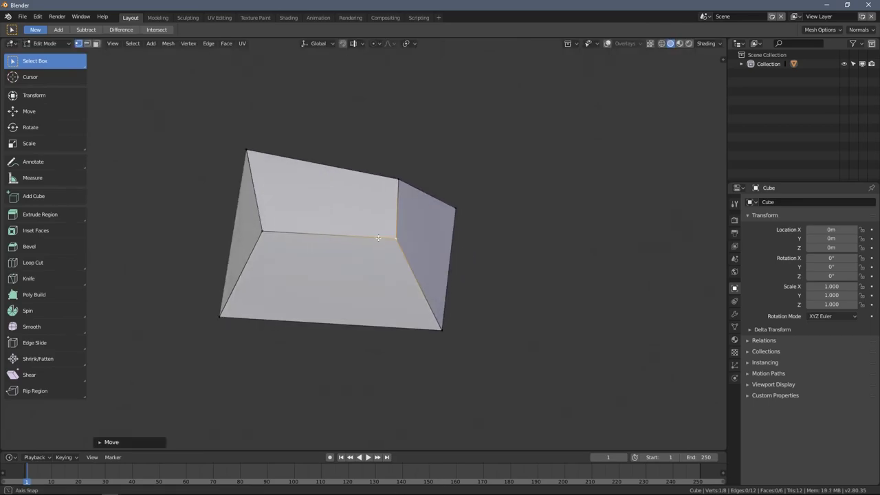
key(g)
click(284, 228)
middle_drag(285, 228, 255, 197)
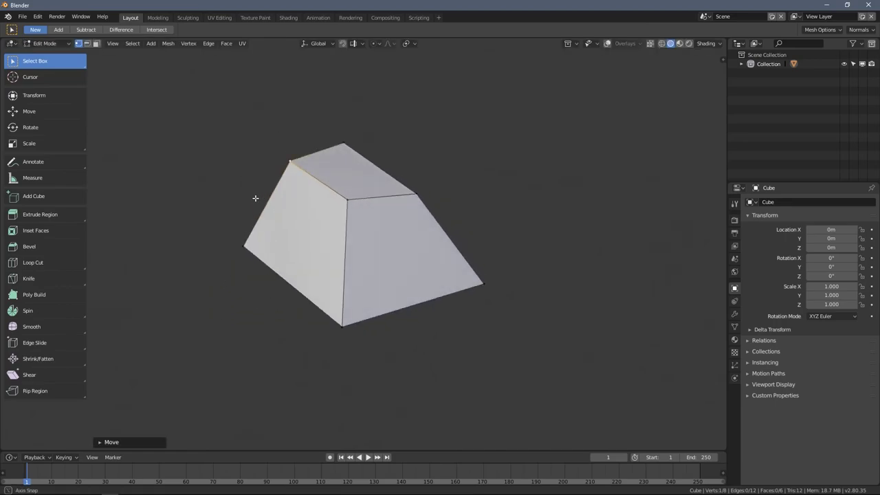
Move the upper corner vertex of one side outward and the lower corner vertex below it inward.
key(g)
click(258, 185)
click(245, 241)
key(g)
click(257, 227)
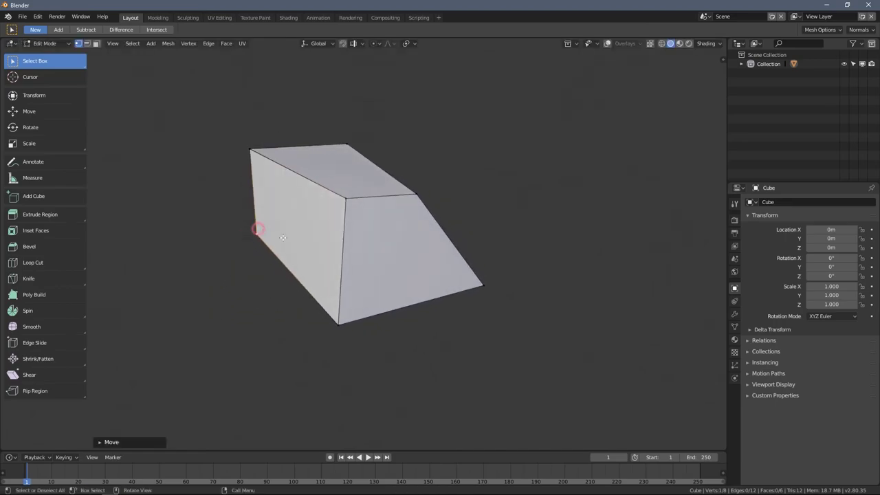
Pull two more corner vertices away from each other, moving them one after the other.
middle_drag(259, 227, 299, 192)
middle_drag(370, 194, 334, 195)
click(391, 198)
key(g)
click(425, 207)
click(317, 190)
key(g)
click(244, 175)
Shift the top front corner vertex slightly and move the bottom corner vertex below it inward and upward.
click(347, 193)
key(g)
click(336, 191)
click(272, 303)
key(g)
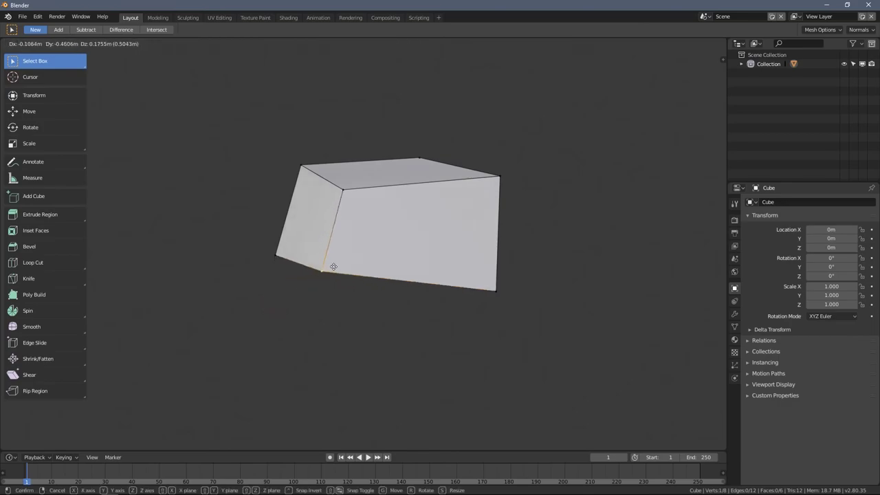
click(334, 264)
From the other side, move a lower corner vertex and then the nearest top corner vertex inward.
middle_drag(334, 264, 483, 232)
click(486, 269)
key(g)
click(446, 237)
click(483, 214)
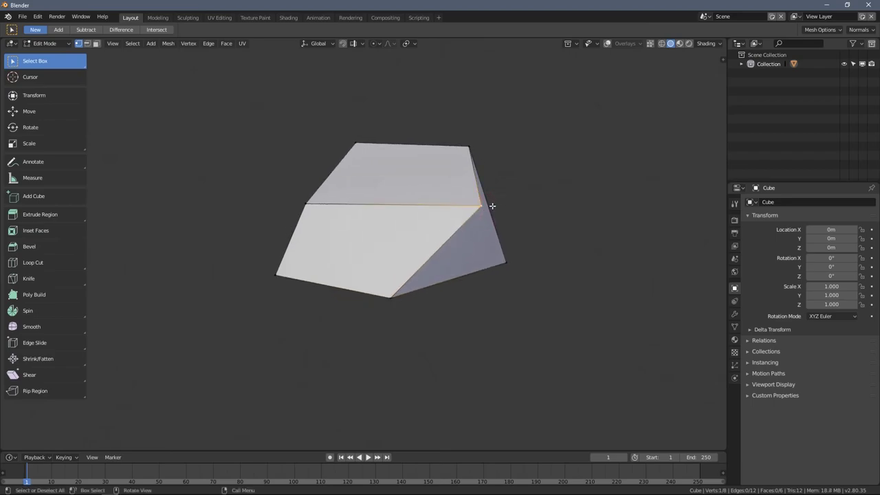
key(g)
click(442, 181)
Move the selected top corner vertex down and inward, and the diagonally opposite bottom vertex of that face up and inward.
middle_drag(442, 181, 318, 165)
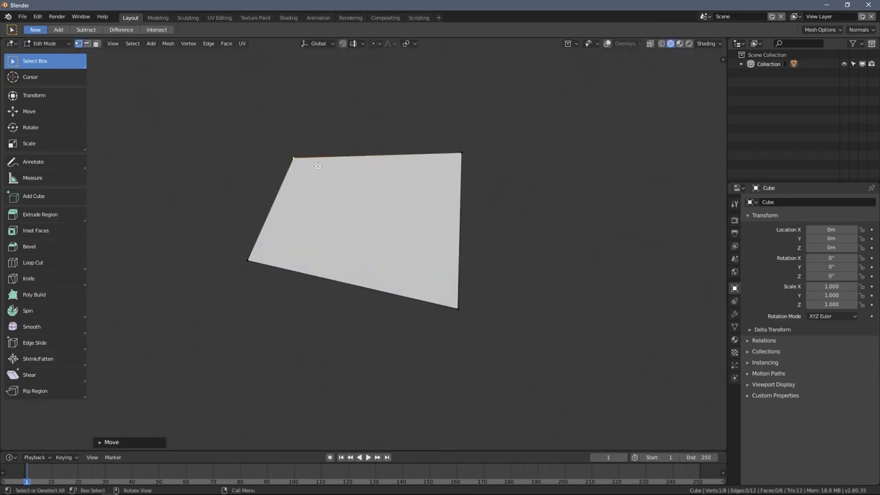
key(g)
click(351, 188)
click(469, 310)
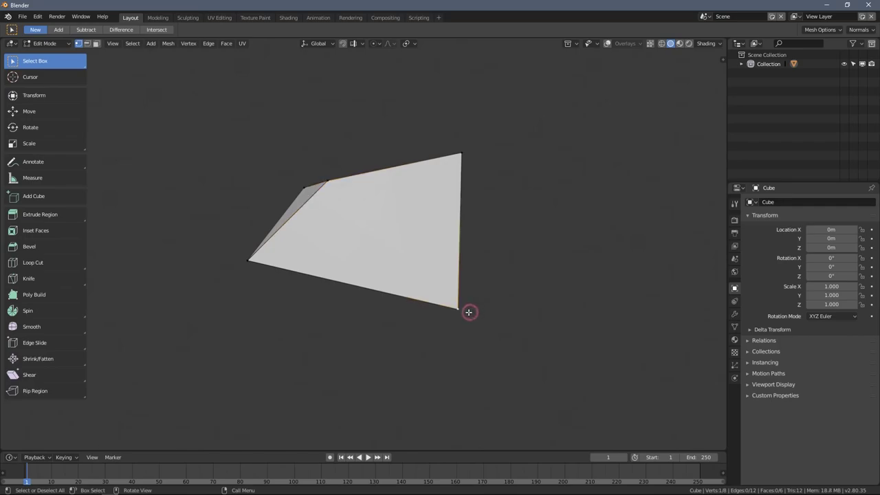
key(g)
click(430, 275)
Show the viewport overlays again and raise the selected corner vertex of the top face.
middle_drag(479, 273, 419, 262)
middle_drag(381, 183, 375, 260)
click(606, 43)
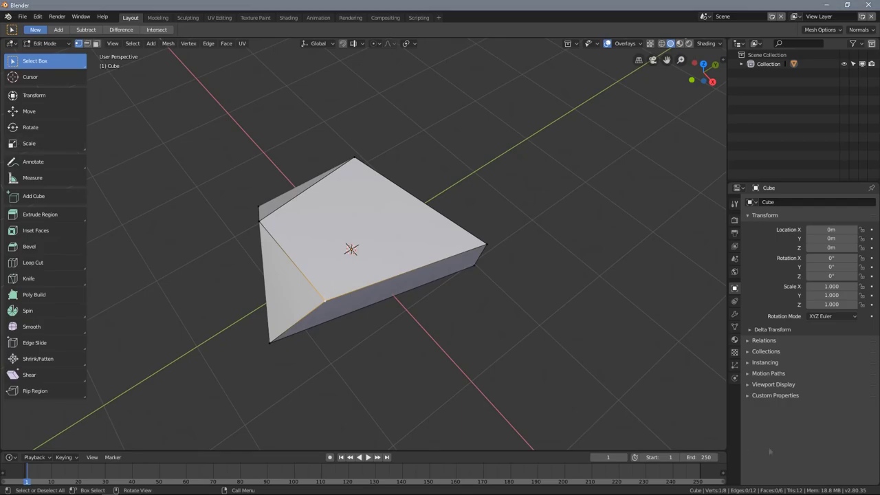
click(795, 447)
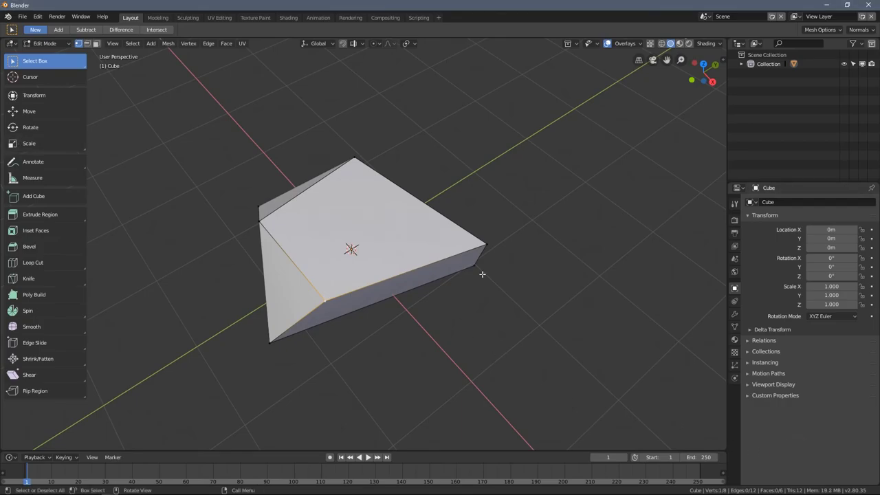
middle_drag(373, 192, 346, 231)
key(g)
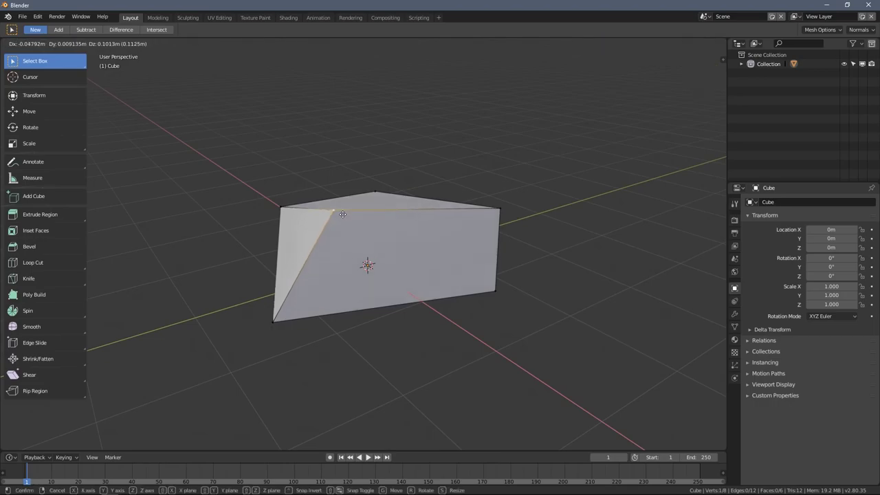
click(354, 200)
Move two further top corner vertices inward, one after the other.
click(498, 206)
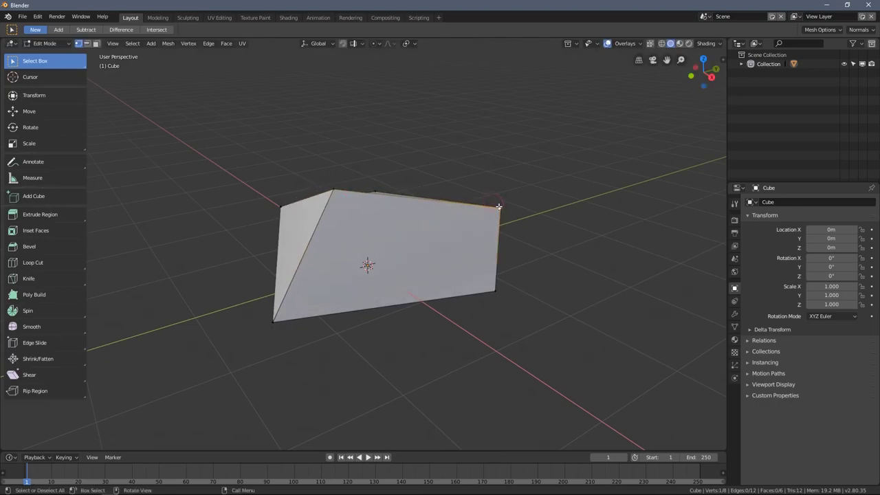
middle_drag(507, 223, 412, 275)
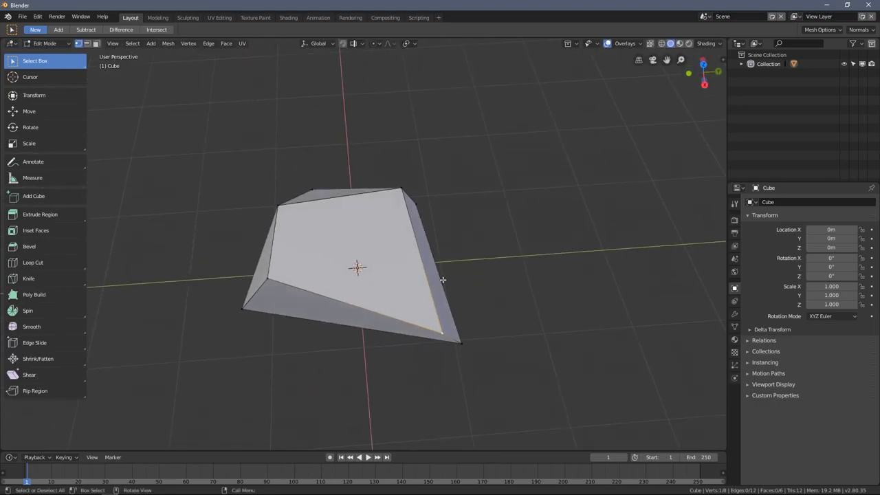
key(g)
click(392, 233)
middle_drag(392, 234, 321, 204)
click(255, 189)
key(g)
click(287, 213)
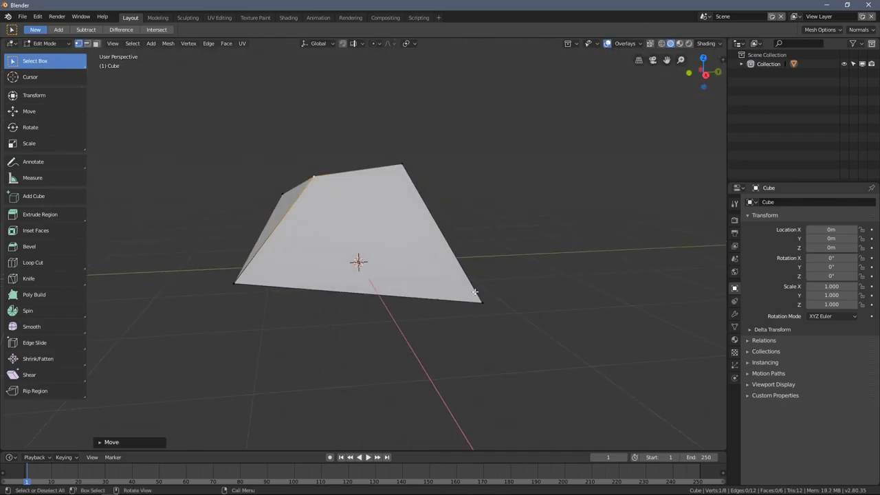
Move the bottom corner vertex below the slanted end face inward along the base.
middle_drag(479, 293, 374, 256)
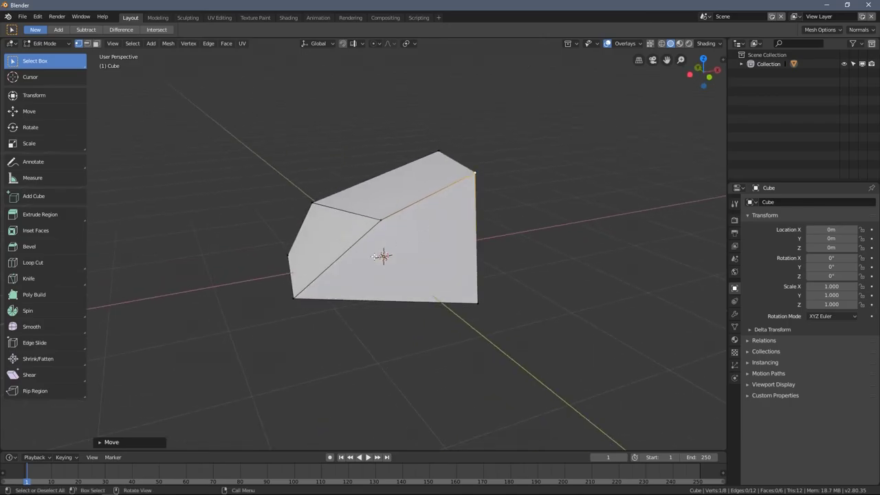
middle_drag(408, 204, 495, 186)
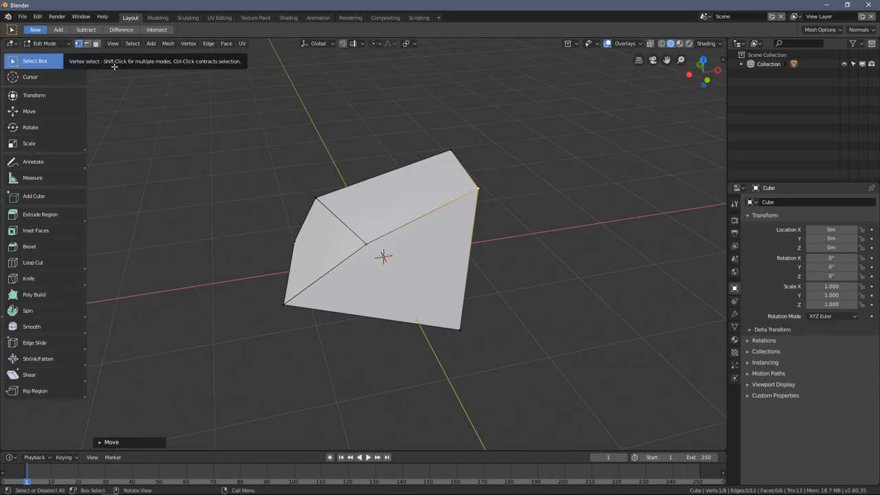
click(285, 303)
key(g)
click(309, 321)
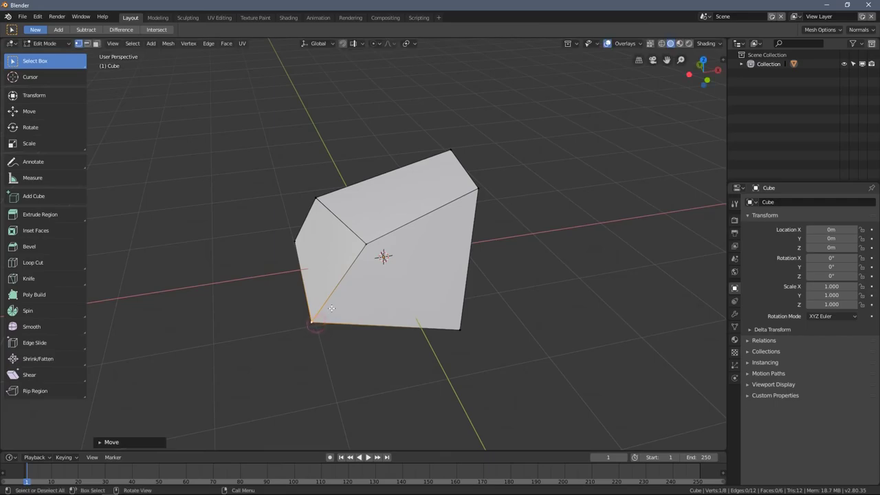
middle_drag(313, 323, 325, 282)
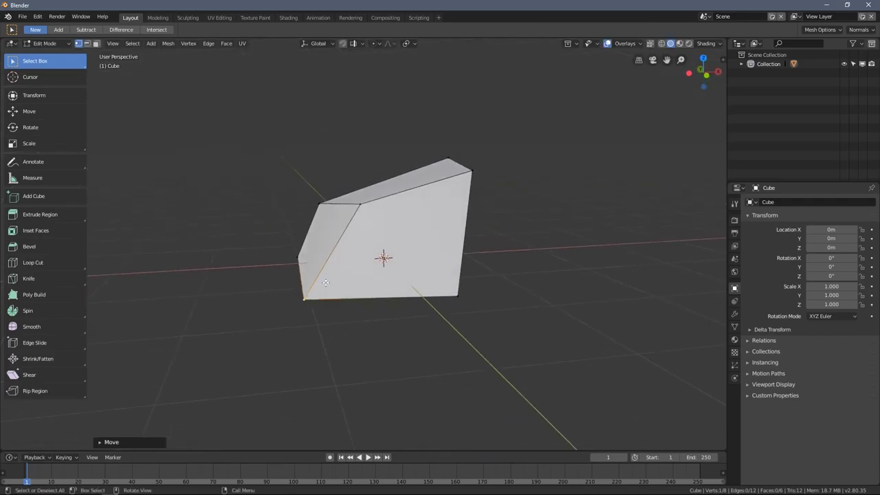
Switch to edge selection and move an edge of the top face upward.
click(87, 44)
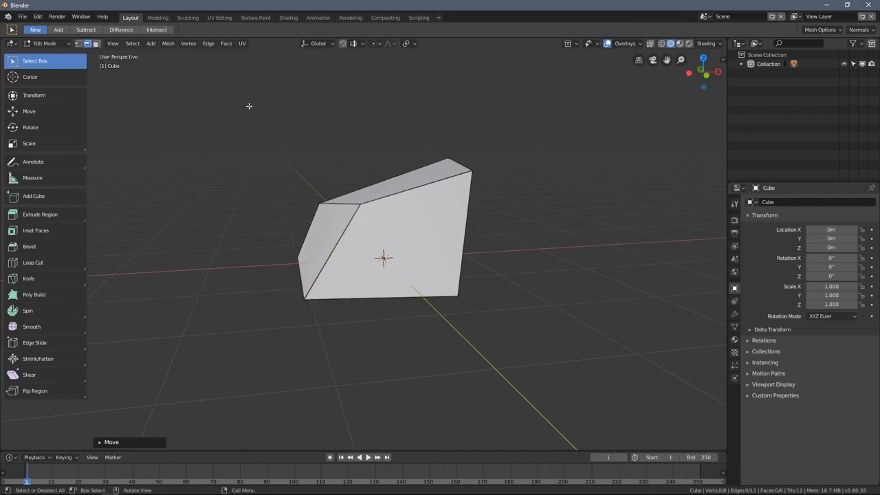
middle_drag(251, 121, 419, 247)
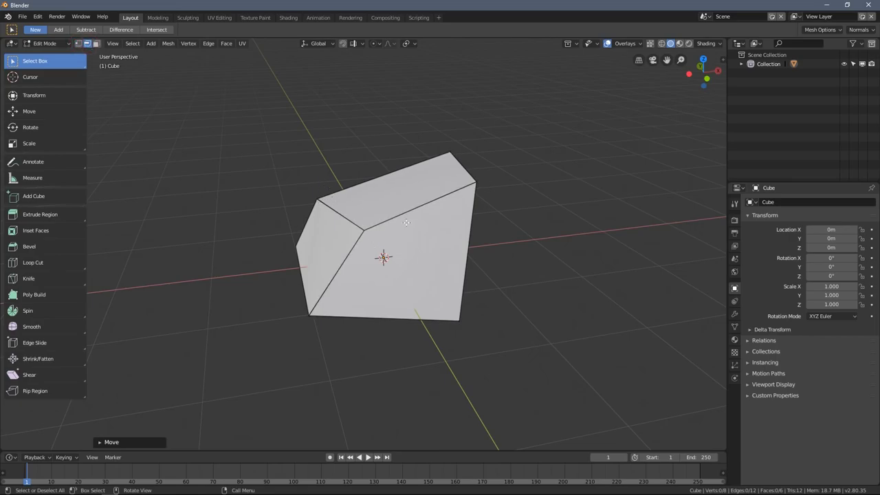
click(400, 211)
middle_drag(400, 211, 375, 248)
key(g)
click(385, 209)
Move the bottom edge of the slanted end face outward.
click(312, 293)
key(g)
click(277, 303)
middle_drag(277, 304, 375, 298)
Switch to vertex selection and raise the two end vertices of the top edge above the slanted face.
click(77, 44)
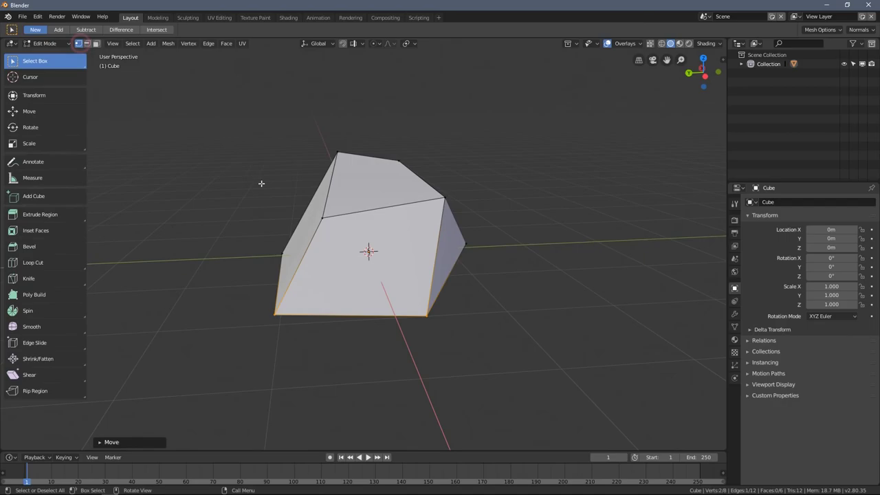
middle_drag(442, 213, 400, 211)
key(g)
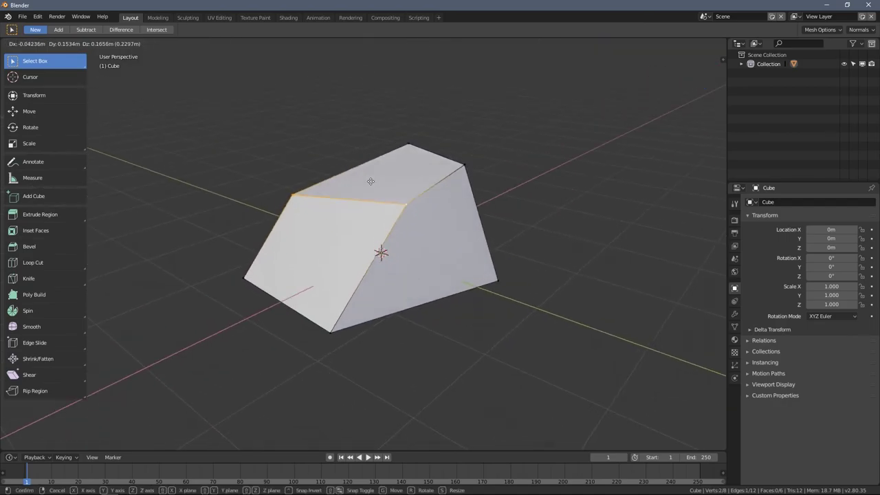
click(377, 185)
Return to edge selection, select the slanted edge and the adjoining top edge together, and move them.
click(87, 44)
middle_drag(319, 145, 263, 158)
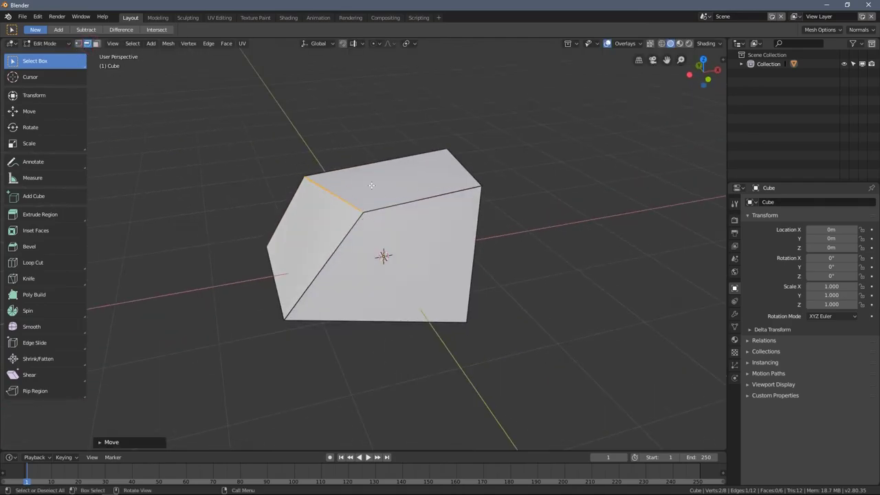
click(347, 128)
middle_drag(348, 128, 349, 235)
click(349, 235)
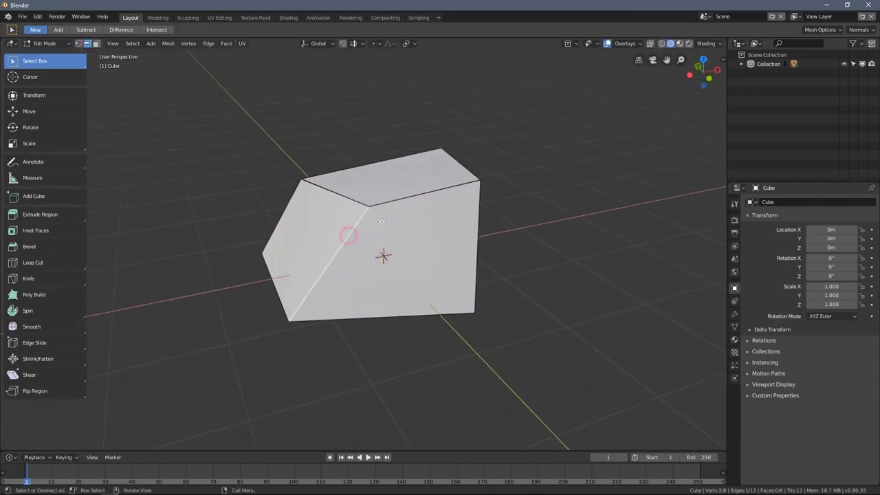
shift+click(390, 202)
middle_drag(391, 202, 368, 207)
key(g)
click(357, 209)
Select the two slanted side edges of the end face together.
click(377, 254)
middle_drag(436, 254, 418, 243)
shift+click(436, 232)
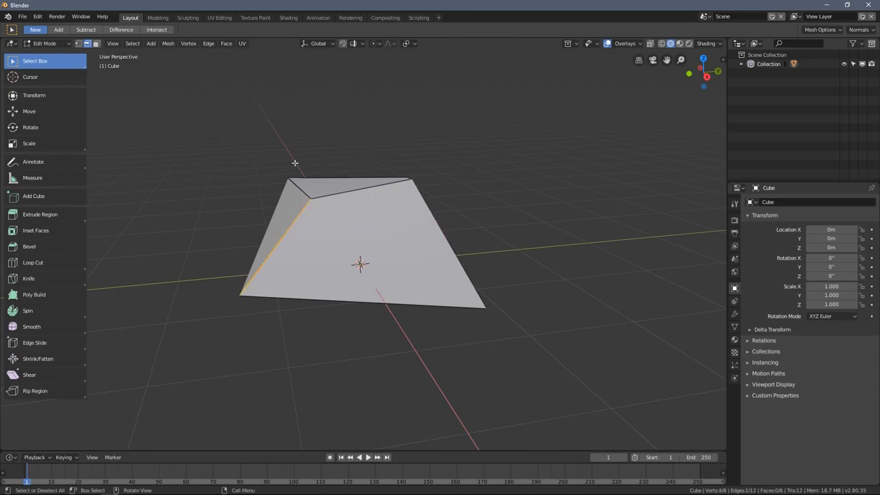
middle_drag(377, 163, 218, 117)
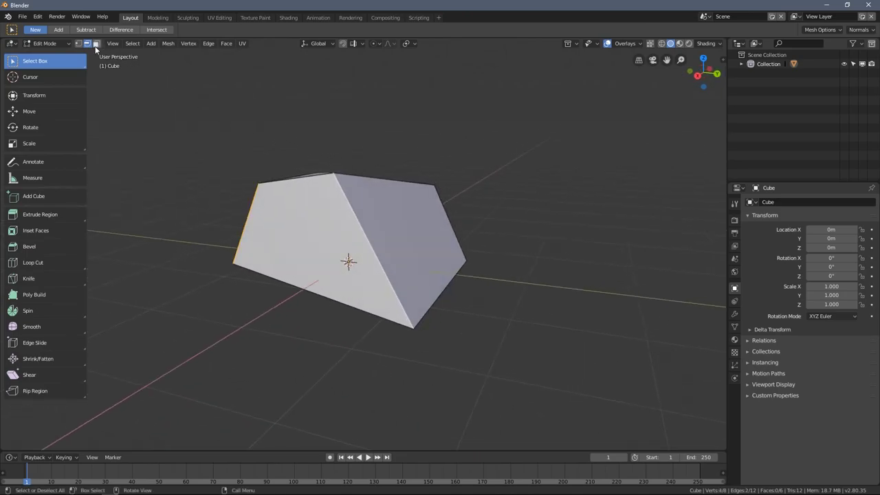
Switch to face selection, select the top face and move it slightly upward.
middle_drag(280, 168, 309, 265)
click(307, 239)
click(340, 206)
middle_drag(339, 206, 313, 172)
key(g)
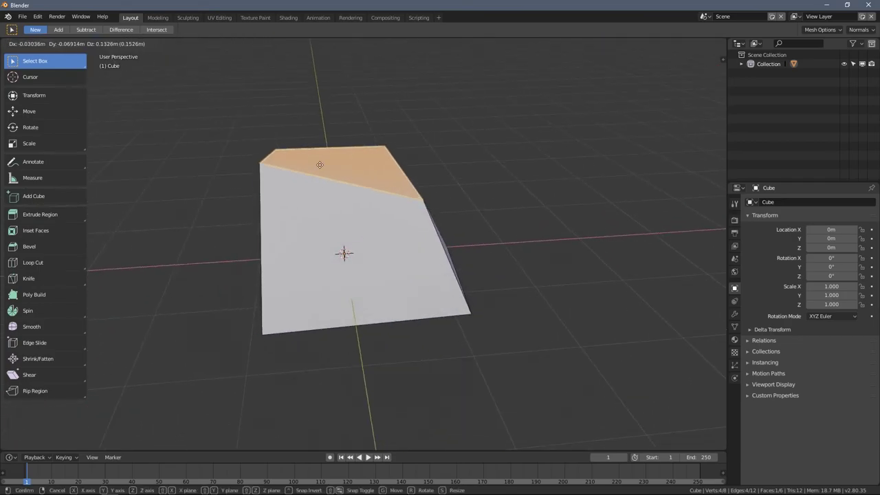
click(320, 166)
Alternate between vertex and face selection to compare them, ending in vertex selection with everything deselected.
click(79, 44)
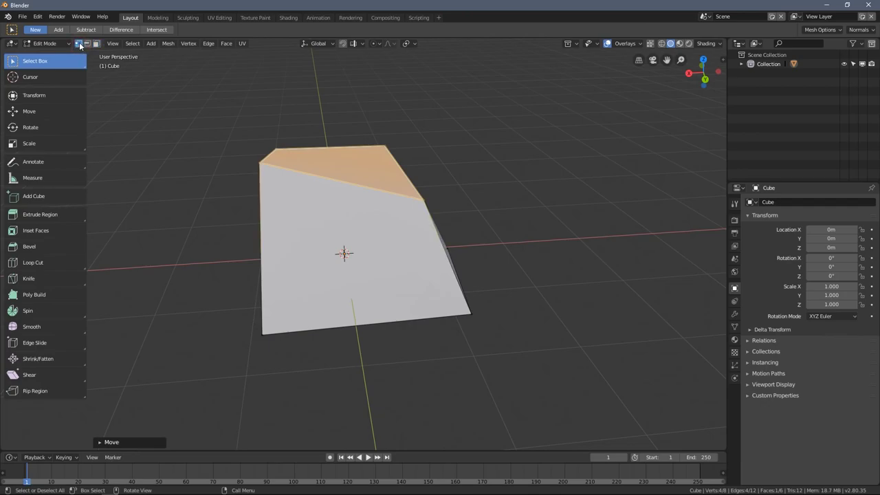
middle_drag(206, 78, 167, 82)
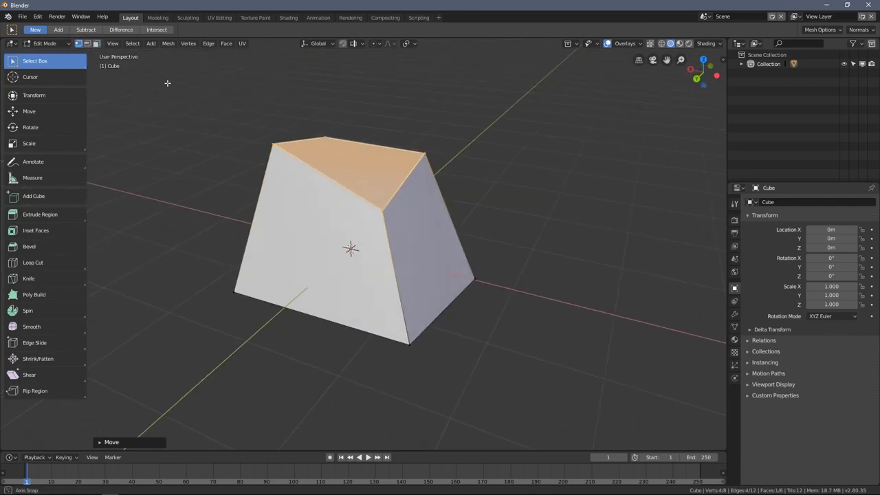
middle_drag(280, 137, 302, 166)
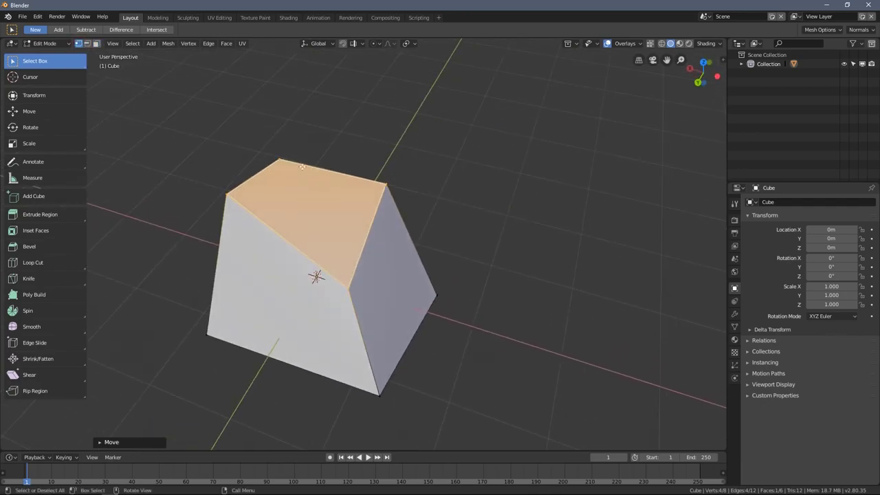
click(97, 44)
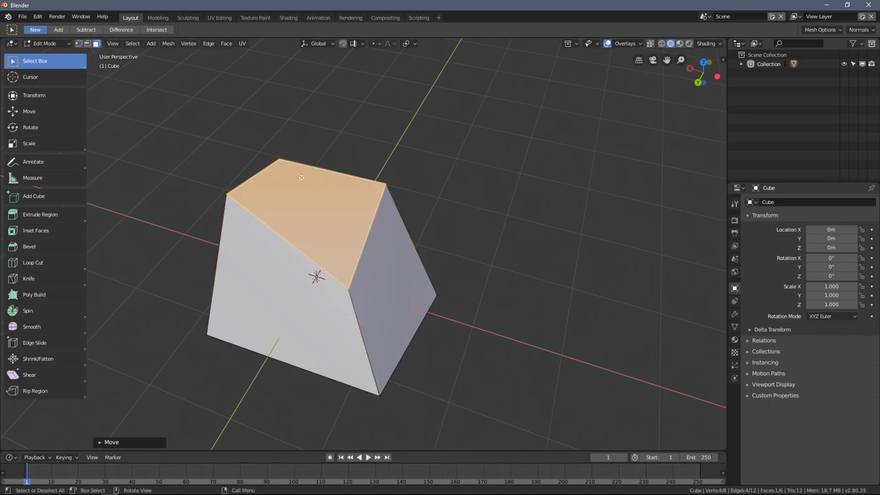
click(77, 44)
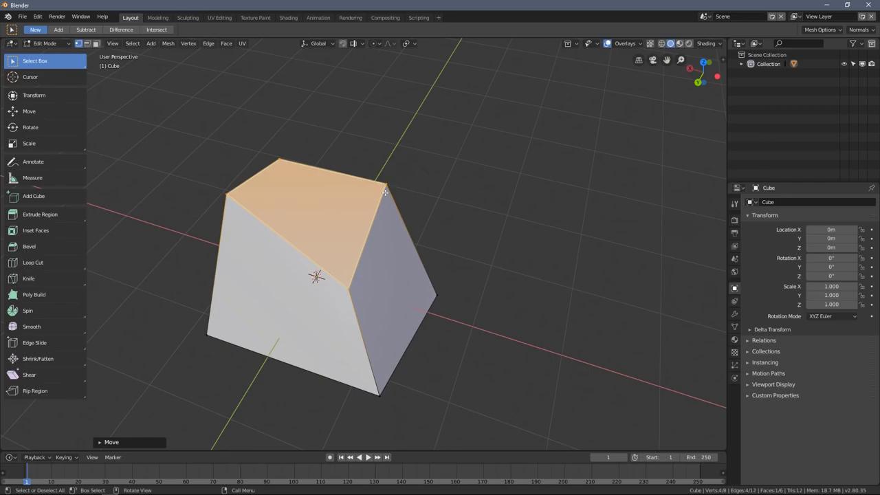
click(462, 230)
middle_drag(461, 230, 387, 252)
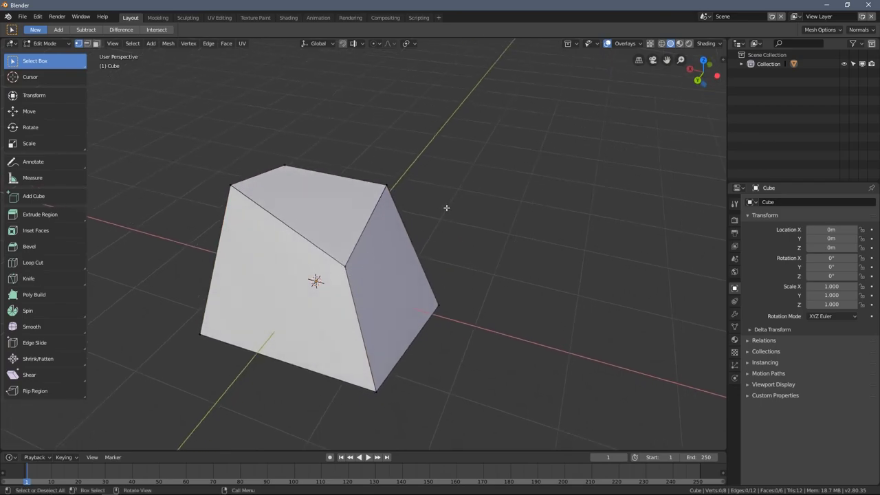
Select the whole end face by adding its four corner vertices to the selection.
click(335, 280)
shift+click(376, 387)
shift+click(438, 304)
shift+click(386, 186)
middle_drag(448, 222, 296, 251)
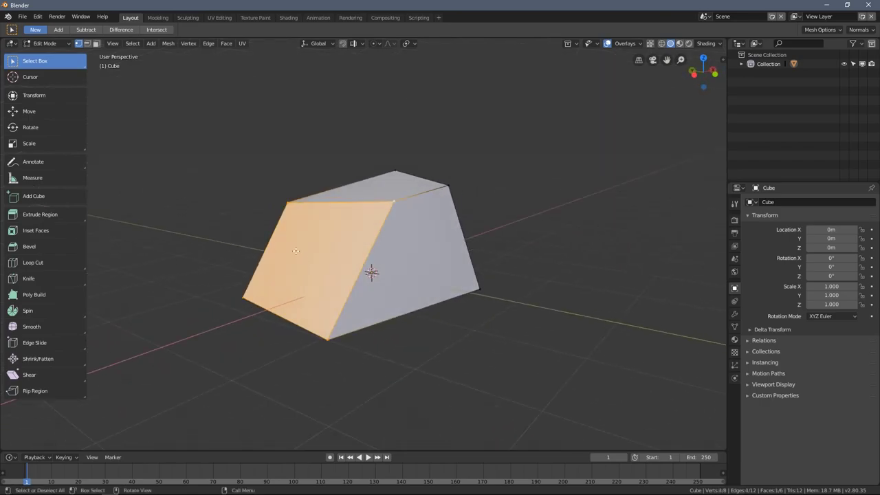
Check the selected end face in face selection, return to vertex selection and clear the selection.
click(97, 44)
middle_drag(339, 170, 326, 186)
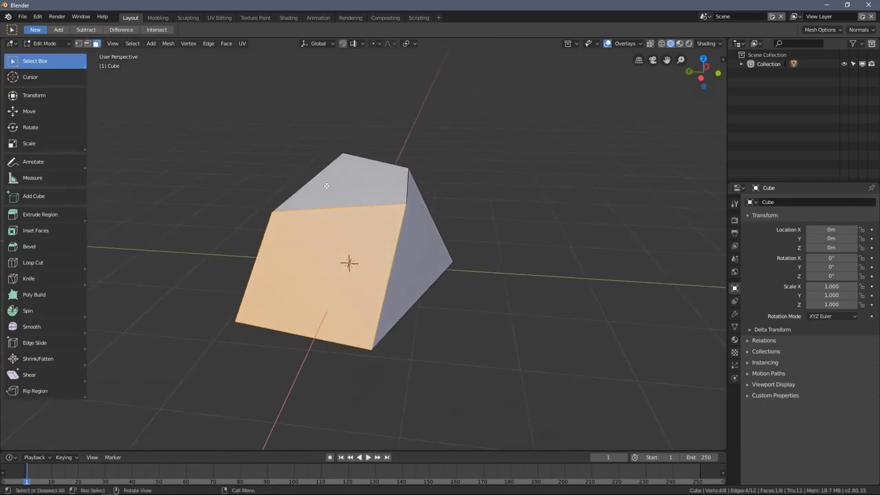
click(96, 43)
click(78, 44)
click(298, 141)
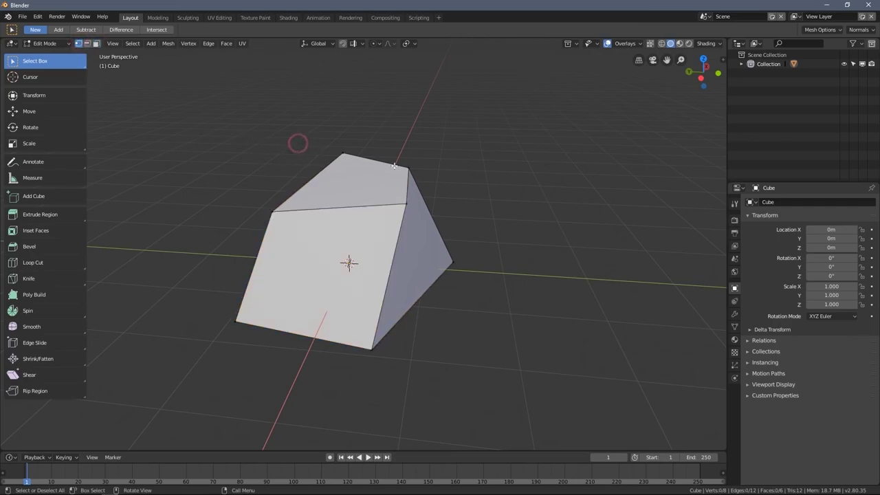
Select the top face by adding its four corner vertices to the selection.
middle_drag(299, 142, 380, 221)
click(383, 217)
shift+click(287, 195)
shift+click(396, 135)
shift+click(449, 171)
middle_drag(448, 171, 440, 181)
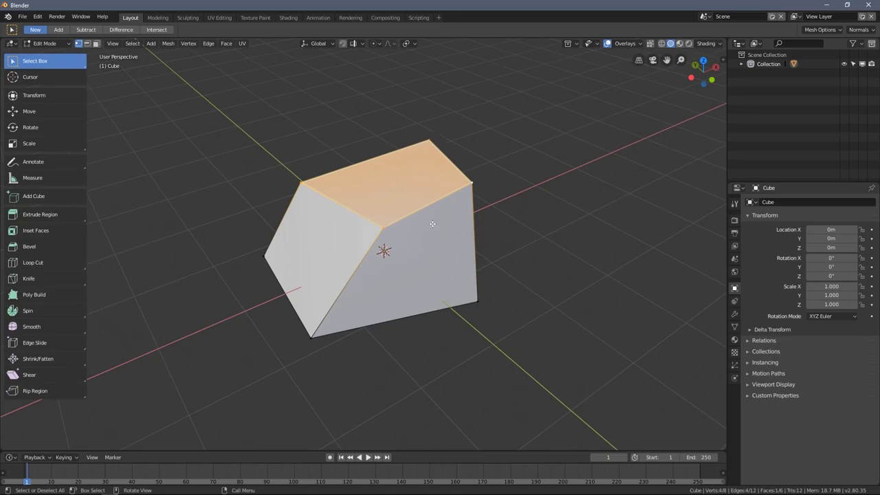
middle_drag(432, 224, 373, 209)
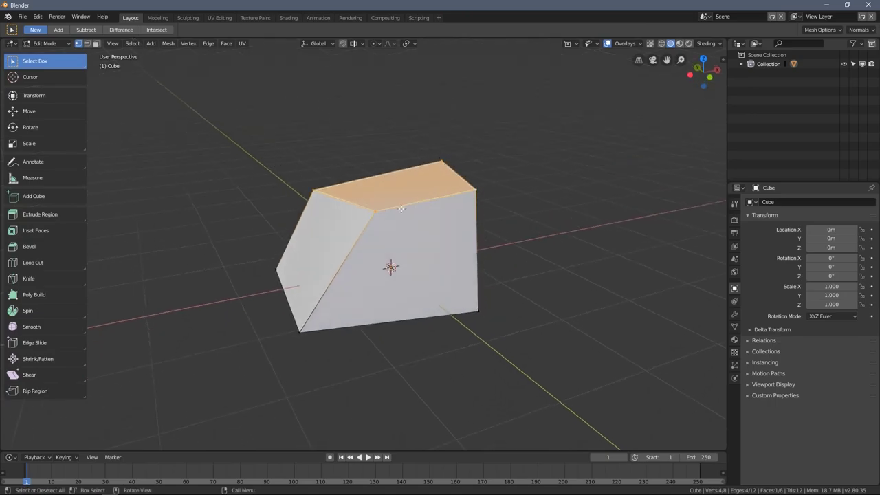
In face selection, select two adjacent side faces of the solid together, then clear the selection.
click(95, 43)
click(432, 256)
middle_drag(433, 256, 366, 239)
shift+click(275, 242)
key(alt+a)
In edge selection, select the edges surrounding the top face so the whole face is selected.
click(88, 46)
click(334, 220)
shift+click(298, 203)
middle_drag(297, 203, 299, 146)
click(326, 191)
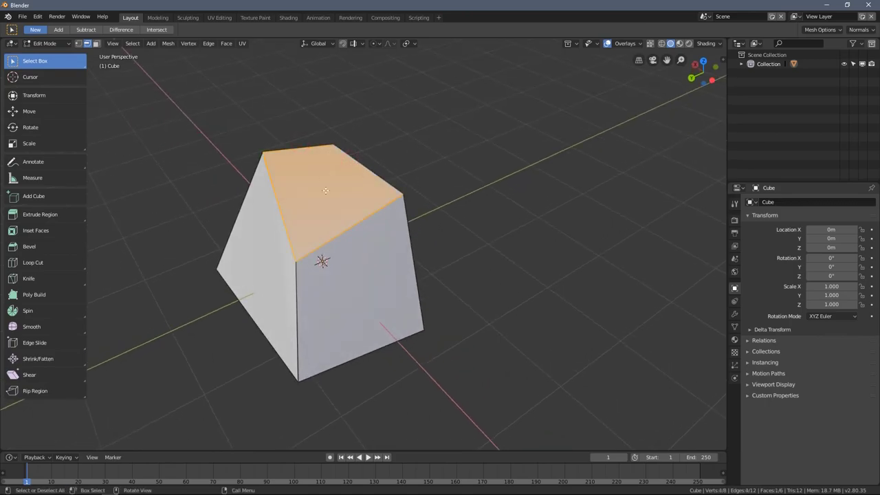
Return to vertex selection and select only the near corner vertex of the top face.
mouse_move(356, 184)
middle_down()
mouse_move(345, 163)
mouse_move(345, 176)
mouse_move(373, 176)
mouse_move(360, 180)
middle_up()
click(78, 43)
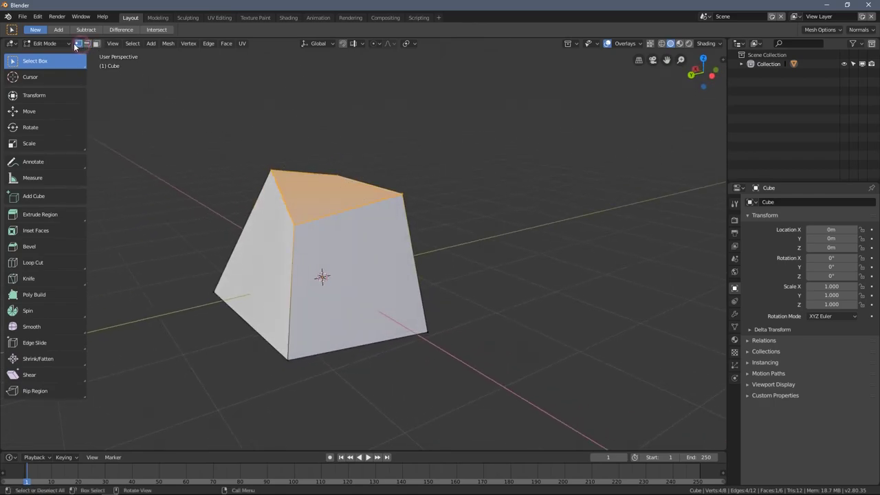
click(297, 223)
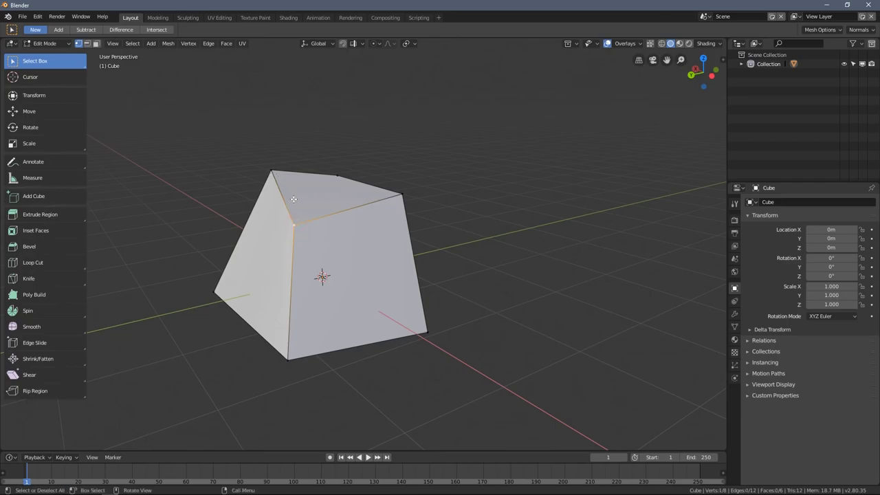
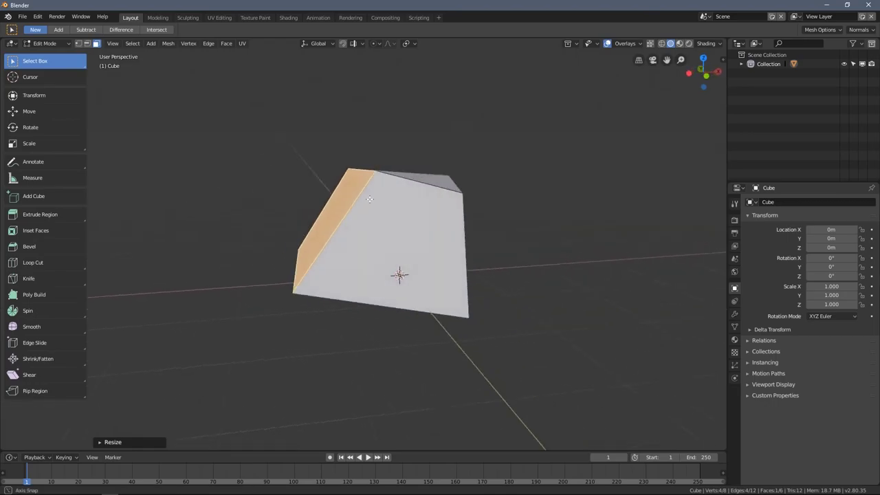
Rotate the selected side face of the solid and scale it down.
key(r)
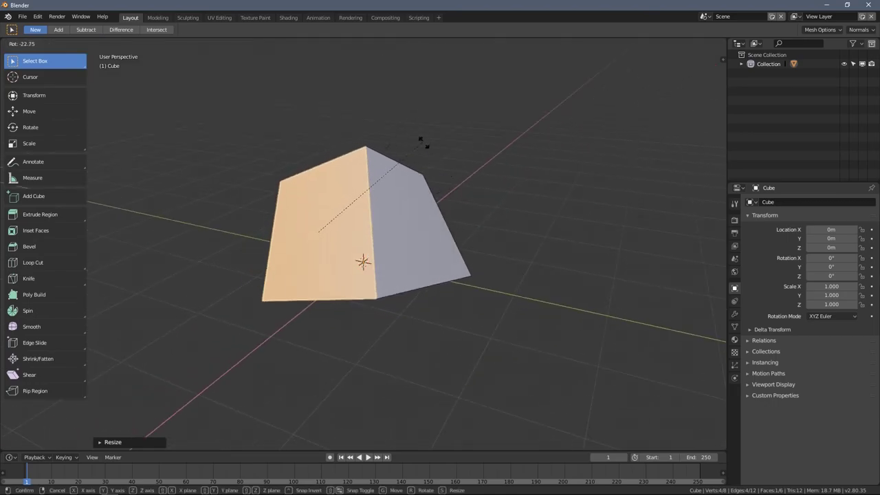
click(432, 204)
key(s)
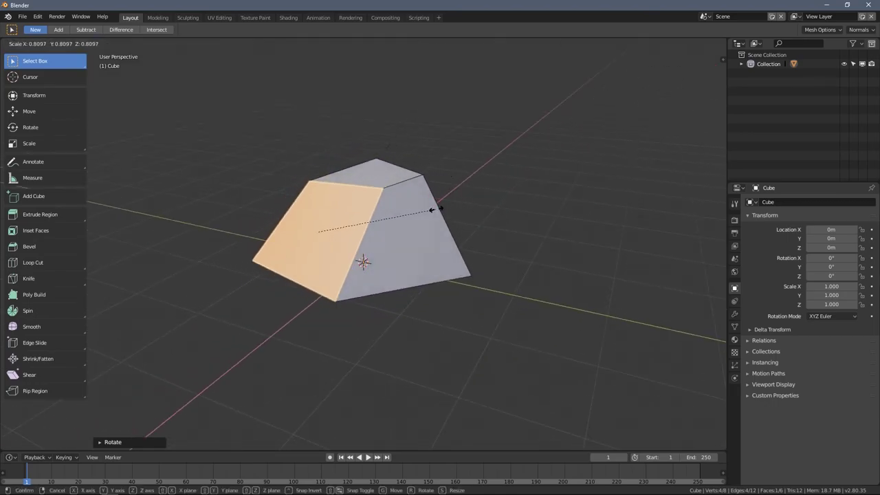
click(417, 198)
Rotate the selected face further from another viewing angle and move it upward.
middle_drag(418, 198, 449, 186)
key(r)
click(438, 231)
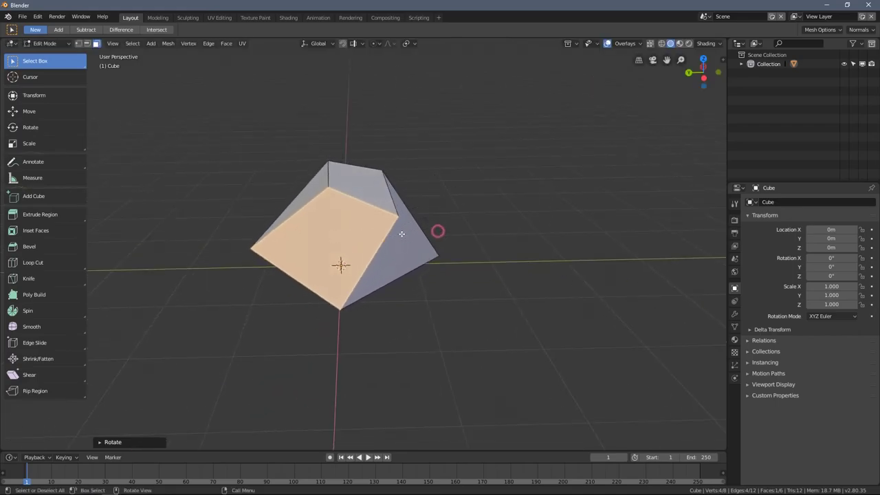
middle_drag(402, 233, 415, 218)
key(g)
click(420, 208)
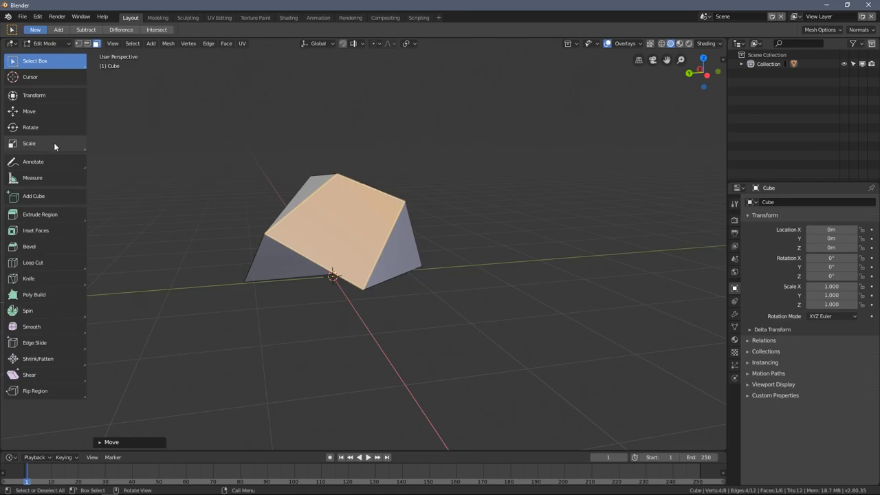
Resize the selected face again and give it another rotation.
middle_drag(162, 142, 227, 140)
middle_drag(91, 143, 359, 219)
key(s)
click(405, 248)
key(r)
click(400, 190)
Move the selected face freely to a new position, viewing the solid from another side.
middle_drag(400, 191, 235, 200)
middle_drag(460, 235, 332, 200)
key(g)
click(463, 258)
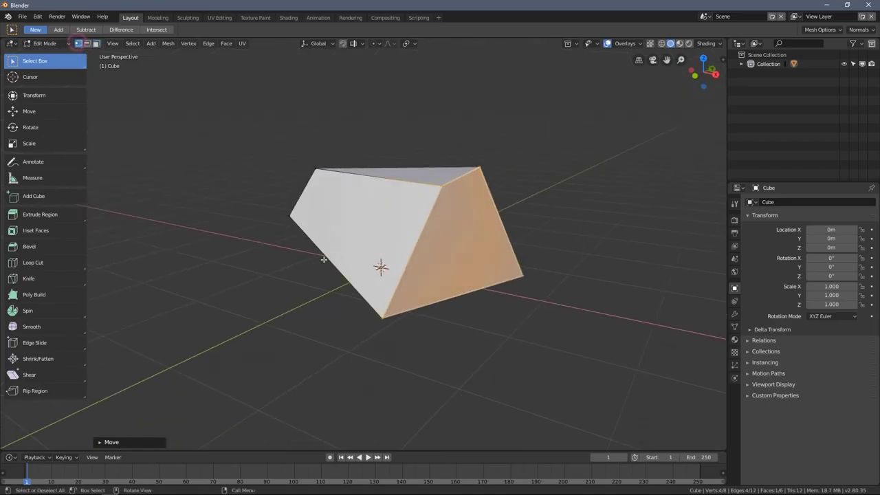
In vertex selection, pick the solid's lowest front corner vertex and move it twice to reposition it.
click(385, 318)
middle_drag(385, 318, 374, 311)
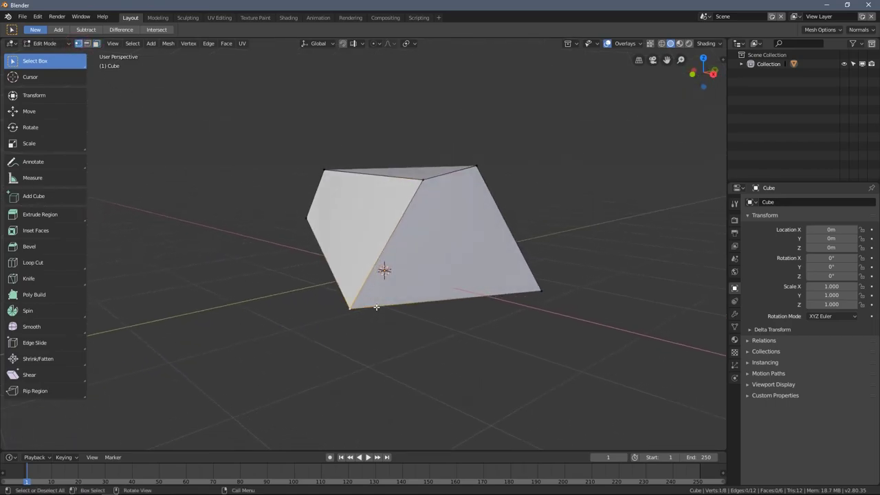
key(g)
click(388, 275)
key(g)
click(370, 298)
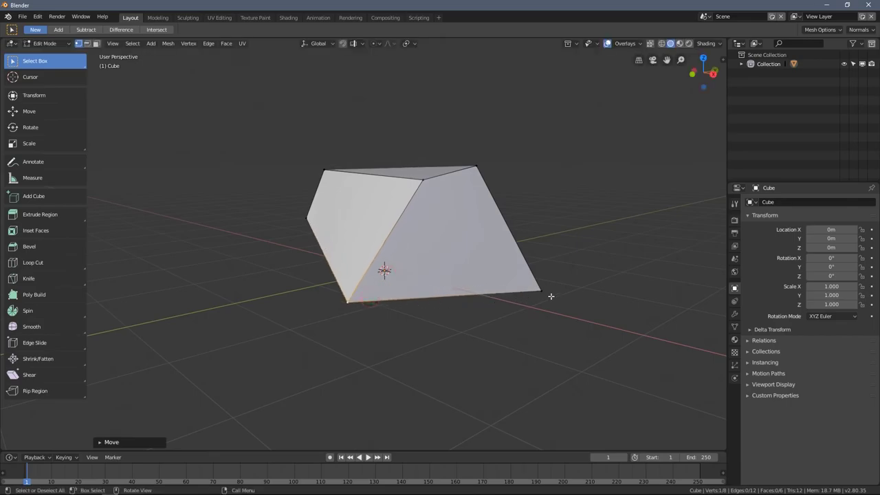
Move the other lower front corner vertex, then pull the upper corner vertex above it downward.
click(546, 293)
middle_drag(545, 295, 497, 334)
key(g)
click(460, 296)
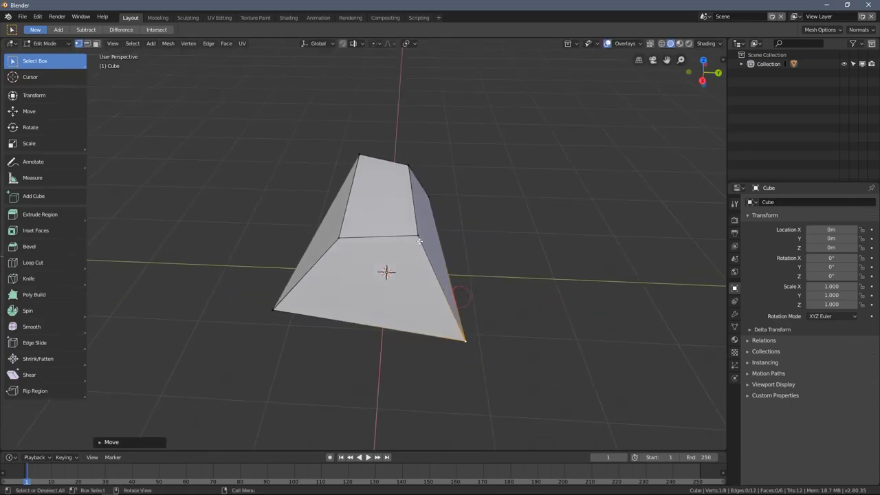
click(417, 236)
middle_drag(417, 236, 430, 207)
key(g)
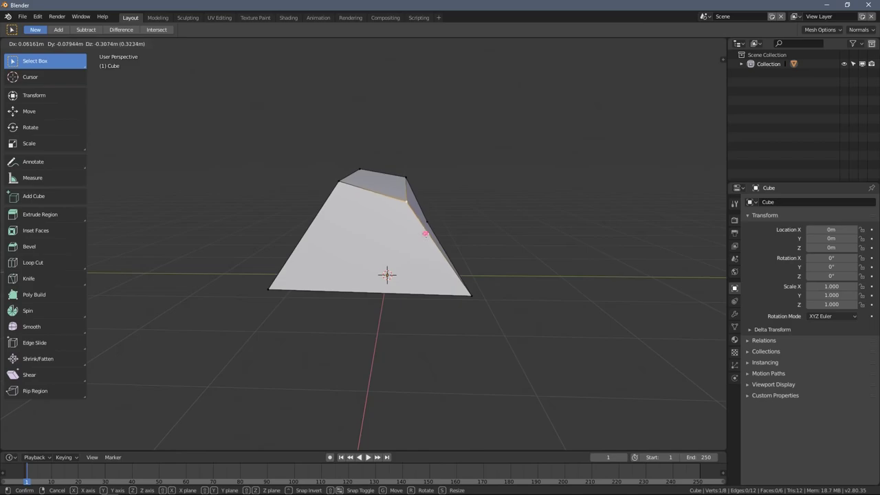
click(424, 237)
Select the remaining upper front corner vertex and reposition it with several free moves from different viewing angles.
click(337, 181)
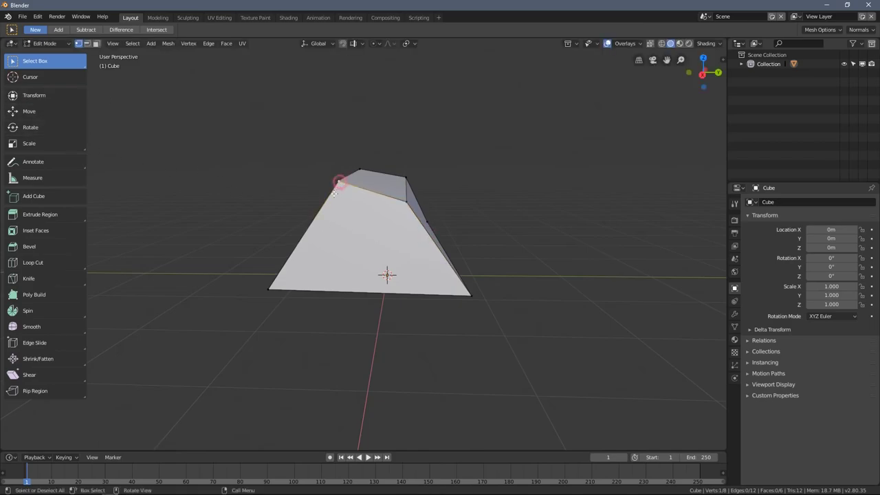
key(g)
click(338, 219)
middle_drag(128, 136, 154, 141)
middle_drag(281, 172, 293, 236)
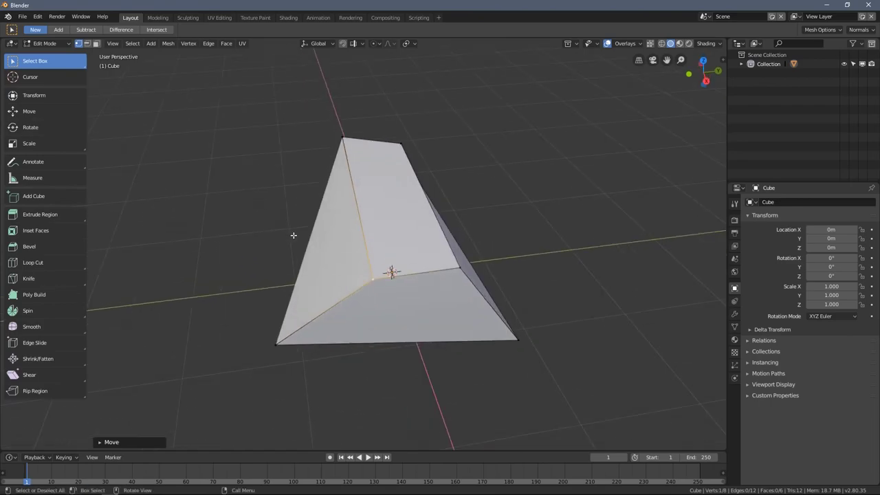
key(g)
click(243, 217)
middle_drag(335, 257, 440, 220)
key(g)
click(416, 189)
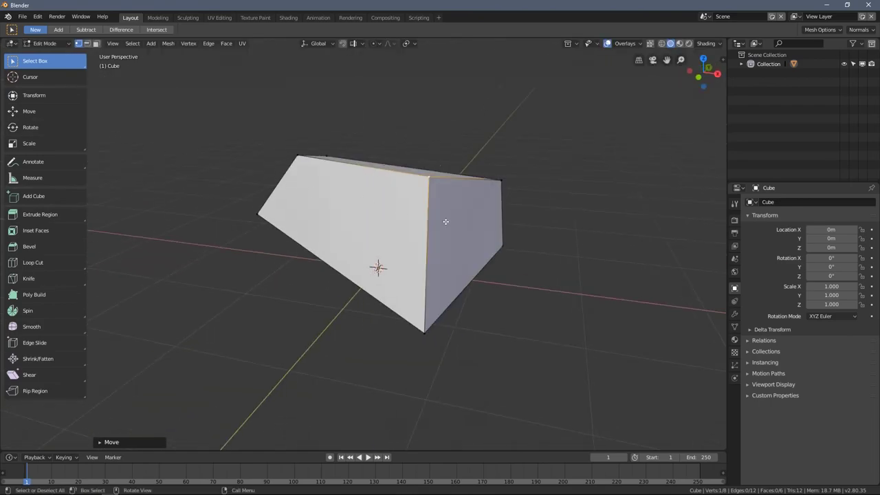
In face selection, select the long side face, then rotate and scale it.
click(97, 44)
click(393, 205)
middle_drag(393, 204, 374, 203)
key(r)
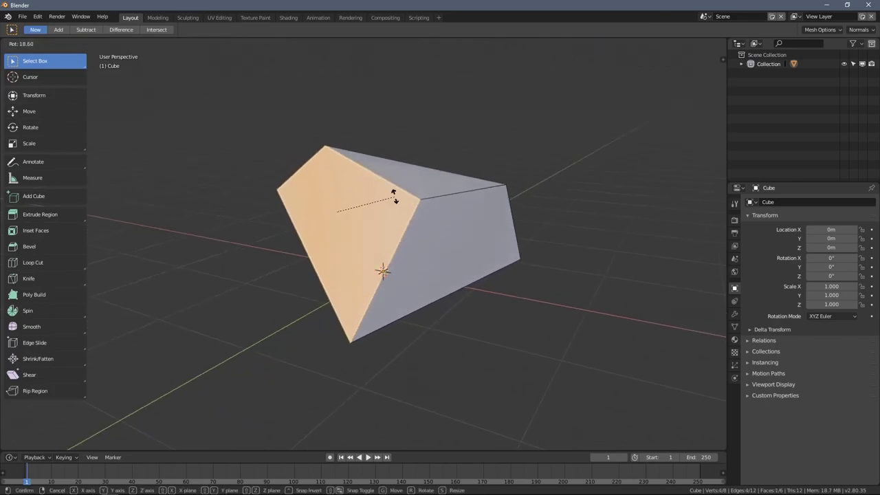
click(400, 201)
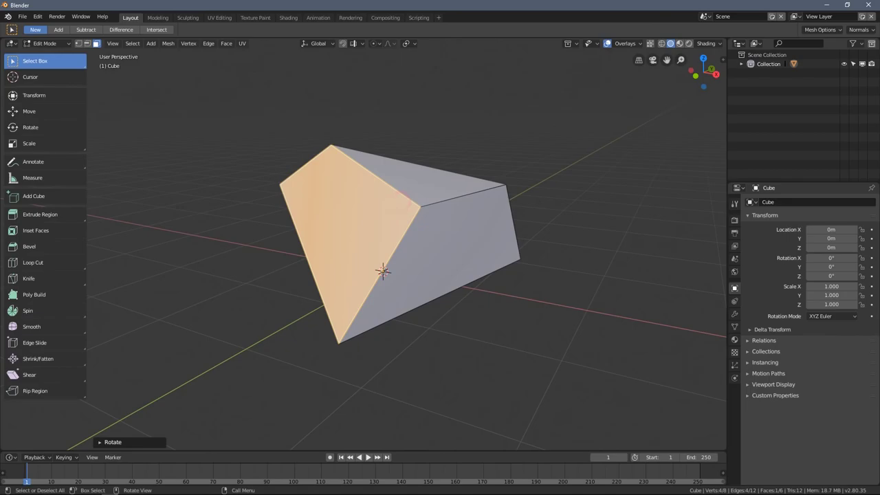
key(s)
click(431, 202)
middle_drag(432, 202, 378, 234)
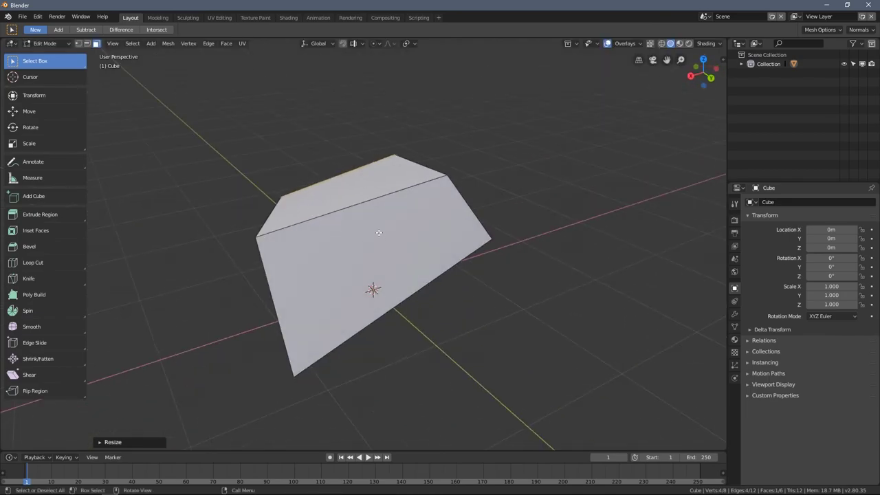
Select the opposite long side face, scale it down and move it slightly.
click(390, 238)
key(s)
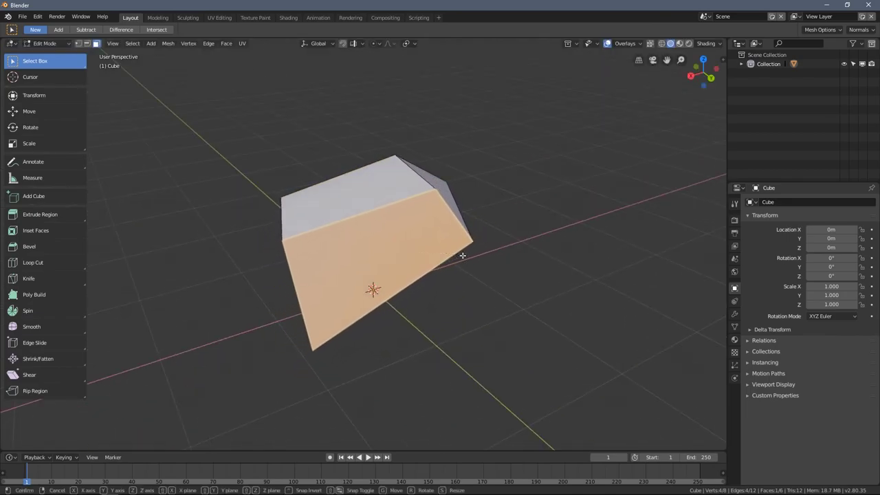
click(462, 253)
key(g)
click(467, 243)
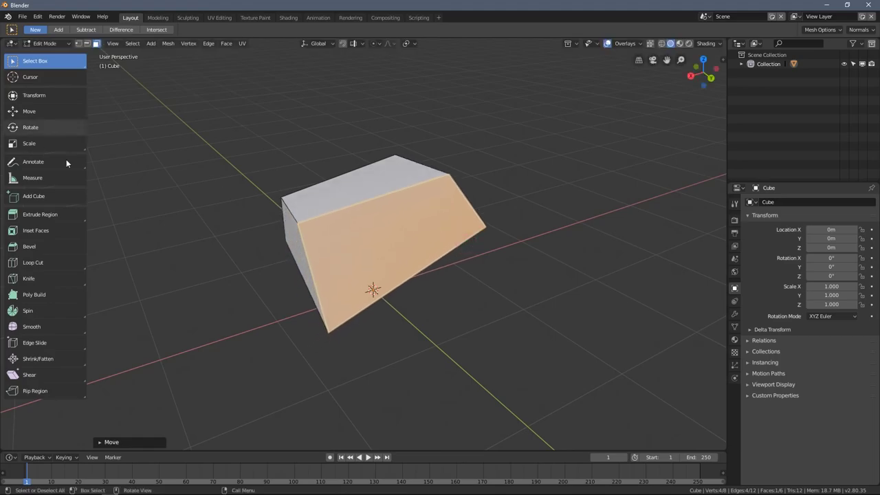
Try the Scale and Rotate tools, then use the Move tool to shift the selected face up along Z and sideways.
click(61, 113)
click(59, 143)
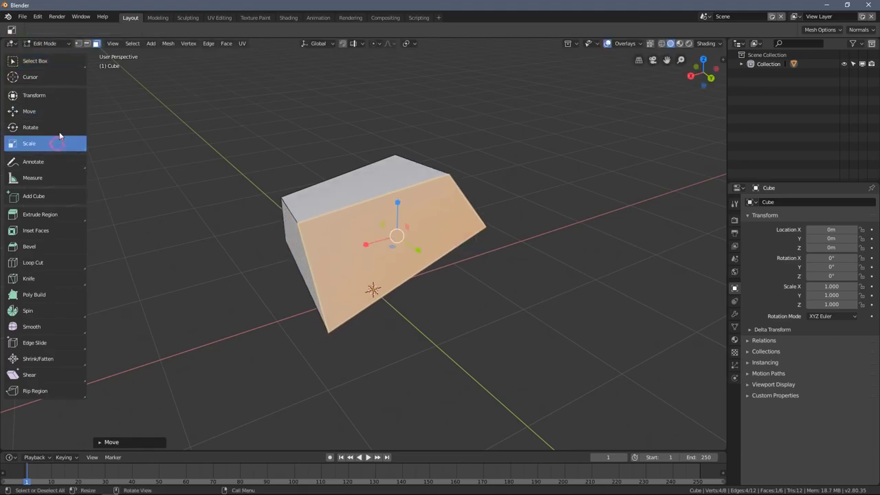
click(60, 127)
click(60, 113)
middle_drag(426, 235, 391, 216)
drag(377, 197, 378, 184)
drag(348, 221, 362, 226)
middle_drag(361, 225, 402, 183)
Return to Object Mode and raise the whole object along Z to about 0.14 m with the Move tool.
key(Tab)
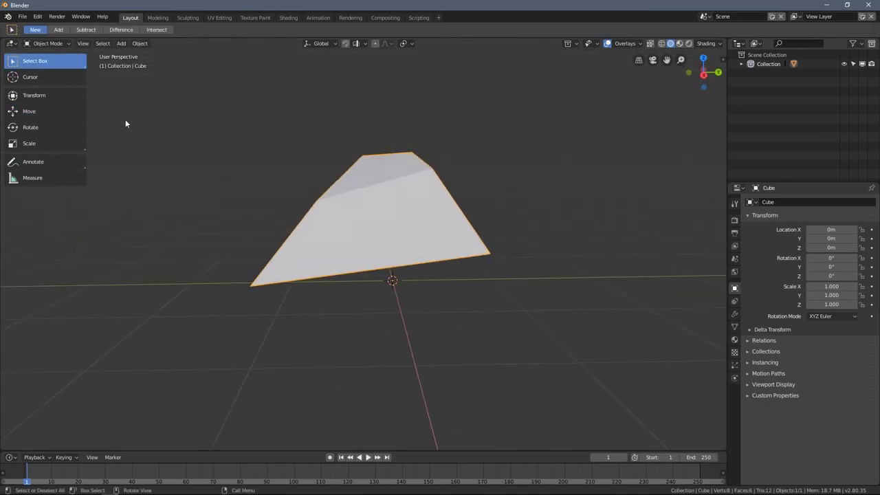
click(56, 115)
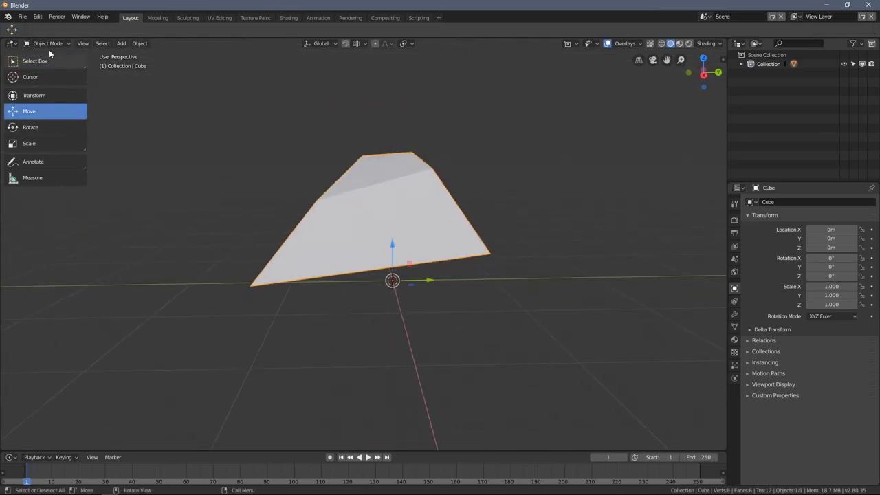
drag(394, 244, 390, 229)
middle_drag(405, 245, 389, 227)
mouse_move(390, 226)
mouse_down()
mouse_move(394, 235)
mouse_move(394, 216)
mouse_move(382, 235)
mouse_up()
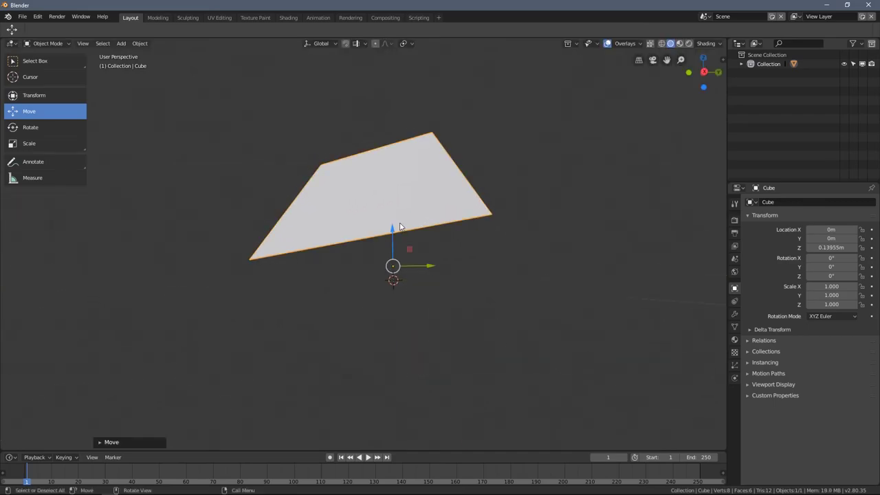
Re-enter Edit Mode, select the large end face, lower it along Z and scale it.
key(Tab)
mouse_move(388, 189)
middle_down()
mouse_move(344, 191)
mouse_move(400, 191)
middle_up()
click(378, 200)
drag(369, 189, 369, 222)
middle_drag(369, 222, 440, 232)
key(s)
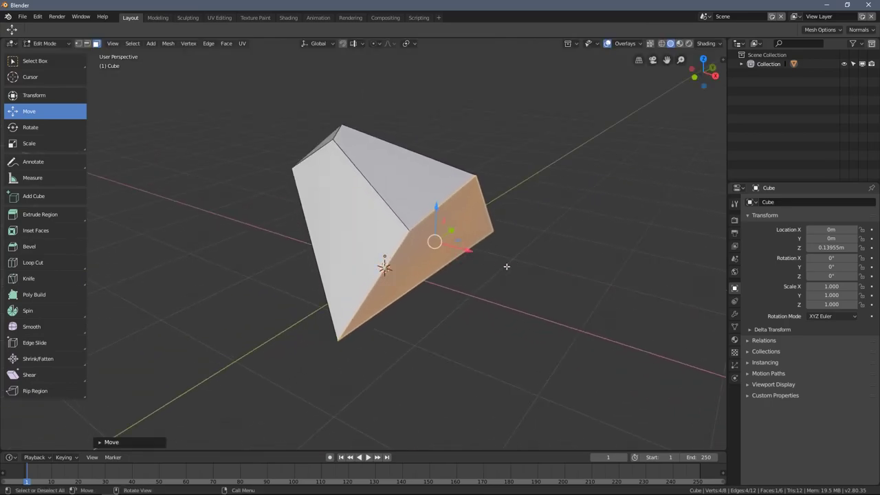
click(491, 261)
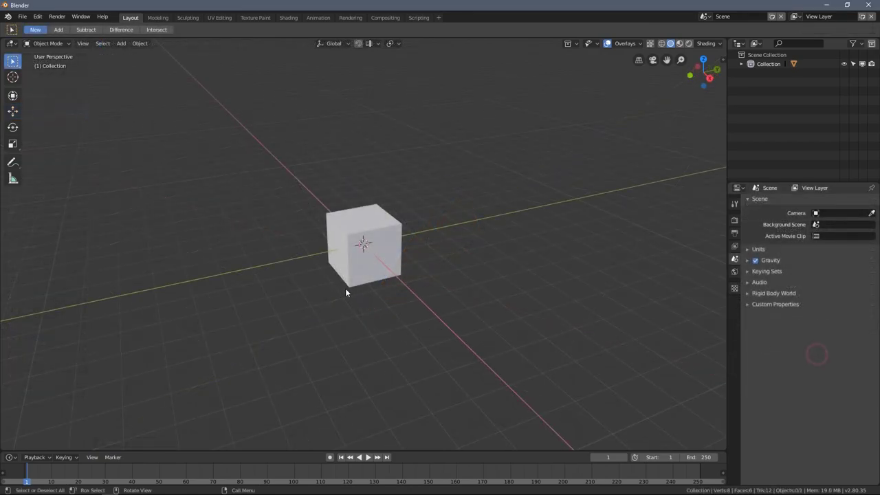
Select the default cube in the fresh scene and delete it.
click(366, 233)
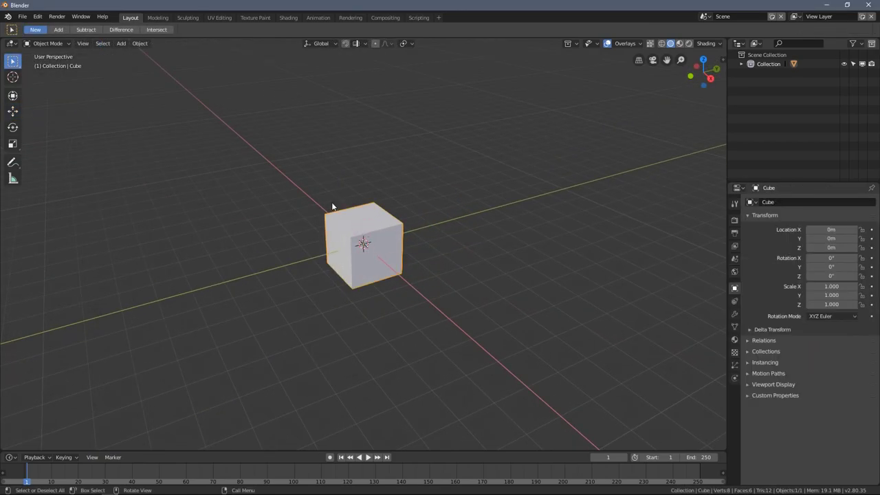
scroll(386, 217, up, 2)
middle_drag(369, 222, 335, 190)
key(x)
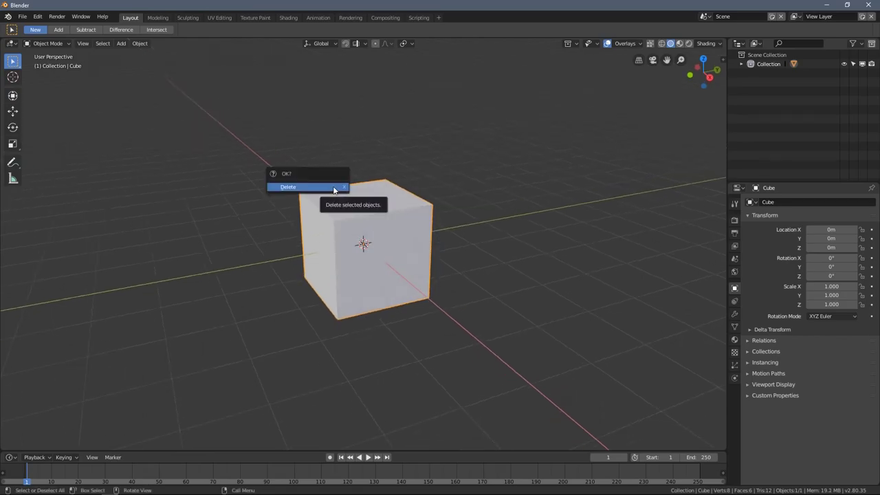
click(334, 188)
Add a UV sphere mesh to the empty scene.
key(shift+a)
mouse_move(333, 187)
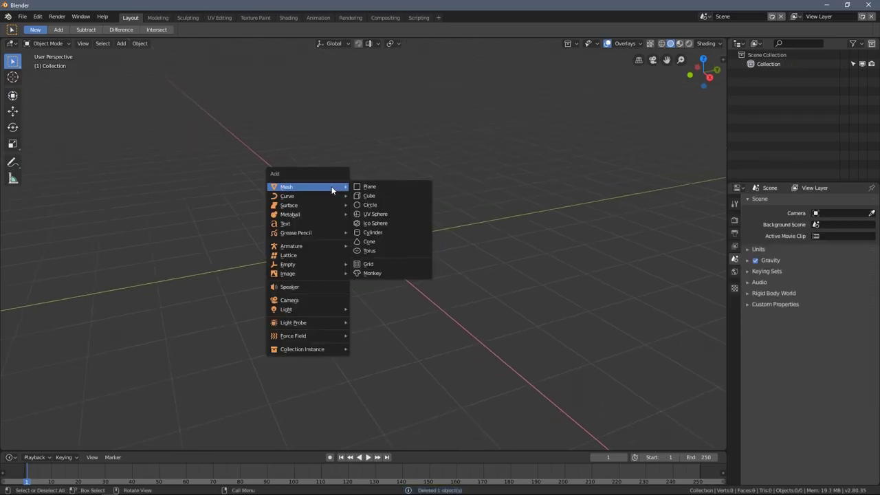
click(391, 216)
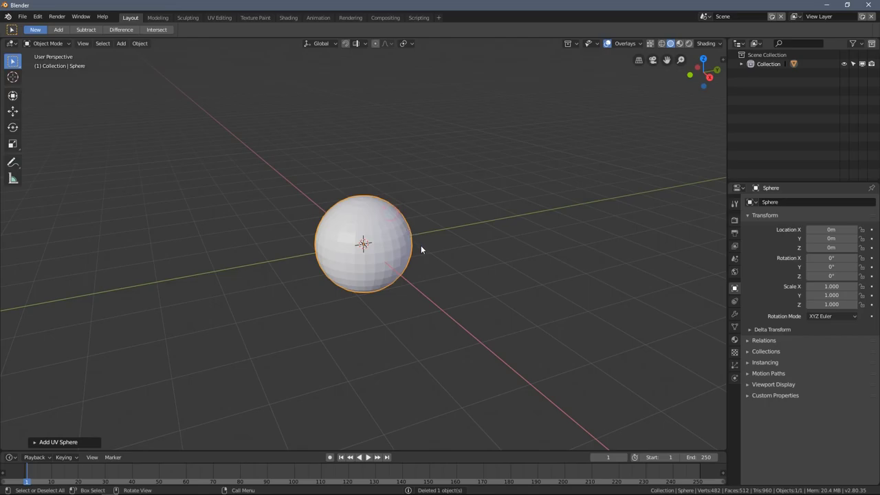
Scale the sphere up to about 1.68 and move it upward to a Z location of about 0.67 m.
key(s)
click(433, 268)
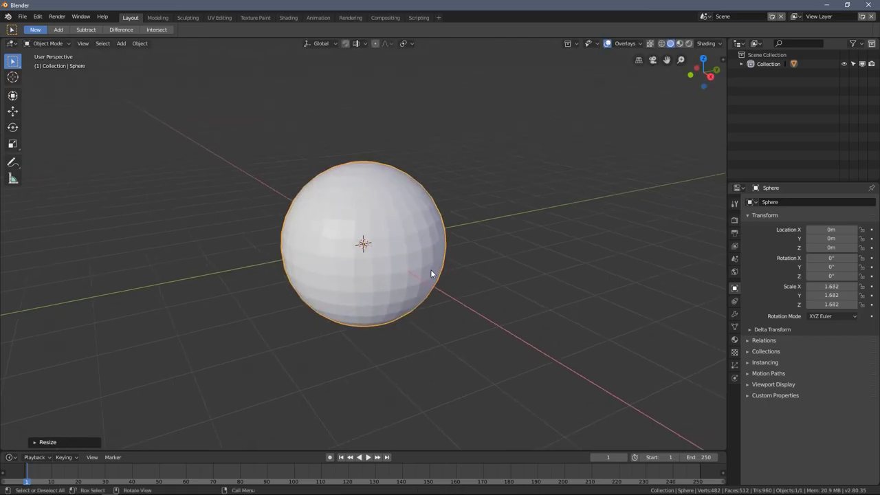
key(g)
click(428, 245)
Enter Edit Mode on the sphere, clear the selection and switch to face selection.
key(Tab)
scroll(380, 207, up, 4)
middle_drag(380, 207, 407, 204)
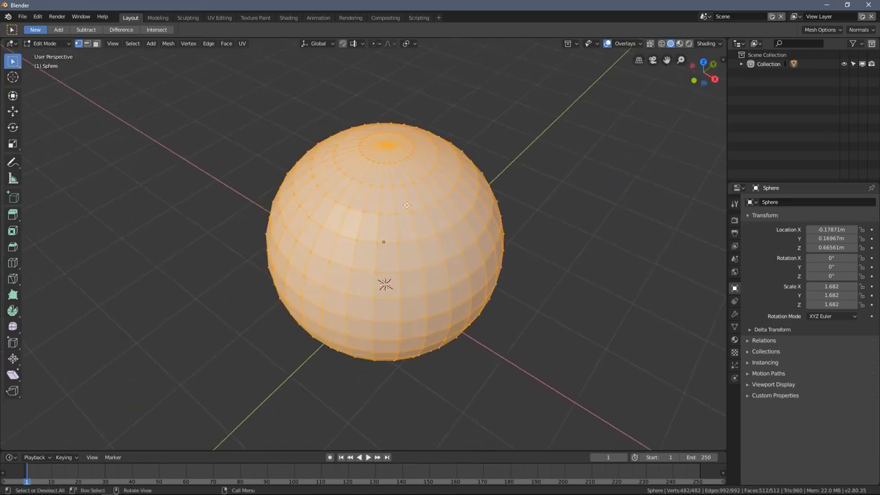
click(227, 159)
middle_drag(227, 158, 310, 195)
middle_drag(391, 191, 467, 225)
scroll(384, 267, up, 3)
scroll(383, 267, down, 2)
scroll(289, 191, down, 1)
middle_drag(240, 180, 288, 191)
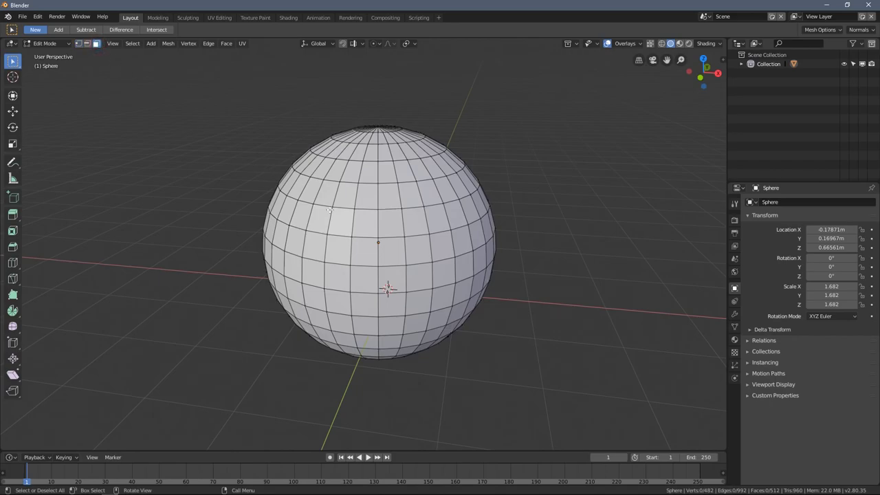
Select a two-by-two block of four adjacent faces on the side of the sphere.
shift+click(346, 226)
shift+click(335, 246)
shift+click(318, 249)
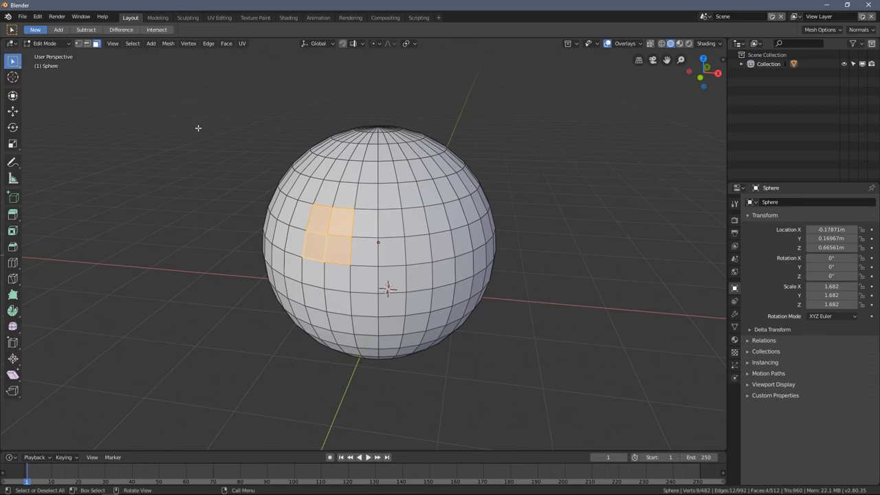
Switch to vertex selection and select a stepped chain of seven vertices down the front of the sphere.
key(1)
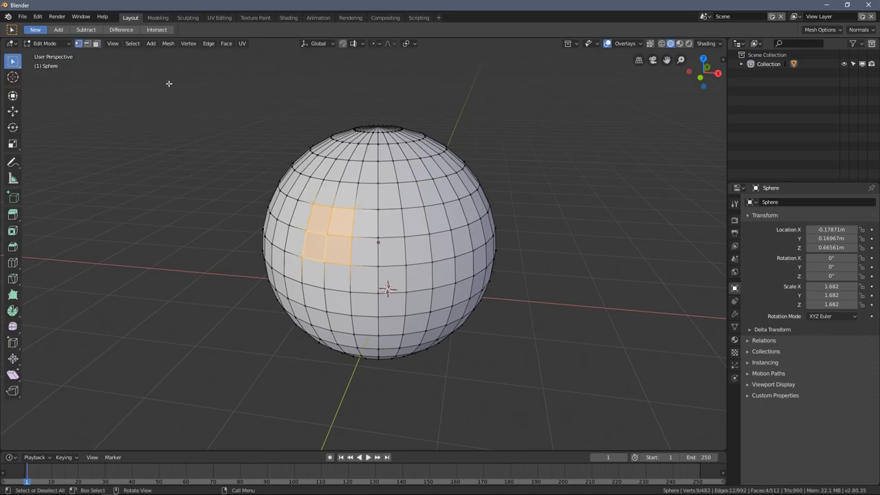
key(2)
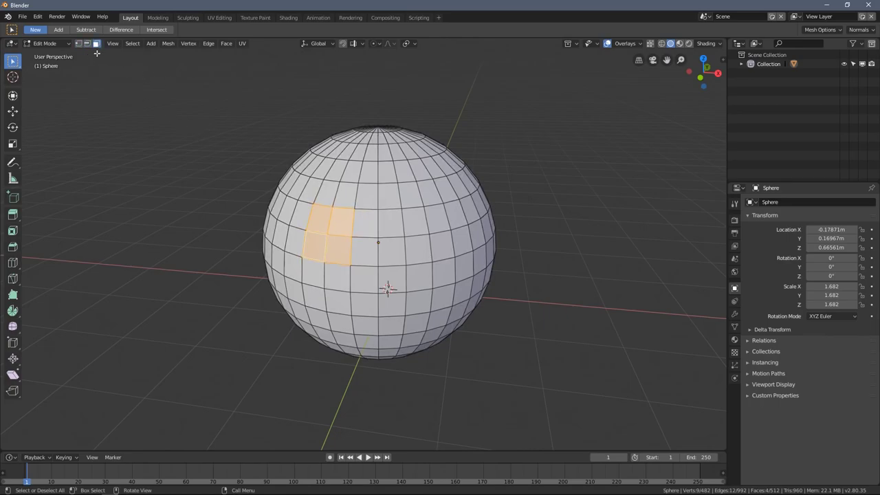
key(1)
click(371, 167)
shift+click(378, 184)
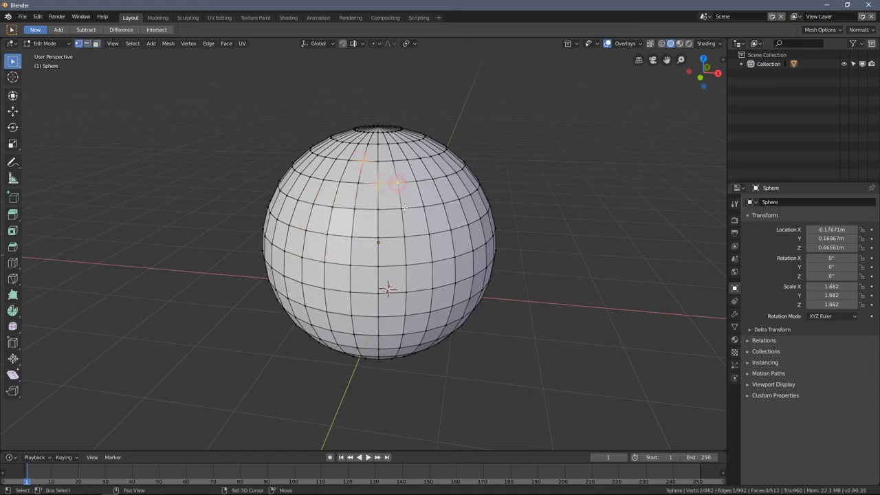
shift+click(432, 262)
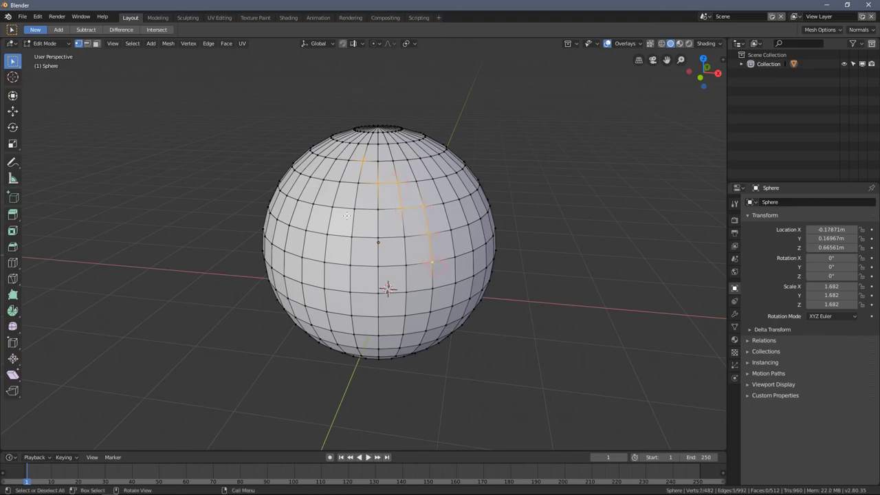
Switch to edge selection and wireframe shading, and select the four edges enclosing one face of the sphere.
key(2)
click(369, 208)
mouse_move(407, 211)
middle_down()
mouse_move(388, 227)
mouse_move(383, 255)
middle_up()
scroll(384, 254, up, 4)
key(z)
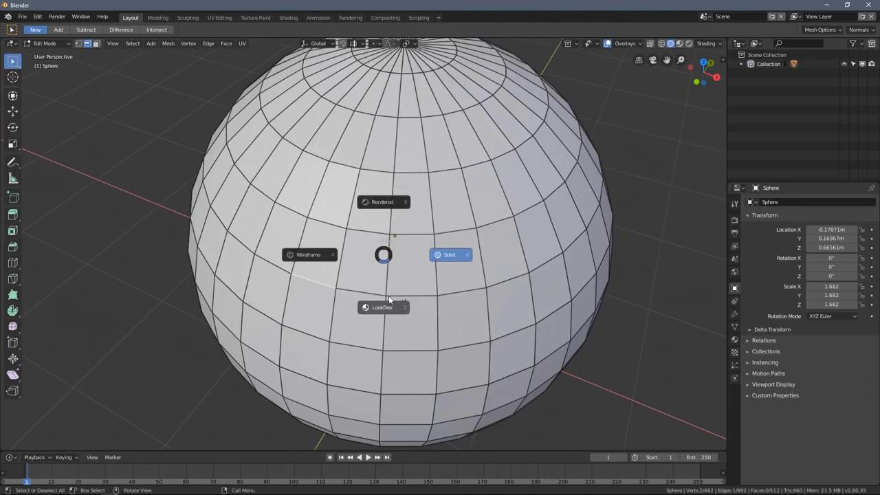
click(344, 260)
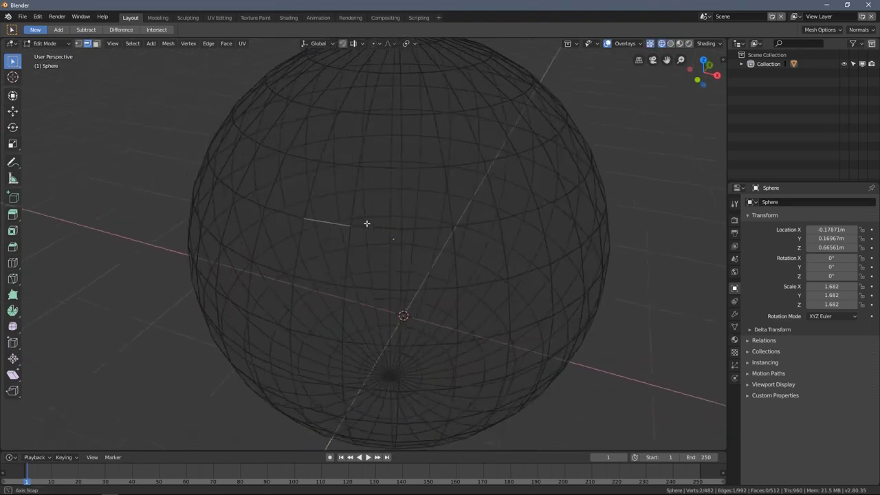
middle_drag(369, 223, 328, 203)
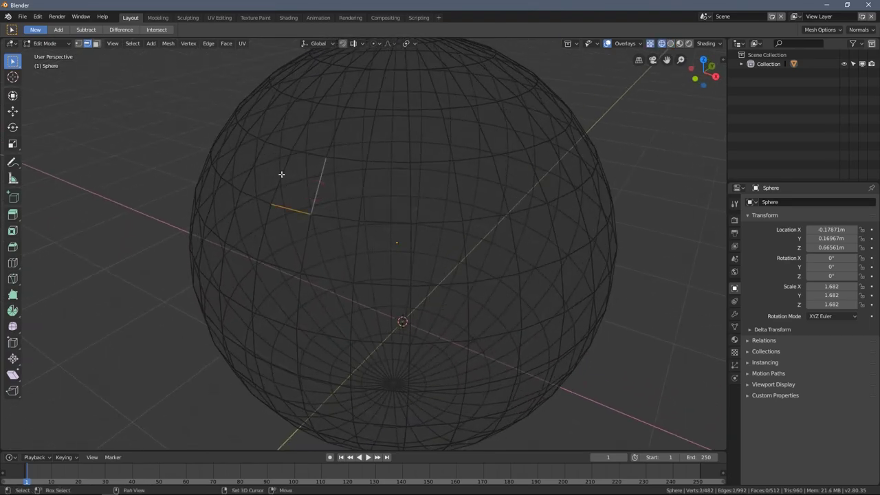
shift+click(308, 153)
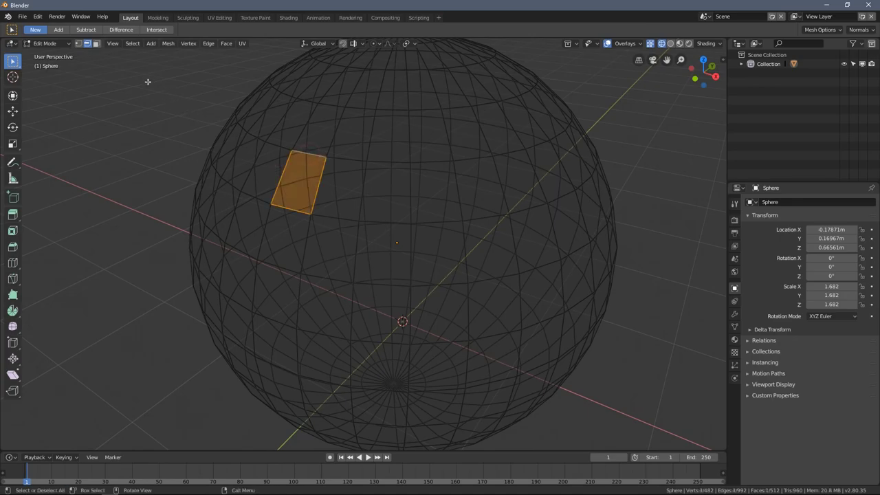
Switch to face selection and return the viewport to solid shading with X-ray turned off.
scroll(452, 184, down, 3)
middle_drag(453, 184, 384, 228)
scroll(378, 198, up, 5)
scroll(380, 236, down, 1)
key(z)
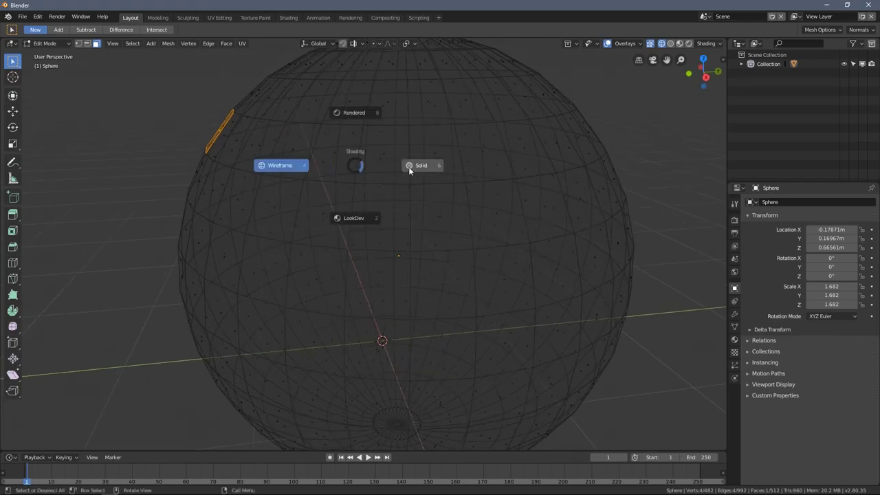
click(423, 166)
click(650, 43)
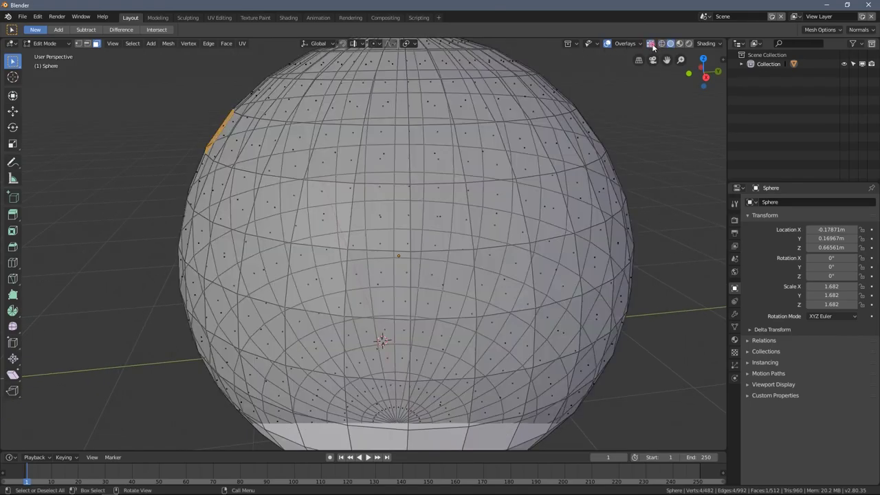
mouse_move(379, 181)
middle_down()
mouse_move(389, 177)
mouse_move(379, 186)
middle_up()
scroll(375, 197, up, 2)
scroll(376, 197, up, 2)
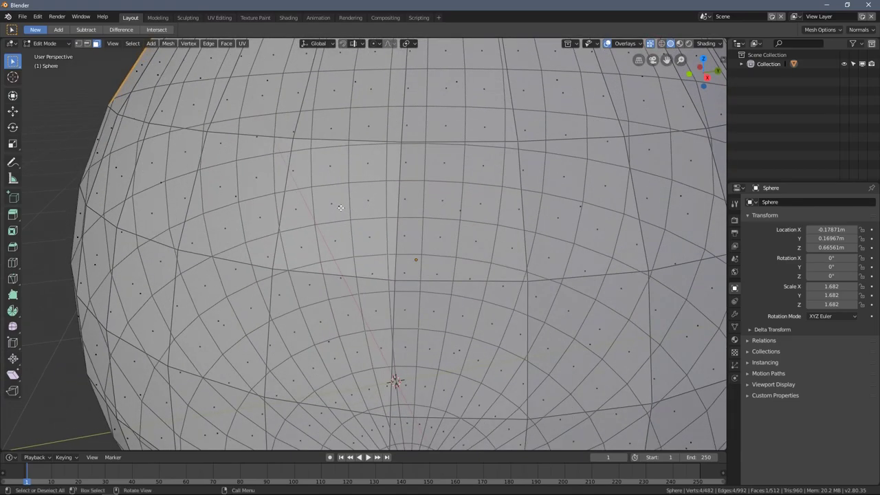
key(alt+z)
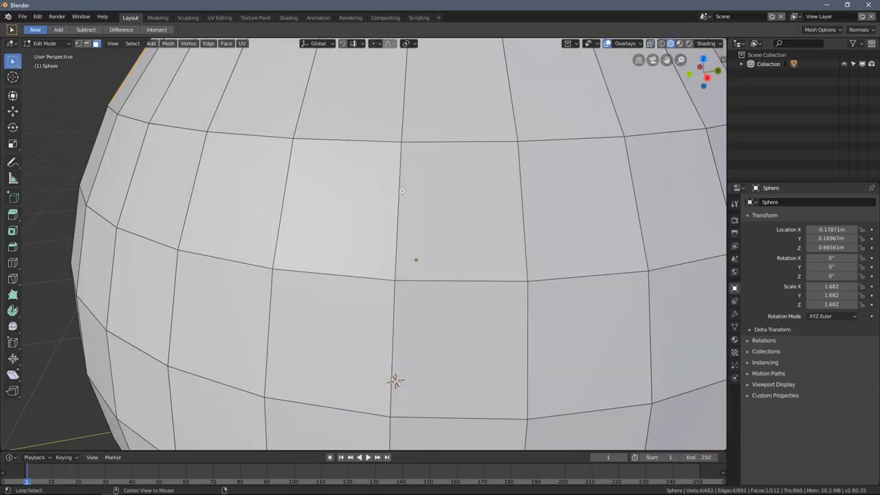
Display the sphere in wireframe shading with X-ray disabled so only its front side shows.
scroll(364, 203, down, 4)
key(alt+z)
mouse_move(365, 203)
middle_down()
mouse_move(364, 193)
mouse_move(351, 199)
middle_up()
key(z)
click(330, 193)
scroll(347, 201, up, 4)
scroll(343, 203, down, 5)
key(alt+z)
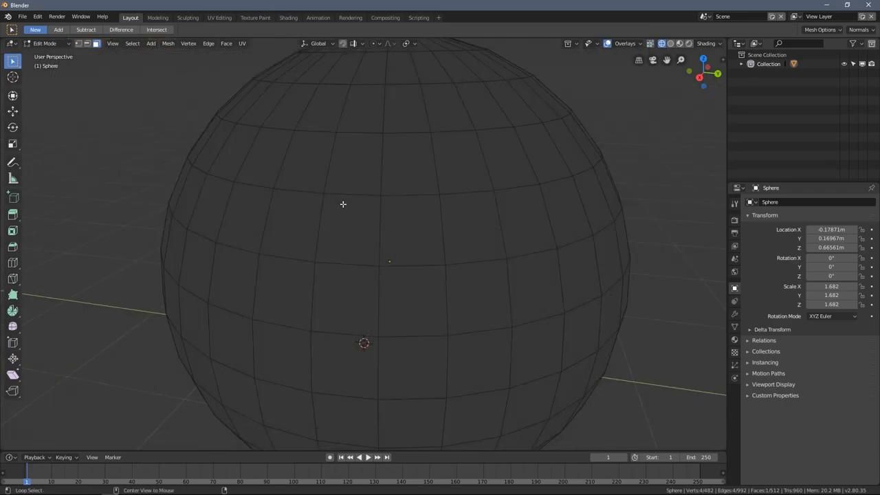
Return to solid shading, with the overlays toggled off and on again and X-ray switched off.
key(alt+z)
key(z)
click(359, 208)
middle_drag(363, 216, 360, 216)
click(607, 43)
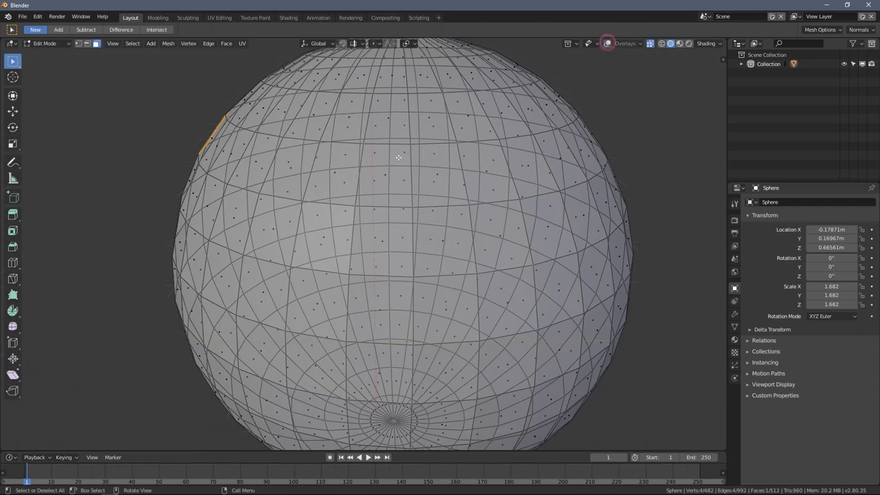
click(607, 43)
click(649, 43)
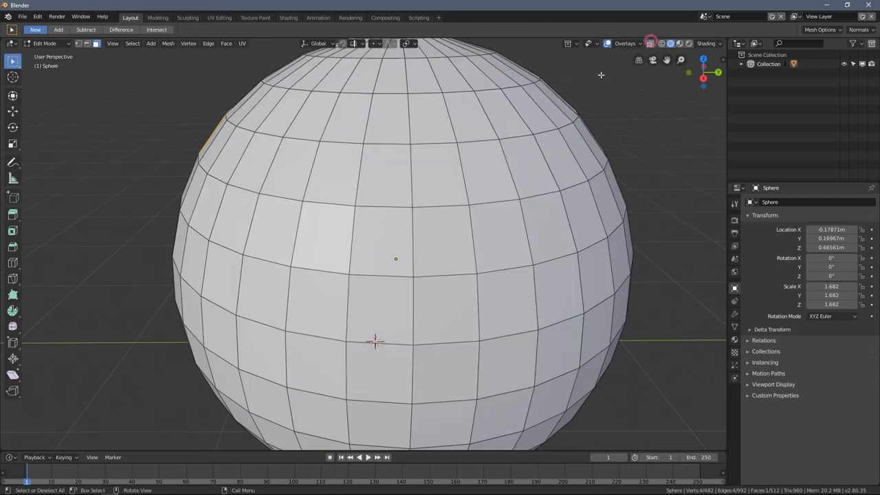
Select a two-by-two block of adjacent faces on another side of the sphere.
click(328, 235)
middle_drag(329, 235, 465, 250)
shift+click(422, 268)
shift+click(458, 255)
shift+click(432, 304)
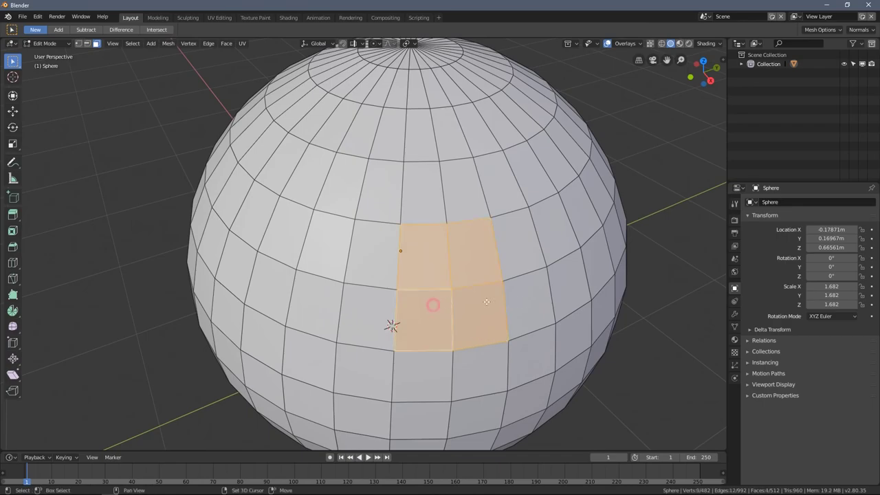
Extend the face selection into a block two faces high and five faces wide.
middle_drag(515, 259, 452, 251)
shift+click(370, 250)
shift+click(417, 198)
shift+click(420, 253)
middle_drag(421, 252, 400, 260)
scroll(399, 260, down, 2)
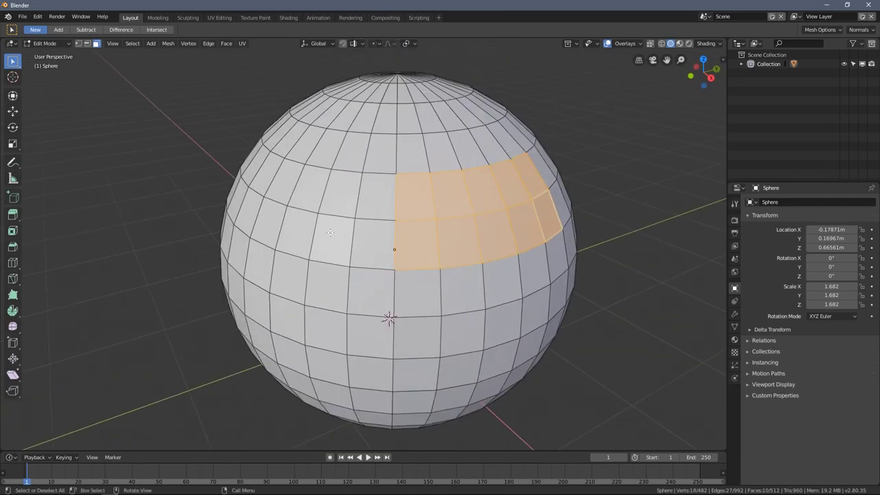
Turn on X-ray and replace the selection with a single face on the far side, seen through the sphere.
click(649, 44)
middle_drag(440, 163, 454, 163)
click(260, 132)
scroll(340, 232, up, 3)
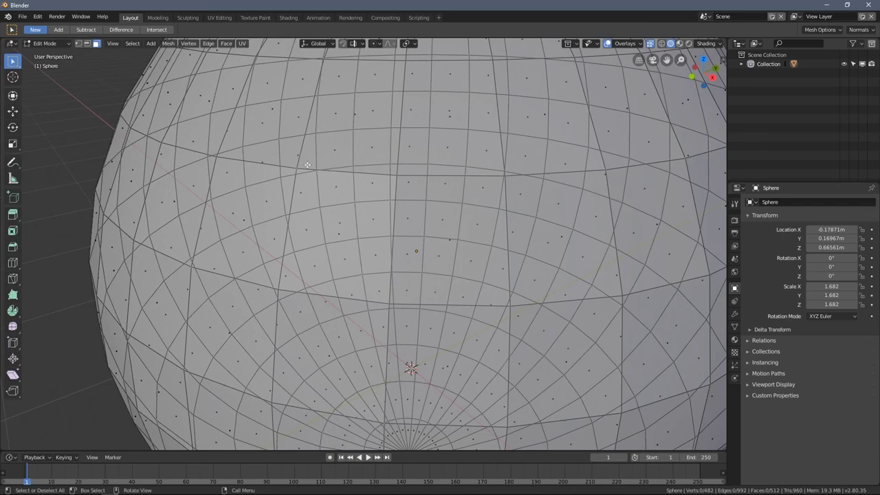
middle_drag(372, 284, 329, 207)
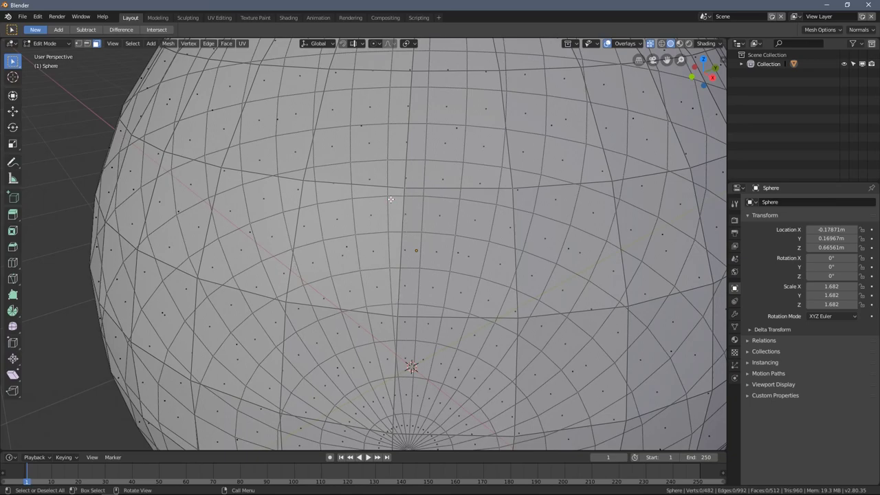
click(388, 303)
click(293, 286)
click(311, 200)
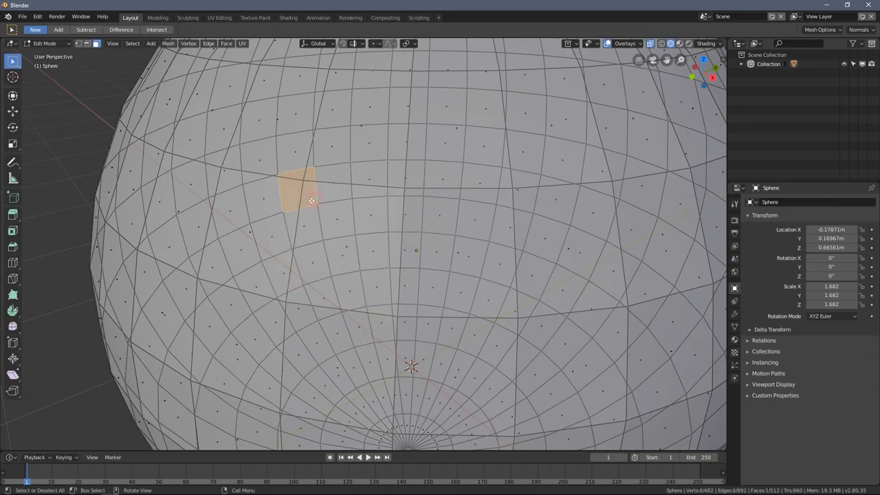
Select a horizontal row of four adjacent faces on the near side of the sphere.
click(344, 245)
scroll(376, 264, down, 1)
middle_drag(376, 264, 350, 258)
scroll(350, 259, up, 1)
shift+click(335, 242)
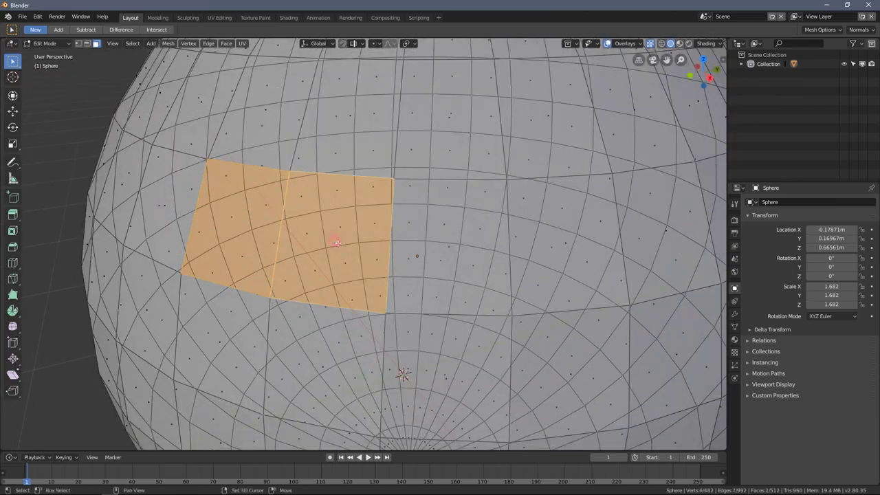
shift+click(452, 245)
middle_drag(511, 237, 454, 262)
shift+click(454, 268)
Add the two rows of four faces above the selected row to the selection.
ctrl+shift+click(423, 165)
ctrl+shift+click(332, 158)
middle_drag(333, 158, 329, 190)
ctrl+shift+click(300, 177)
ctrl+shift+click(340, 165)
ctrl+shift+click(419, 176)
ctrl+shift+click(502, 171)
ctrl+shift+click(581, 168)
middle_drag(581, 168, 563, 274)
scroll(549, 272, up, 1)
middle_drag(472, 308, 455, 300)
Add one more column of three faces to form a three-by-five block, and turn X-ray off.
shift+click(434, 281)
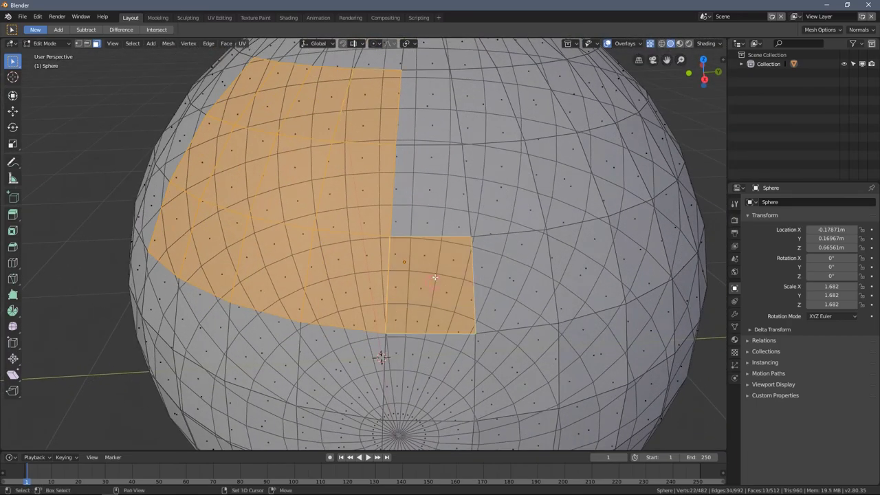
shift+click(433, 185)
shift+click(430, 108)
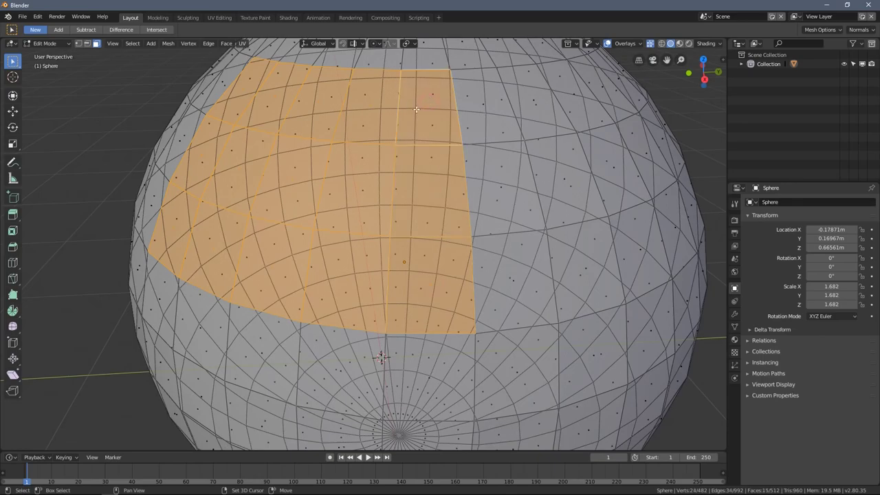
key(alt+z)
scroll(428, 158, down, 4)
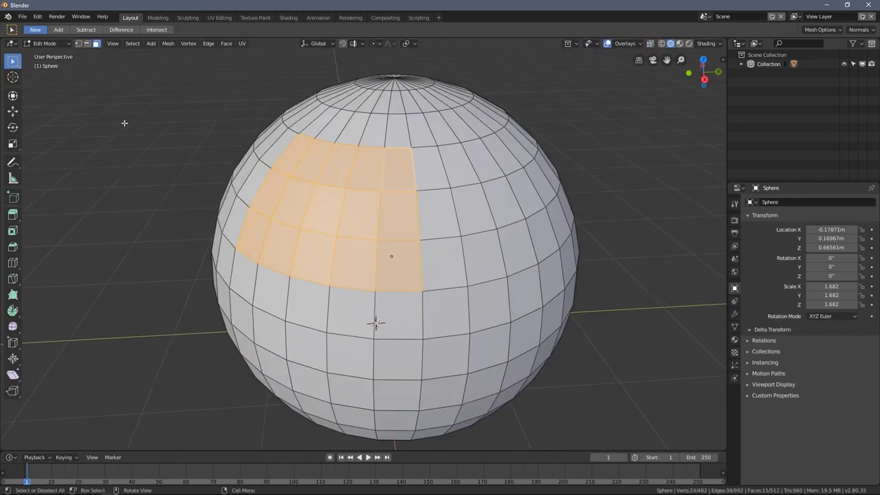
Switch to vertex selection and move the selected three-by-five patch outward from the sphere.
middle_drag(329, 160, 105, 71)
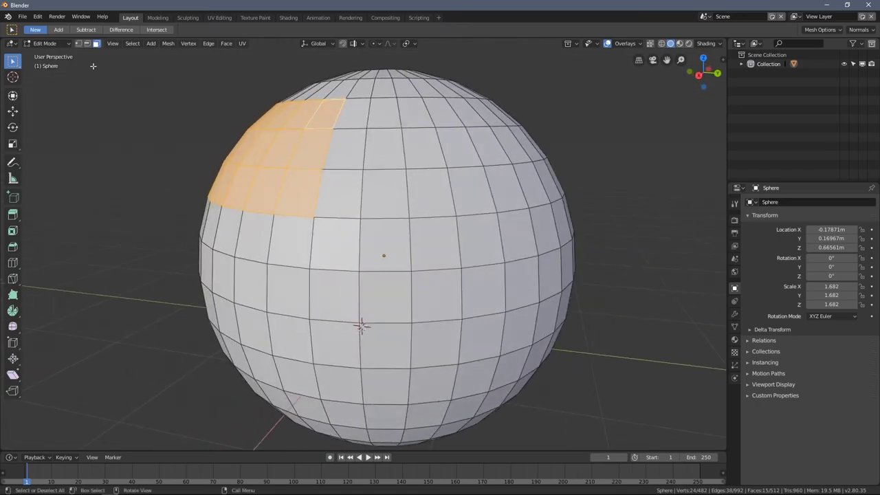
click(78, 43)
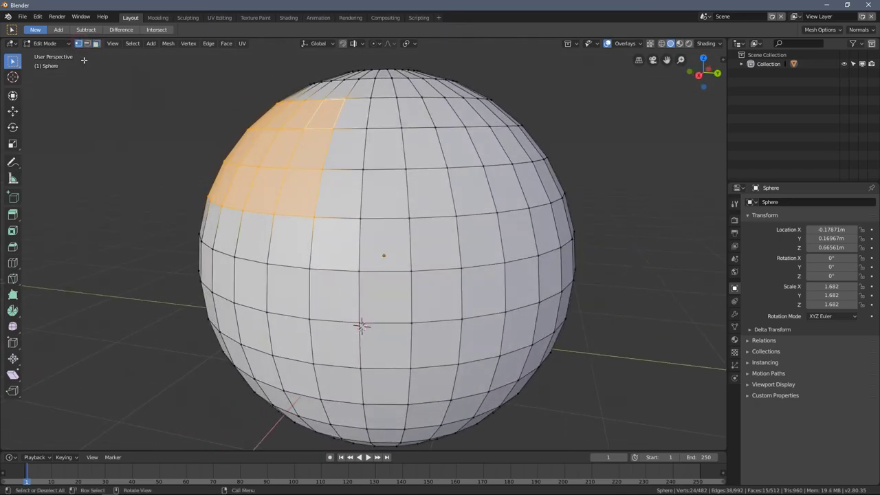
scroll(196, 129, down, 3)
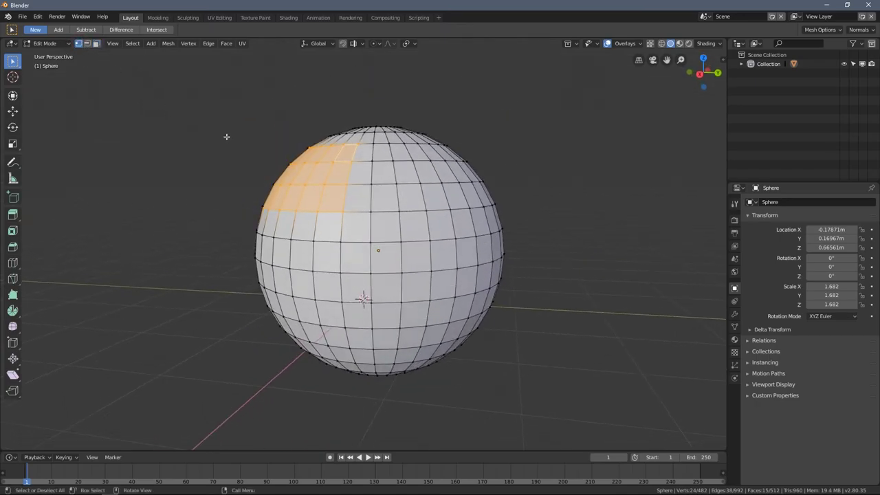
key(e)
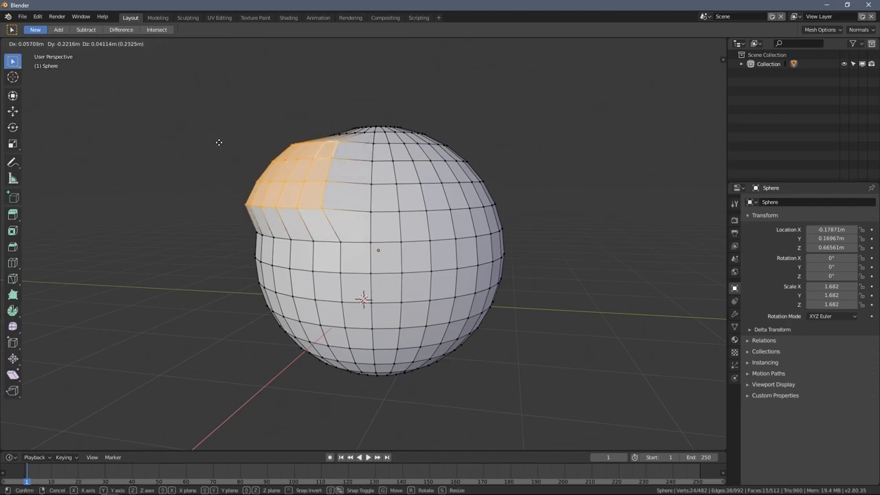
click(191, 129)
View the bulged sphere in Object Mode, return to Edit Mode and move the patch back toward the sphere.
key(Tab)
middle_drag(188, 130, 390, 139)
key(Tab)
key(g)
click(460, 268)
Adjust the patch's position to sit close to the sphere's original surface, and clear the selection.
middle_drag(394, 193, 282, 192)
middle_drag(418, 231, 294, 183)
key(g)
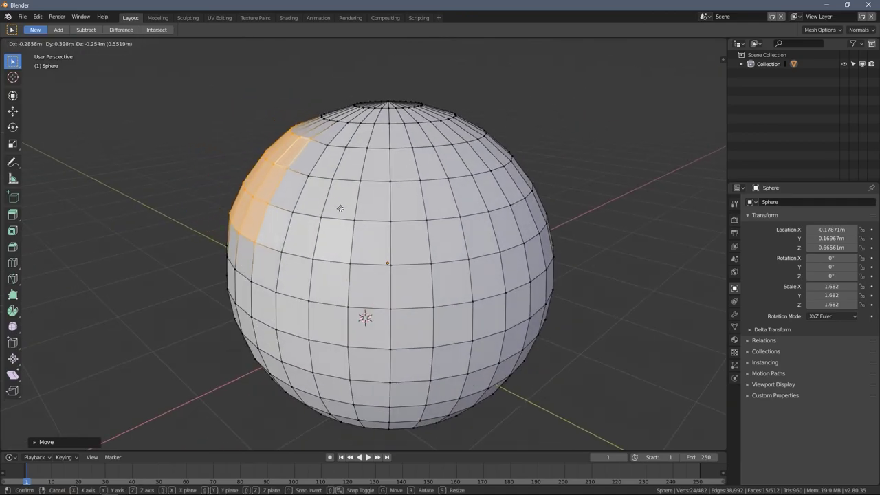
click(342, 209)
click(197, 146)
Select a single vertex on an undeformed upper part of the sphere and enable proportional editing.
middle_drag(198, 169, 377, 206)
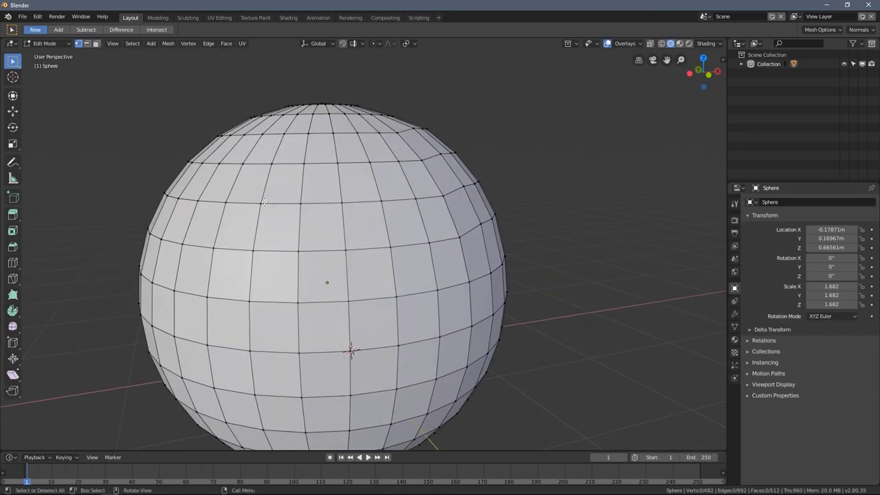
middle_drag(272, 209, 313, 161)
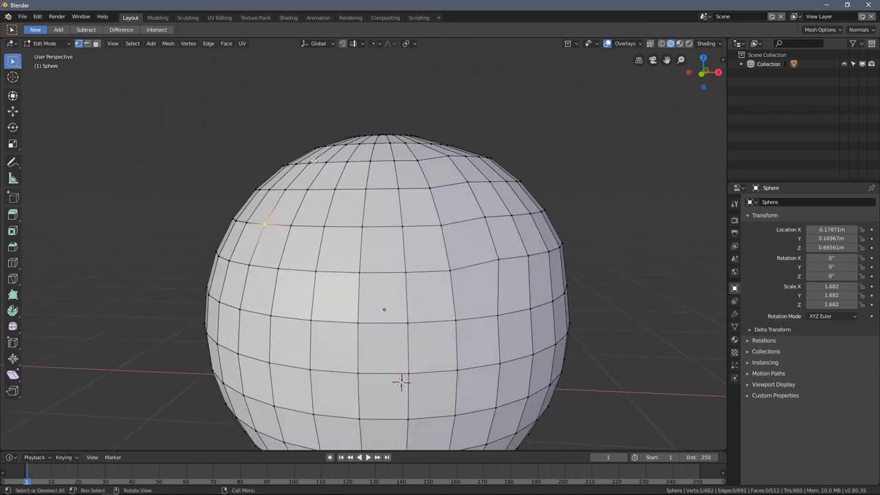
click(374, 44)
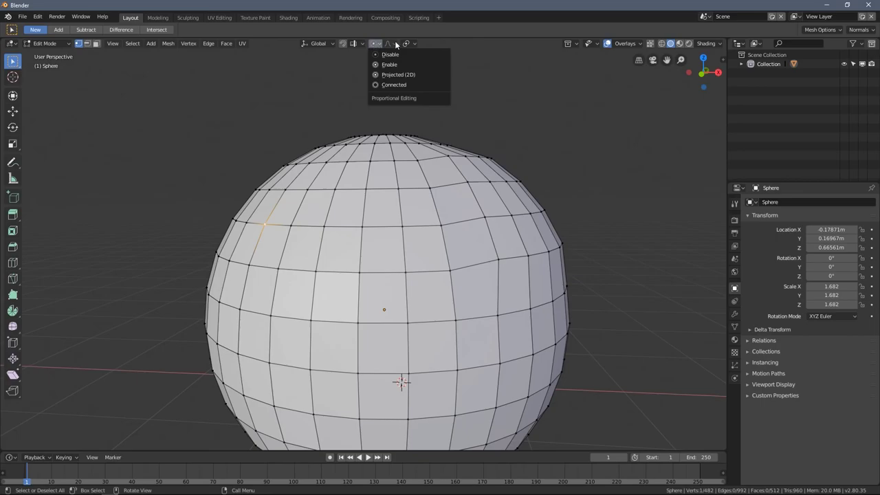
click(374, 44)
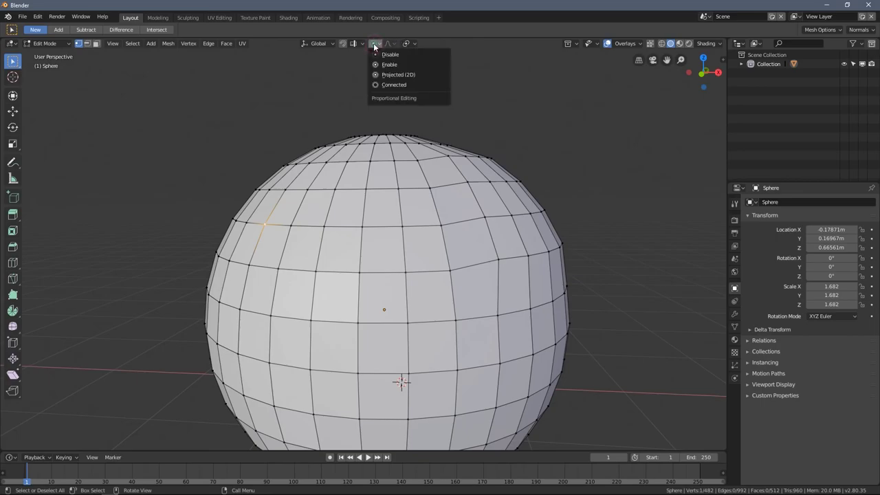
click(400, 66)
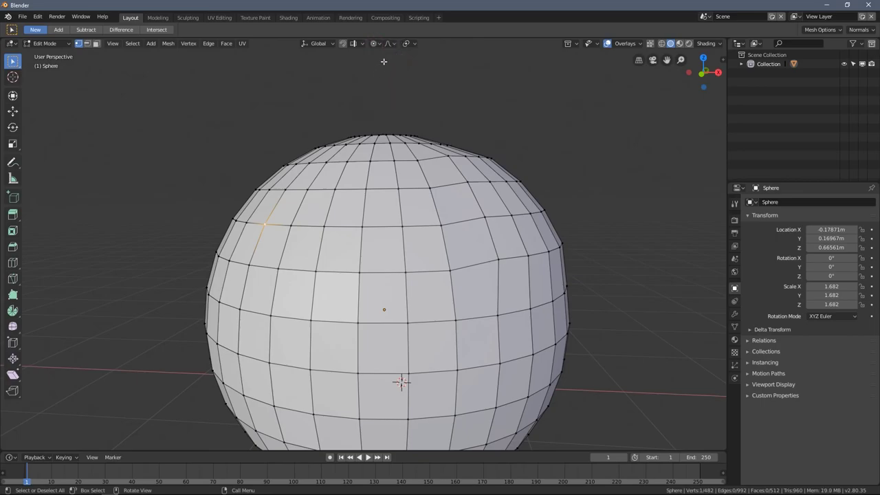
click(374, 44)
click(379, 55)
click(373, 44)
click(383, 63)
Move the selected upper vertex outward with smooth proportional editing, varying the influence and ending at a proportional size of about 2.59.
scroll(268, 165, down, 2)
mouse_move(268, 164)
middle_down()
mouse_move(245, 152)
mouse_move(268, 174)
middle_up()
scroll(281, 186, up, 1)
key(g)
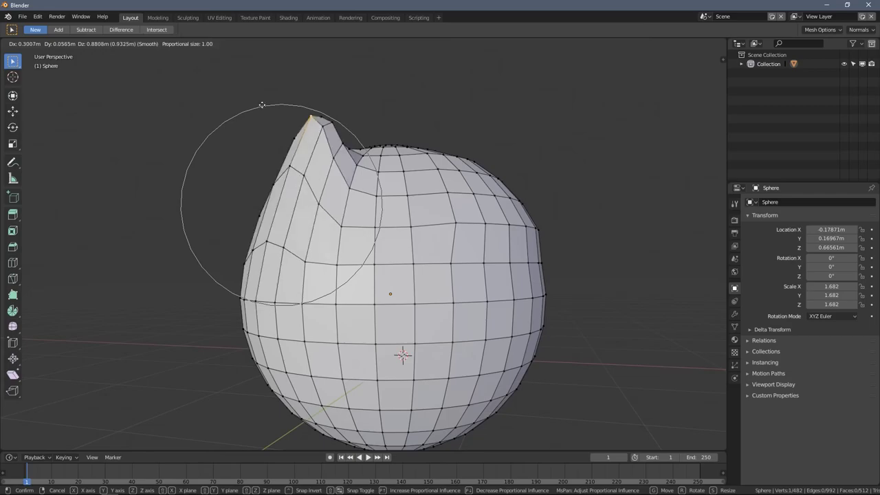
scroll(250, 186, down, 2)
scroll(265, 200, down, 3)
scroll(210, 166, down, 6)
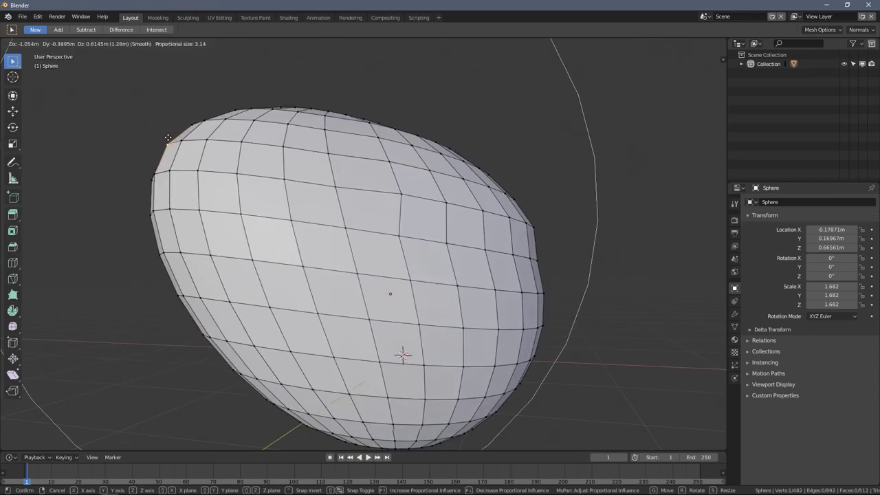
scroll(183, 134, up, 4)
scroll(197, 140, down, 5)
scroll(122, 84, up, 11)
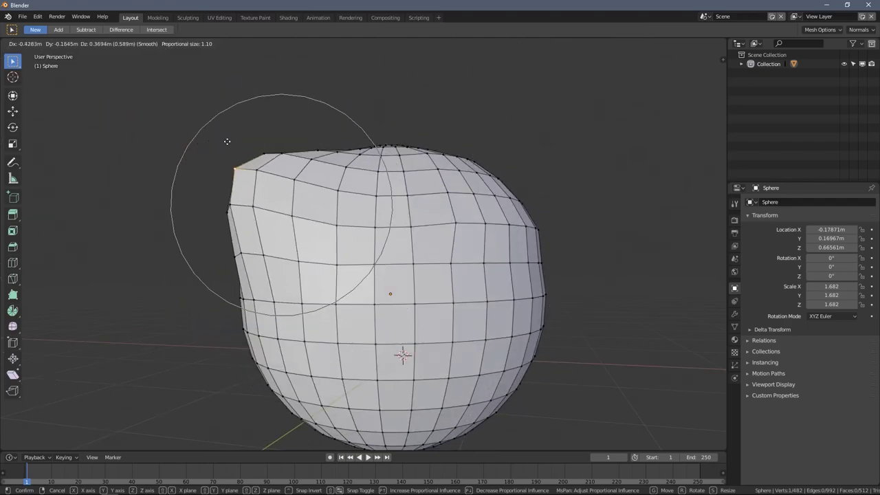
scroll(222, 149, down, 9)
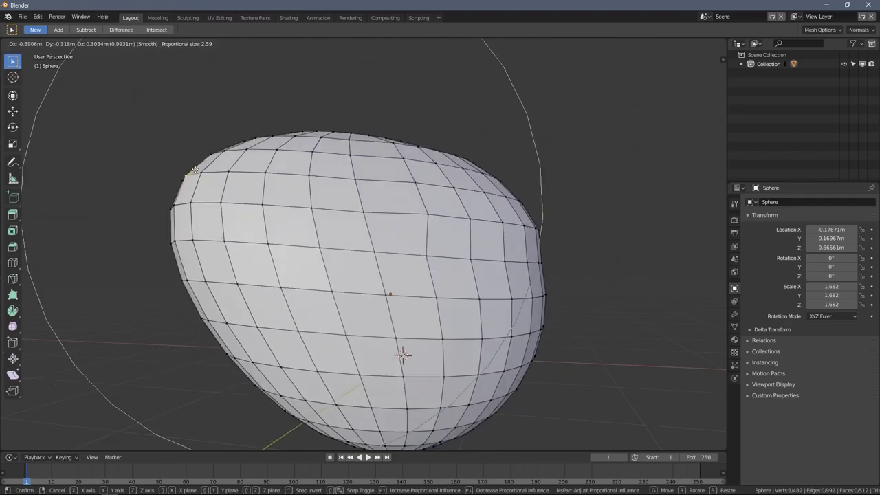
click(192, 133)
Rotate the area around the selected vertex with proportional editing, using a proportional size of about 2.85.
middle_drag(192, 133, 322, 159)
scroll(291, 154, down, 6)
scroll(302, 191, up, 4)
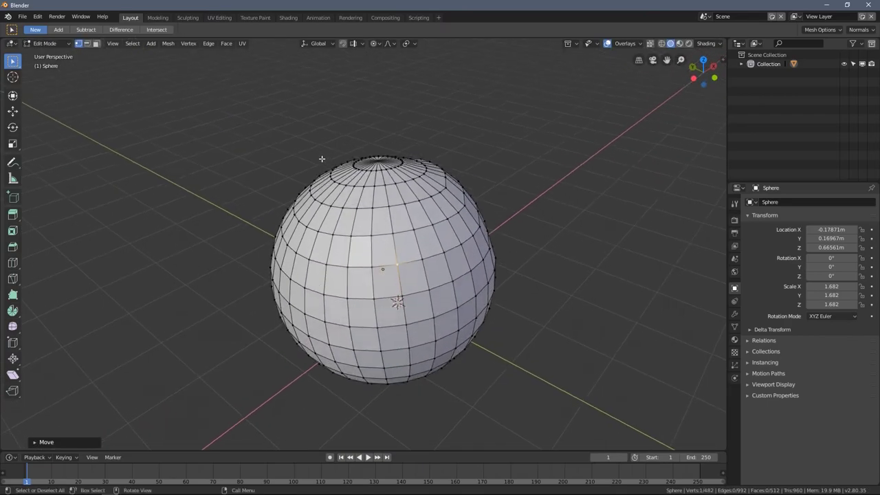
key(r)
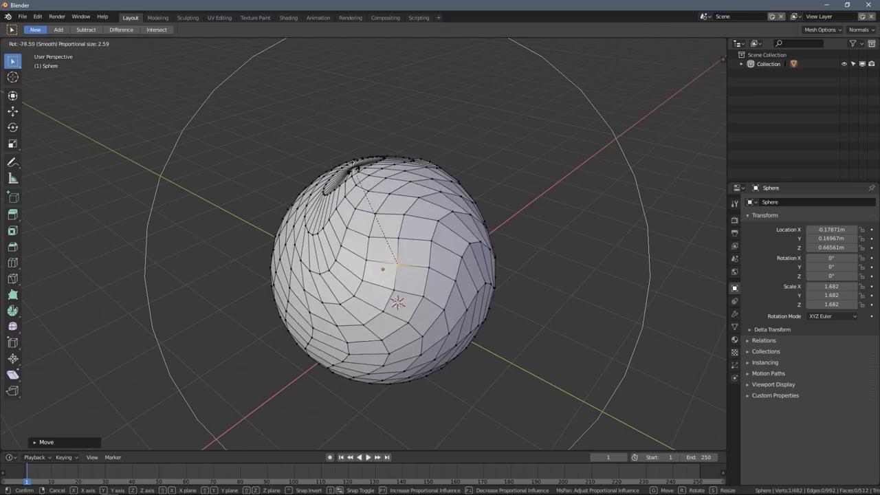
scroll(323, 145, up, 3)
scroll(314, 143, down, 4)
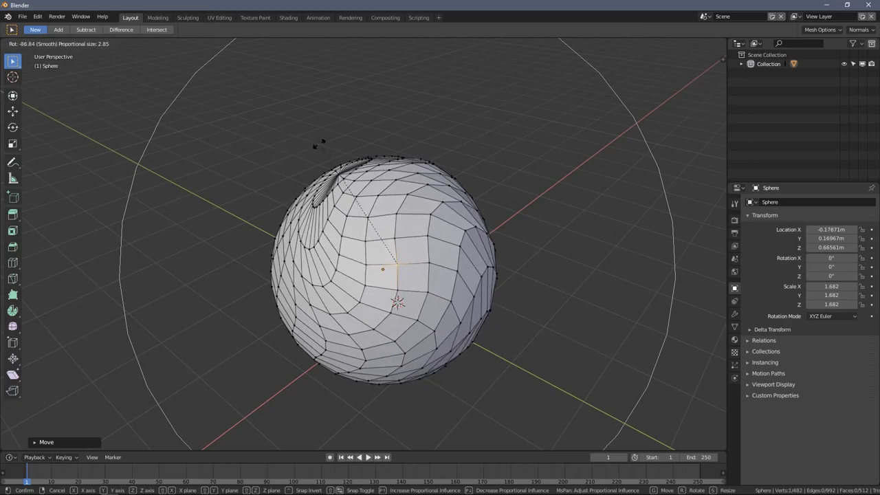
click(359, 173)
Scale the area around the selected vertex twice with proportional editing.
key(s)
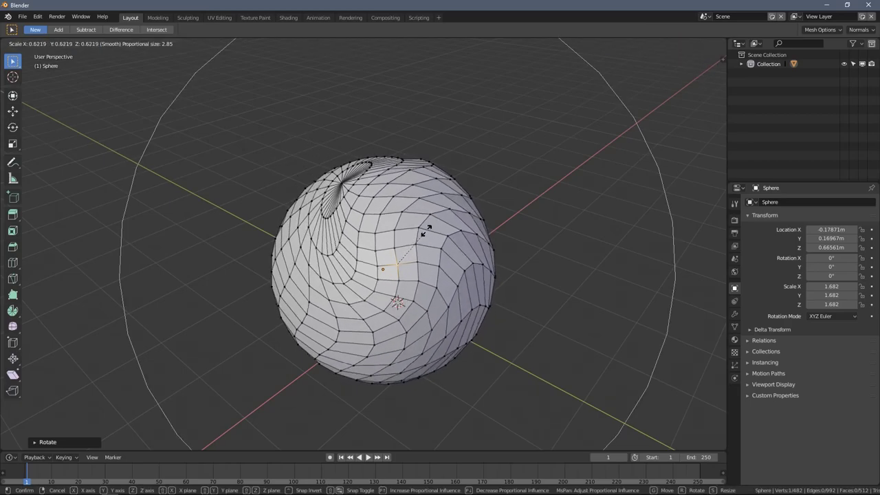
click(459, 206)
middle_drag(491, 203, 411, 170)
key(s)
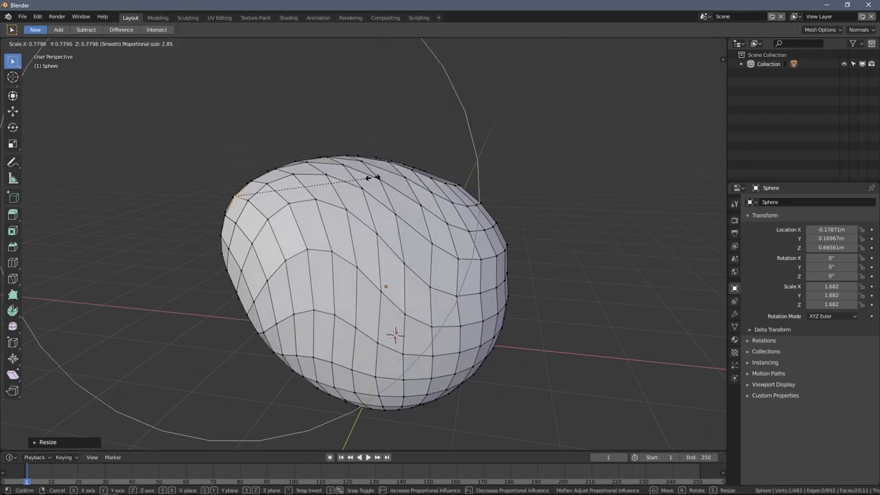
click(348, 180)
Rotate the area around the same vertex once more with proportional editing.
middle_drag(348, 180, 448, 223)
key(r)
click(402, 128)
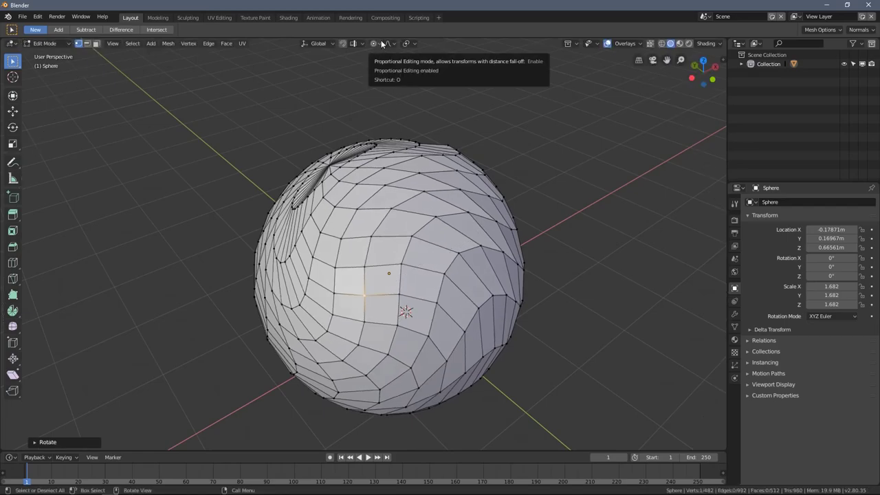
Select a vertex on another side of the sphere and pull it outward with a proportional size of about 2.14.
middle_drag(391, 116, 442, 121)
click(364, 150)
click(359, 200)
middle_drag(359, 200, 343, 200)
key(g)
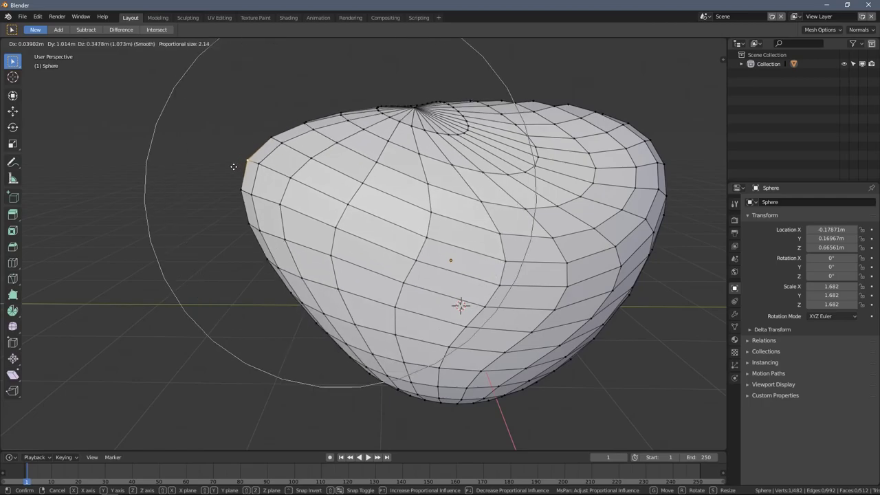
click(210, 161)
Pull a vertex on the opposite side outward about 1.05 m, mainly along X, with proportional editing.
middle_drag(211, 161, 292, 209)
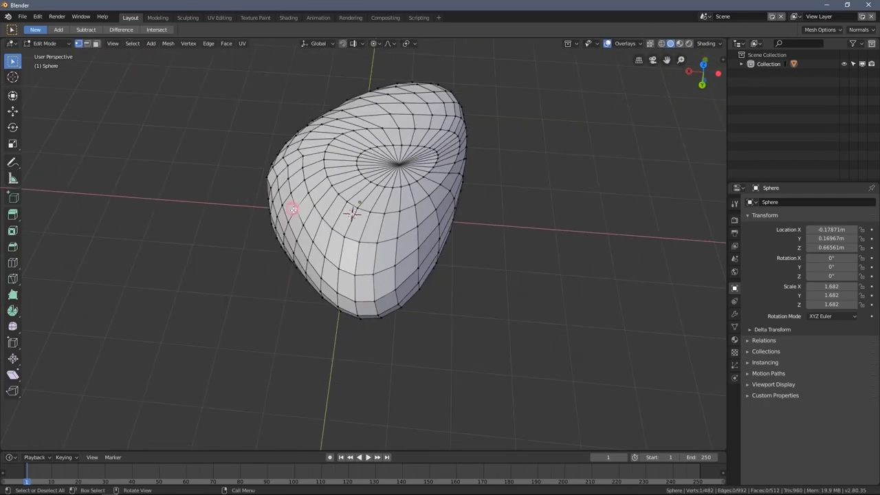
key(g)
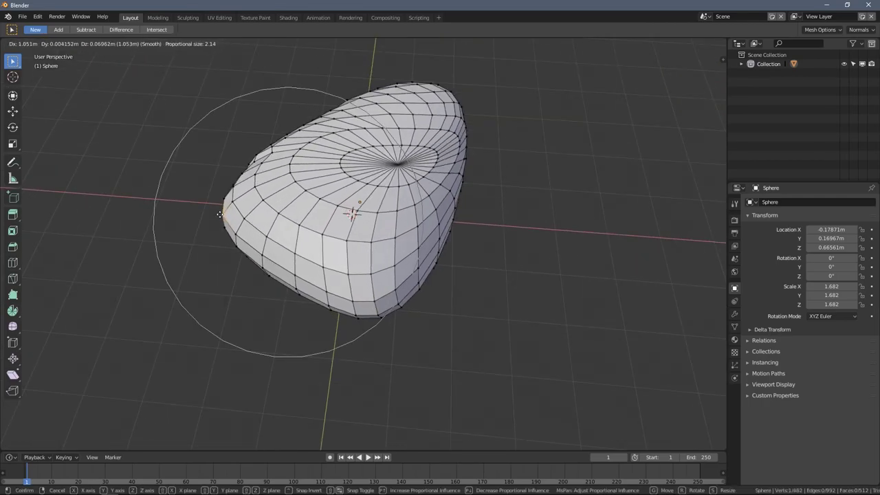
click(221, 214)
Select the vertex at the sphere's top pole and pull it upward with proportional editing.
click(396, 164)
middle_drag(395, 164, 381, 121)
key(g)
click(378, 110)
Pull further vertices on the sphere's side outward with proportional editing to make the form more irregular.
middle_drag(447, 204, 289, 277)
click(383, 274)
key(g)
click(283, 314)
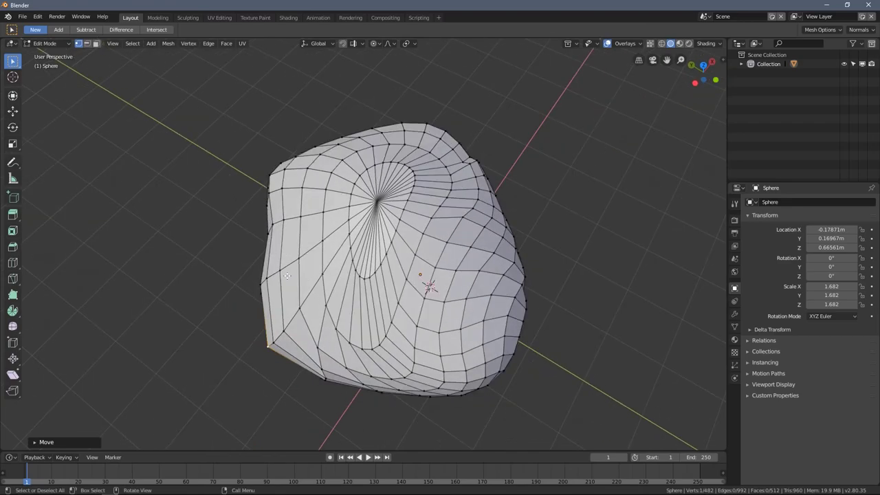
key(g)
click(249, 230)
Switch to Object Mode and inspect the deformed sphere's faceted surface from several sides.
middle_drag(249, 230, 332, 258)
key(Tab)
scroll(465, 251, up, 3)
middle_drag(220, 288, 357, 309)
middle_drag(417, 222, 447, 194)
scroll(433, 206, down, 2)
middle_drag(402, 298, 362, 275)
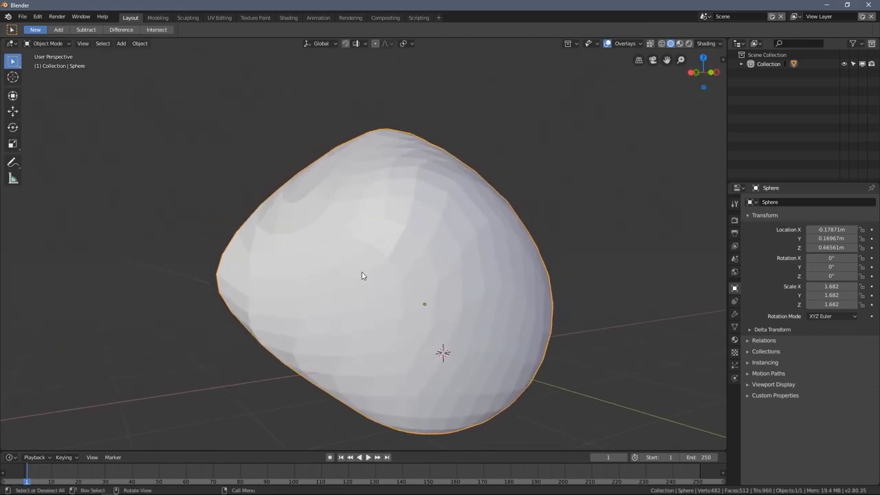
Apply smooth shading to the deformed sphere and inspect its surface from several angles.
click(139, 44)
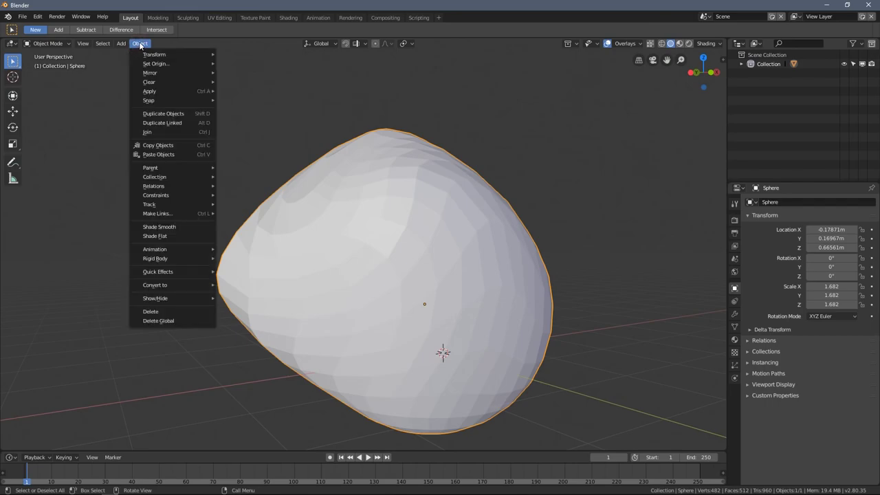
click(191, 228)
middle_drag(330, 228, 104, 277)
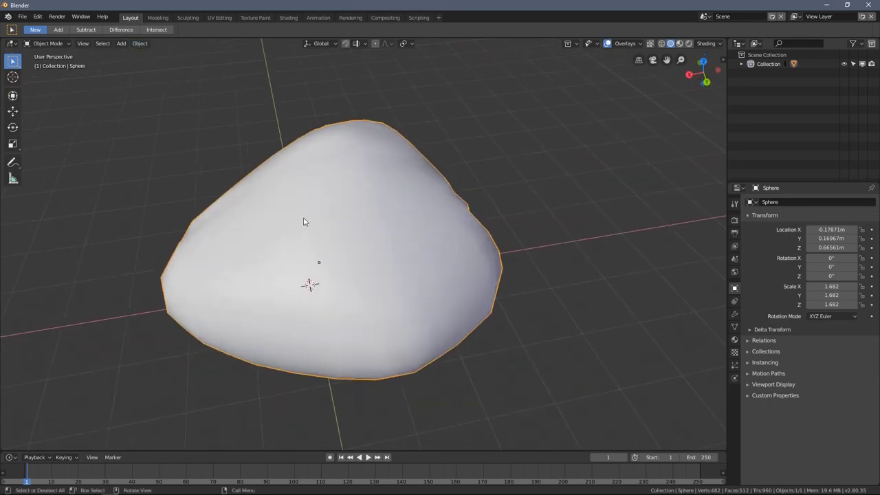
middle_drag(305, 220, 239, 258)
scroll(315, 250, down, 3)
middle_drag(359, 232, 275, 244)
scroll(355, 254, up, 4)
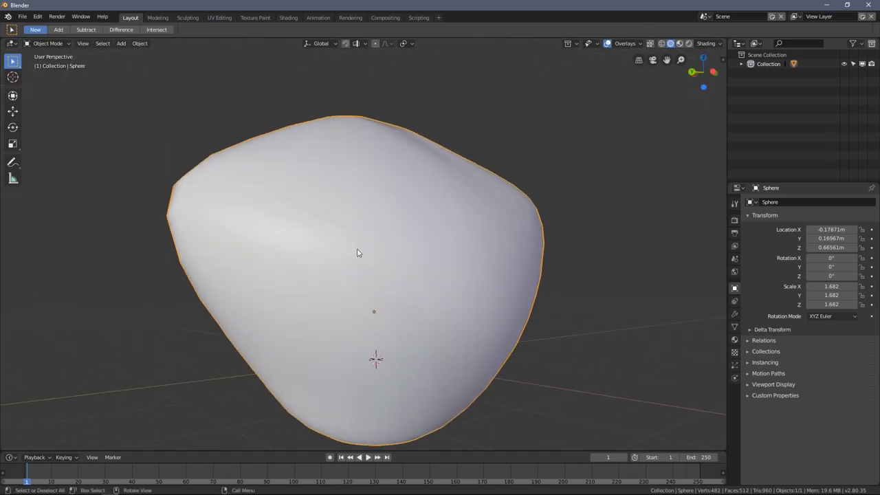
mouse_move(416, 207)
middle_down()
mouse_move(381, 247)
mouse_move(353, 241)
mouse_move(335, 210)
mouse_move(383, 206)
mouse_move(405, 221)
middle_up()
Check the smooth-shaded sphere's mesh in Edit Mode and return to Object Mode.
key(Tab)
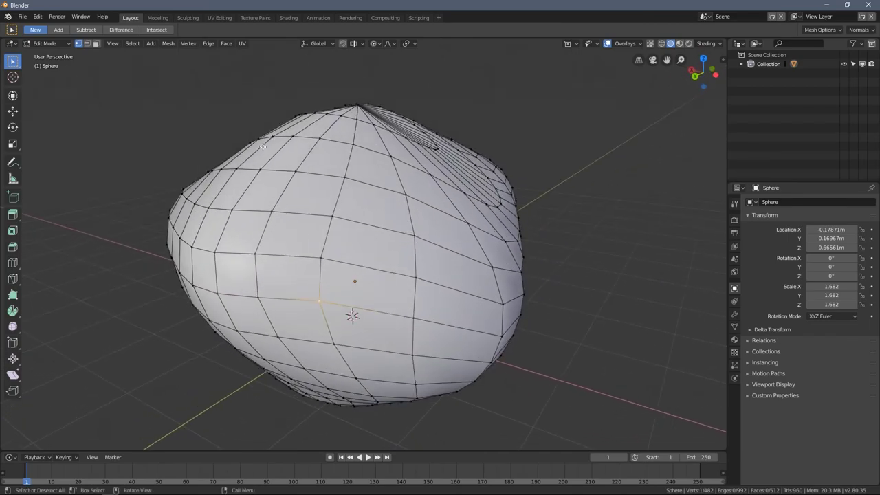
key(Tab)
middle_drag(246, 122, 218, 188)
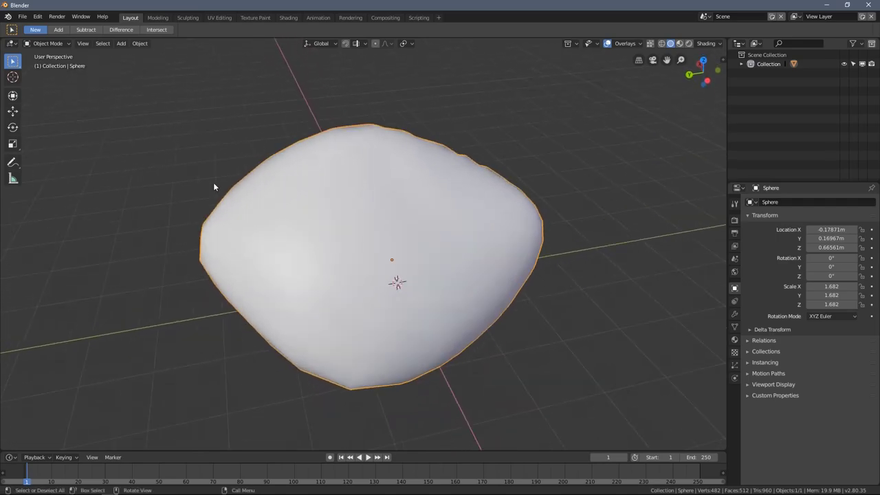
Apply flat shading to the deformed sphere and inspect its facets.
right_click(124, 123)
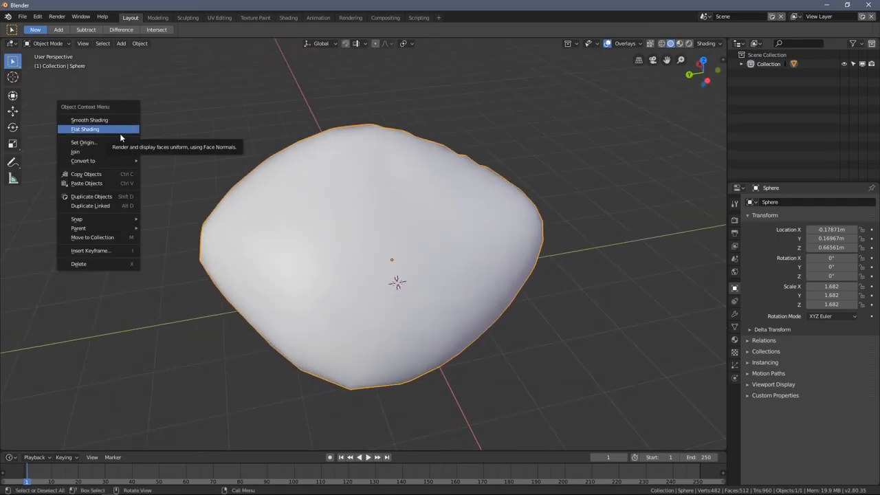
click(140, 43)
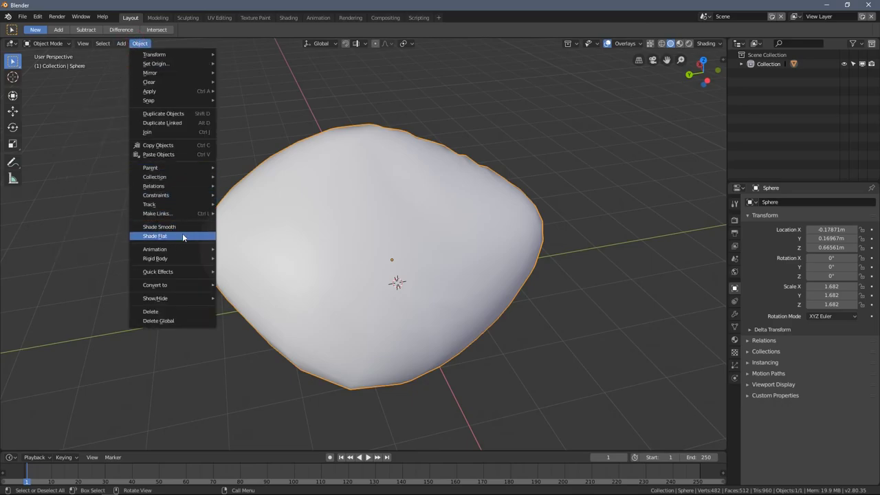
right_click(107, 193)
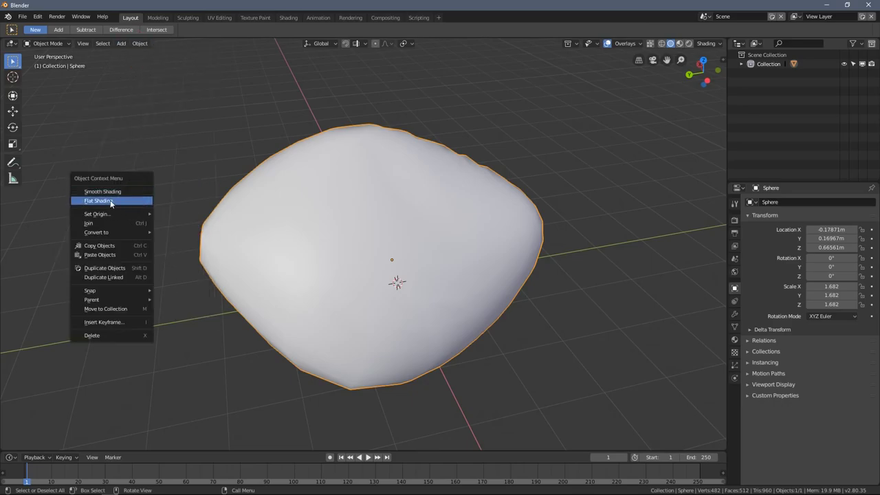
click(105, 200)
mouse_move(108, 202)
middle_down()
mouse_move(255, 220)
mouse_move(364, 308)
mouse_move(300, 329)
mouse_move(248, 272)
mouse_move(378, 282)
mouse_move(411, 302)
mouse_move(401, 283)
middle_up()
scroll(377, 282, up, 2)
middle_drag(277, 286, 404, 281)
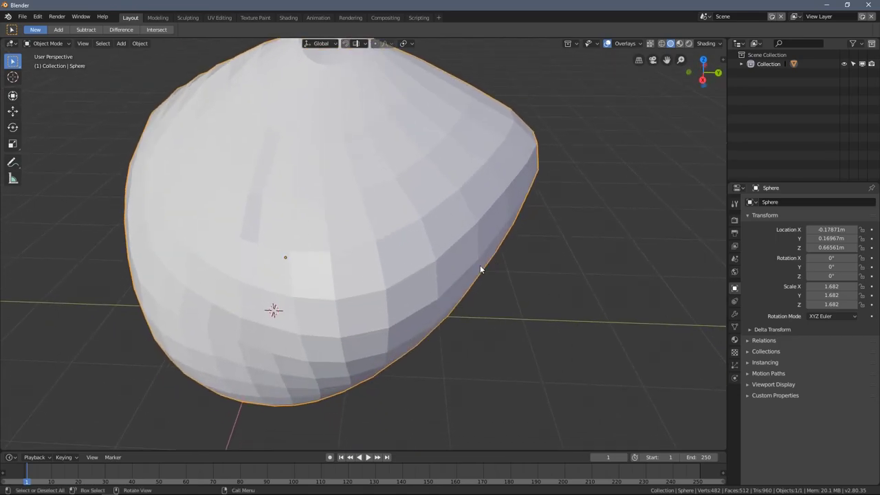
middle_drag(483, 263, 455, 287)
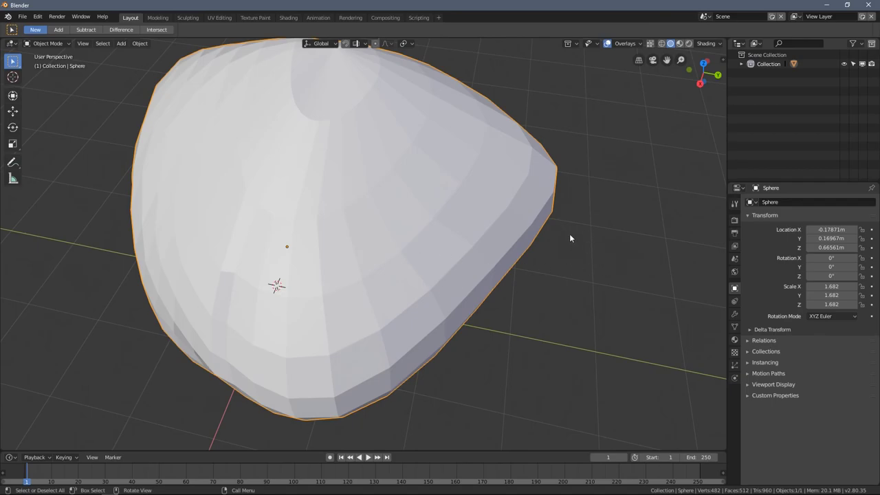
Change the deformed sphere back to smooth shading and view the result.
right_click(570, 213)
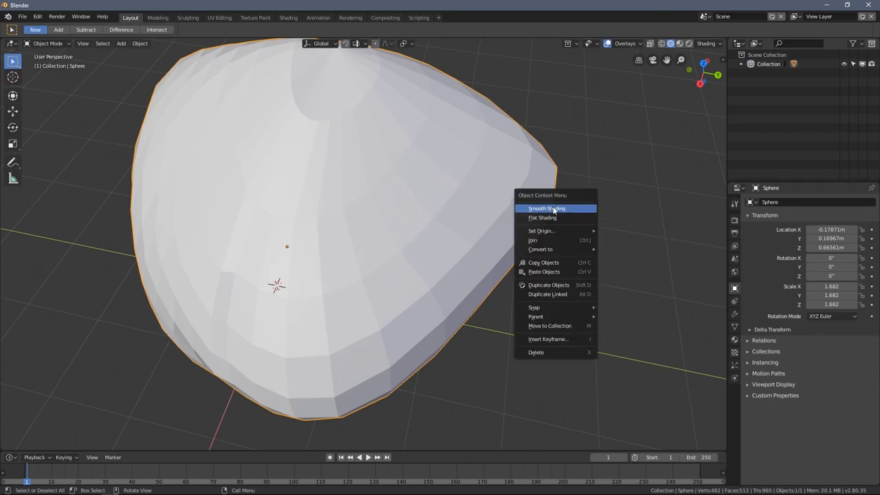
click(560, 209)
scroll(401, 206, down, 4)
middle_drag(402, 192, 436, 194)
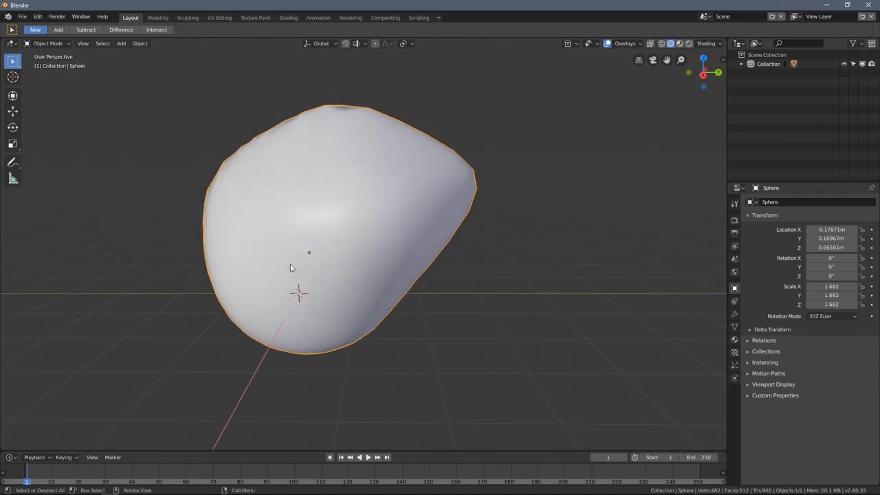
middle_drag(314, 195, 335, 220)
Set the deformed sphere to flat shading again and look at its faces from another side.
right_click(180, 137)
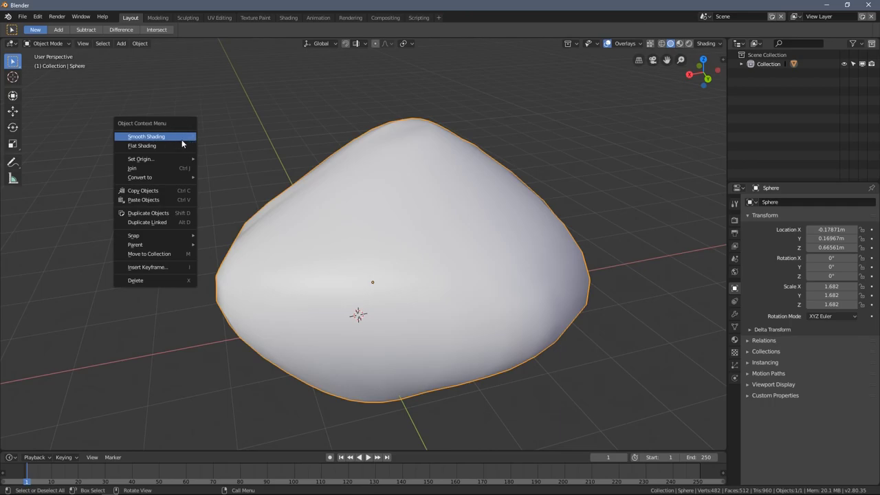
click(175, 144)
middle_drag(483, 278, 407, 267)
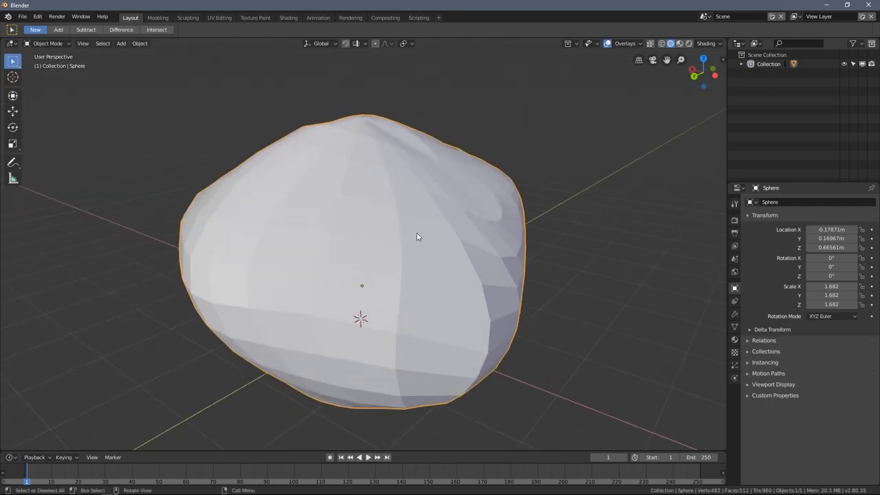
right_click(153, 111)
Delete the deformed sphere from the scene.
middle_drag(318, 160, 408, 214)
key(x)
click(408, 213)
Add a cylinder mesh and move it to about -3.27 m along the Y axis.
middle_drag(426, 274, 351, 212)
key(shift+a)
mouse_move(352, 218)
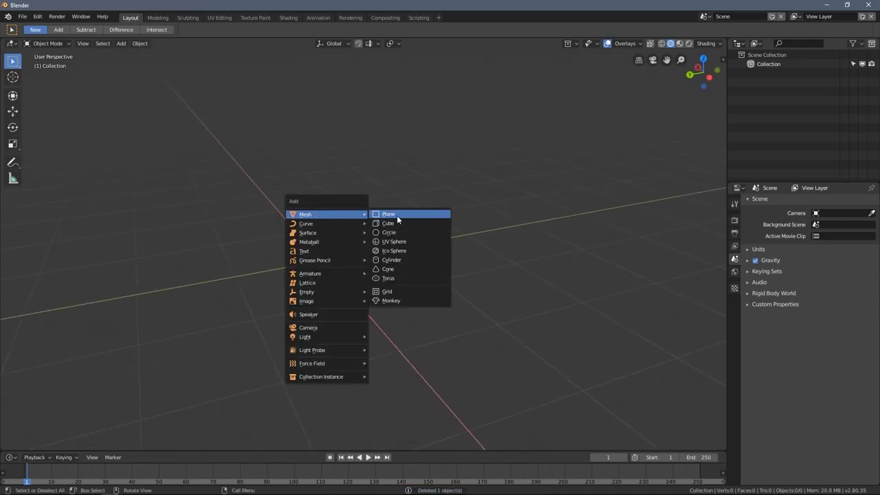
click(412, 260)
click(13, 111)
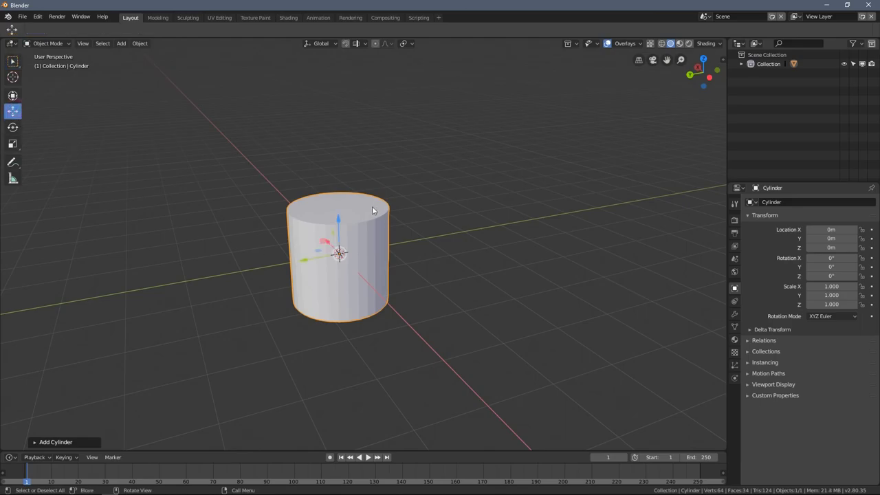
drag(318, 258, 456, 236)
Add a cube mesh and move it along Y, away from the cylinder, to about 1.21 m.
key(shift+a)
mouse_move(296, 215)
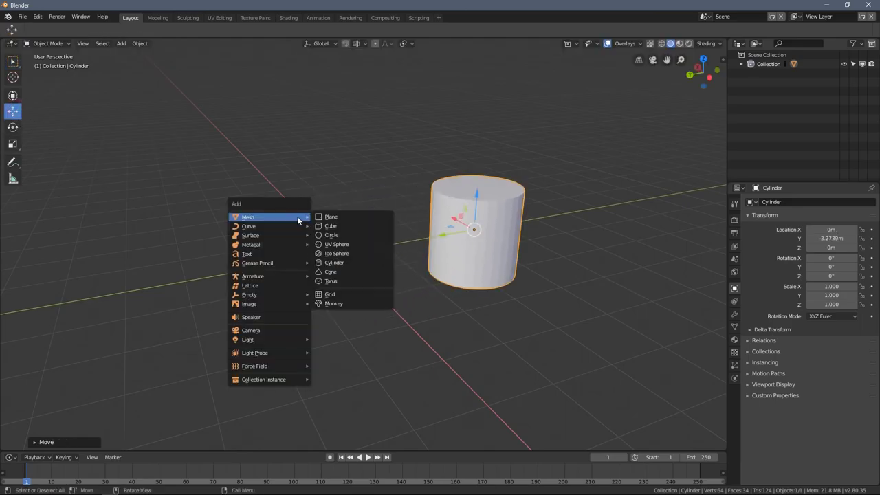
click(341, 225)
drag(324, 253, 257, 268)
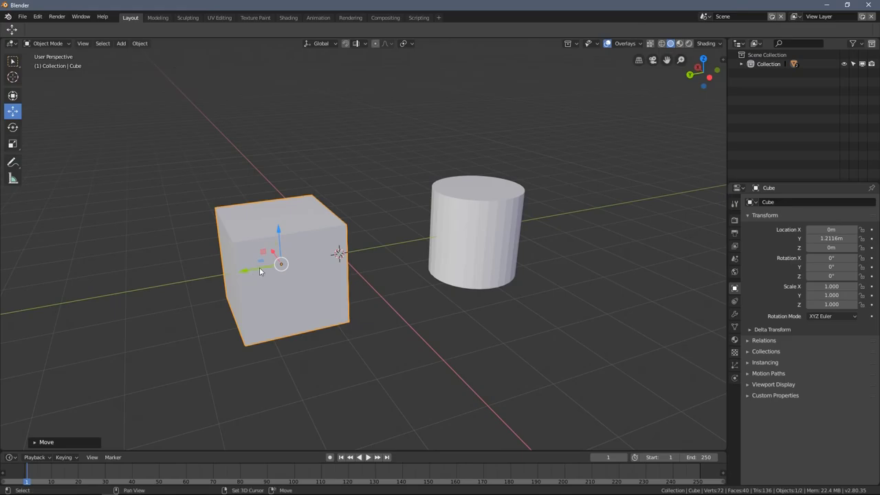
Apply smooth shading to the cube and inspect how its faces look.
scroll(295, 242, up, 3)
middle_drag(295, 246, 344, 157)
right_click(350, 121)
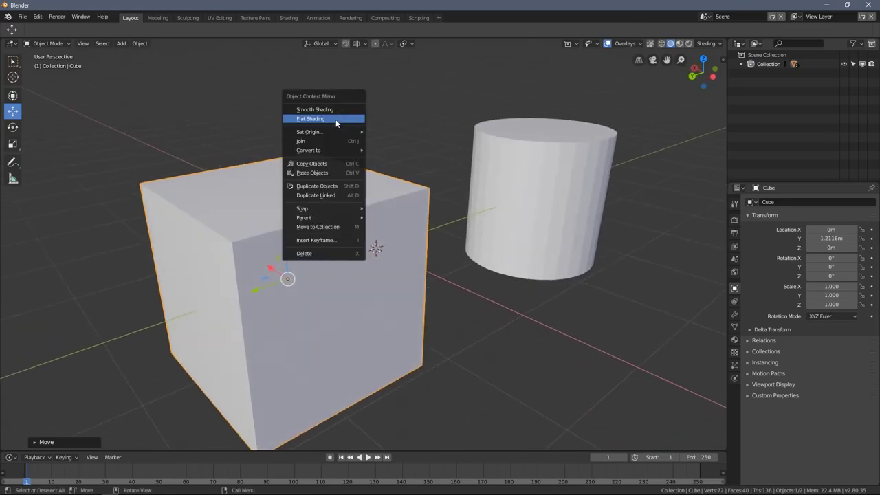
click(329, 111)
mouse_move(330, 222)
middle_down()
mouse_move(298, 220)
mouse_move(323, 189)
mouse_move(261, 204)
mouse_move(277, 192)
mouse_move(343, 263)
mouse_move(334, 190)
mouse_move(360, 179)
mouse_move(350, 193)
mouse_move(311, 188)
mouse_move(460, 237)
mouse_move(416, 227)
mouse_move(339, 148)
mouse_move(447, 178)
middle_up()
Clear the selection, select the cylinder and apply smooth shading to it.
key(alt+a)
click(460, 238)
right_click(336, 141)
click(336, 138)
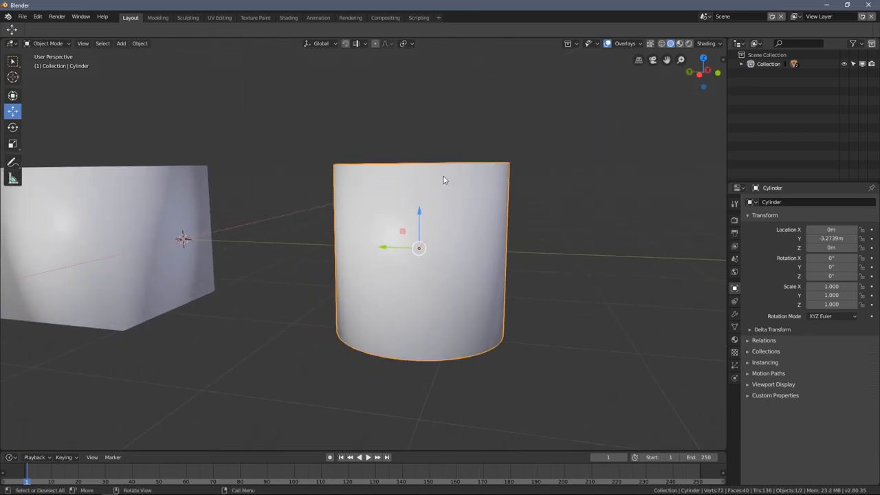
middle_drag(350, 201, 326, 199)
click(325, 191)
scroll(329, 220, down, 3)
scroll(327, 199, up, 2)
right_click(313, 173)
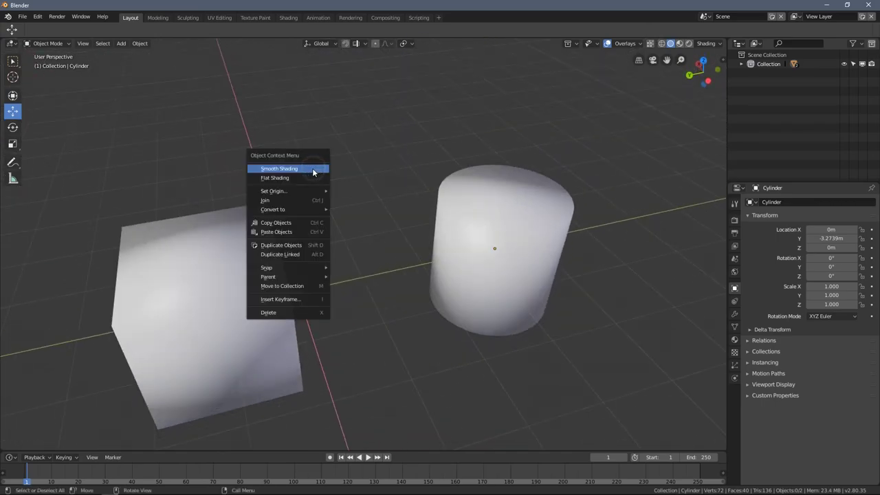
key(Escape)
Add a monkey mesh and move it along the Y axis, past the cube, to about 6.51 m.
key(shift+a)
mouse_move(292, 171)
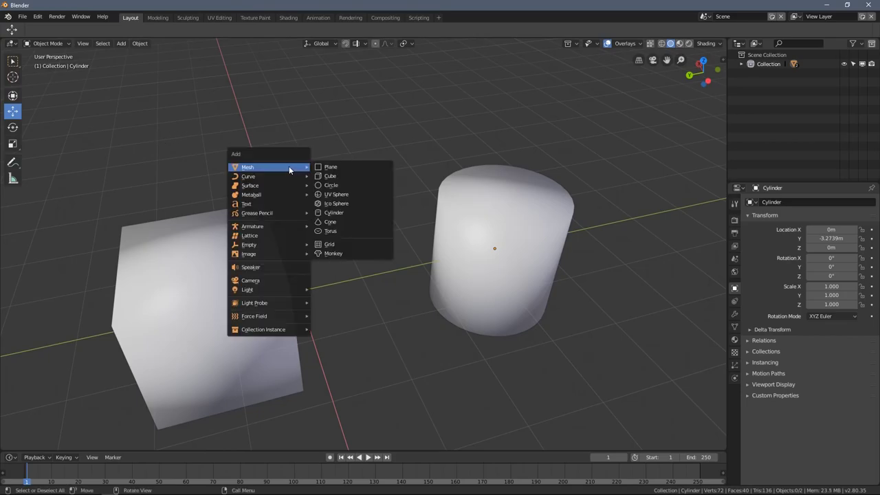
click(340, 255)
scroll(341, 255, down, 6)
shift+middle_drag(309, 269, 353, 256)
drag(351, 255, 153, 286)
Apply smooth shading to the monkey head and inspect it from the back and side.
scroll(338, 215, up, 4)
shift+middle_drag(260, 267, 361, 236)
scroll(343, 235, up, 7)
shift+middle_drag(240, 206, 323, 212)
scroll(323, 212, down, 5)
key(KP_Decimal)
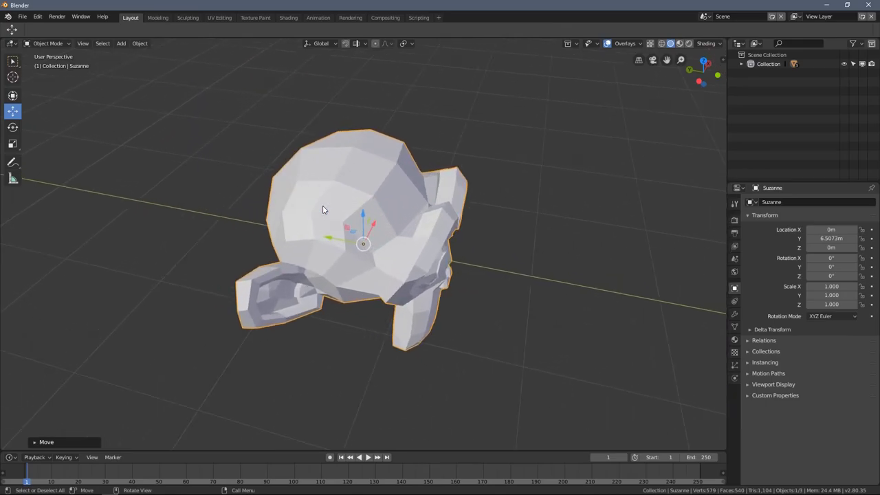
right_click(227, 129)
click(228, 127)
middle_drag(228, 126, 336, 169)
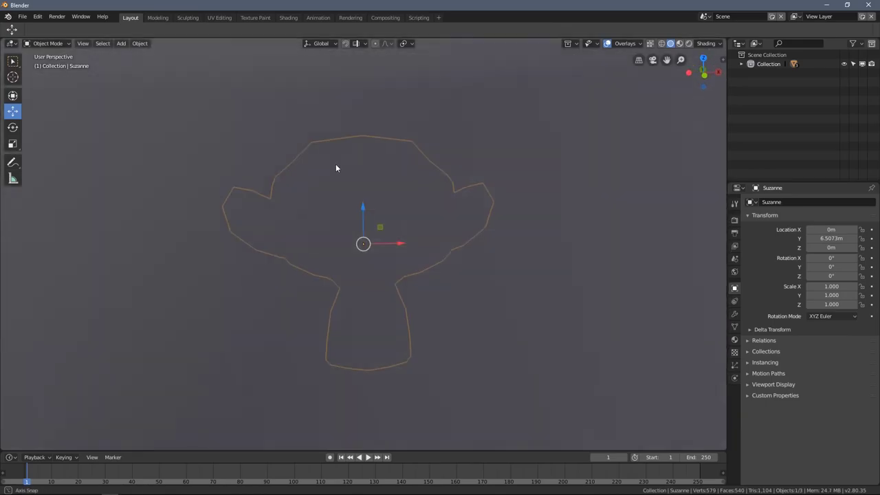
mouse_move(395, 199)
middle_down()
mouse_move(385, 227)
mouse_move(451, 282)
mouse_move(416, 282)
mouse_move(387, 240)
mouse_move(398, 281)
mouse_move(412, 271)
mouse_move(403, 291)
mouse_move(362, 289)
mouse_move(506, 312)
mouse_move(343, 261)
mouse_move(250, 248)
middle_up()
Move the monkey head between and above the cube and cylinder, to about -0.42 m on Y and 1.76 m on Z.
click(450, 279)
scroll(450, 279, up, 2)
click(250, 247)
drag(201, 247, 487, 261)
middle_drag(487, 262, 443, 260)
scroll(444, 259, up, 2)
drag(462, 254, 464, 152)
middle_drag(464, 152, 477, 189)
Rotate the monkey head about the Z axis to about -89.5°.
key(z)
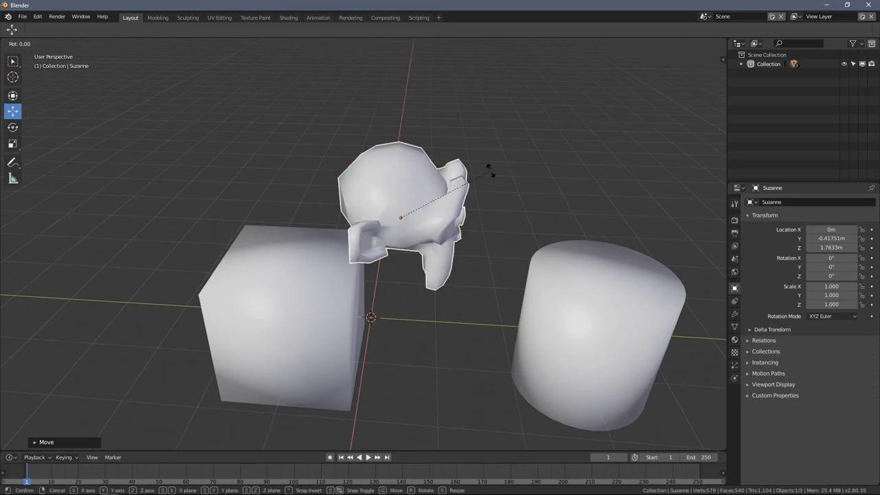
click(416, 244)
middle_drag(416, 244, 376, 211)
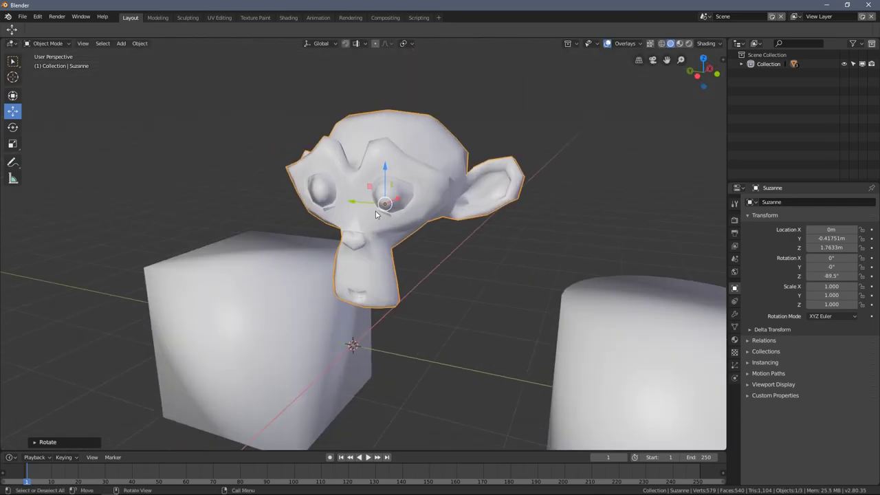
Raise the monkey head along Z to about 2.39 m.
right_click(191, 178)
drag(376, 176, 377, 103)
middle_drag(377, 163, 400, 179)
scroll(398, 193, up, 3)
middle_drag(311, 283, 355, 308)
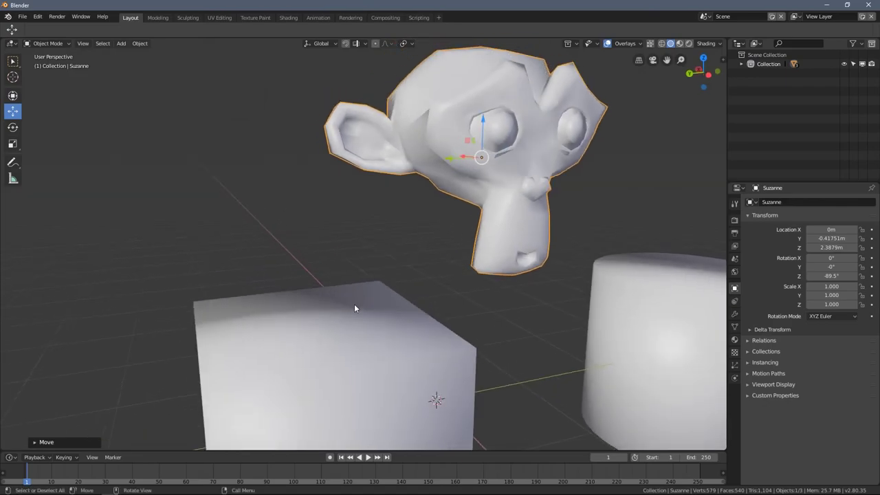
scroll(334, 256, down, 5)
Select the cube and try to switch it to flat shading.
click(325, 256)
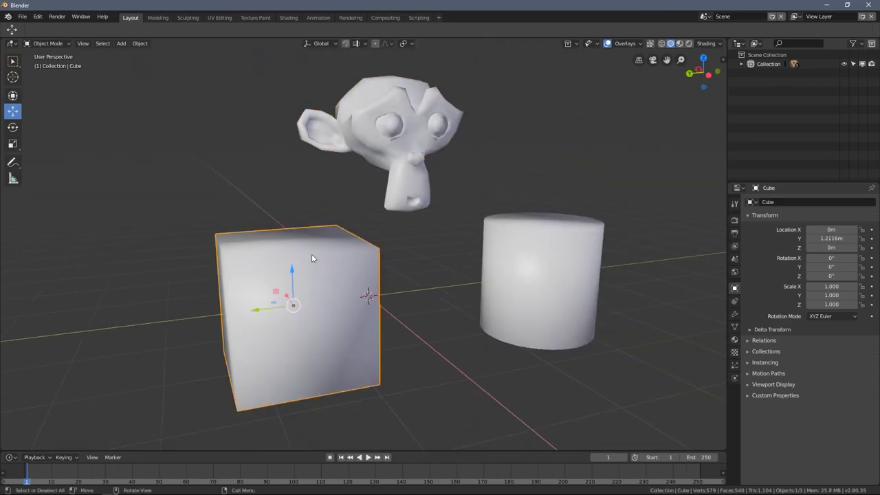
middle_drag(325, 256, 316, 269)
key(Tab)
key(Tab)
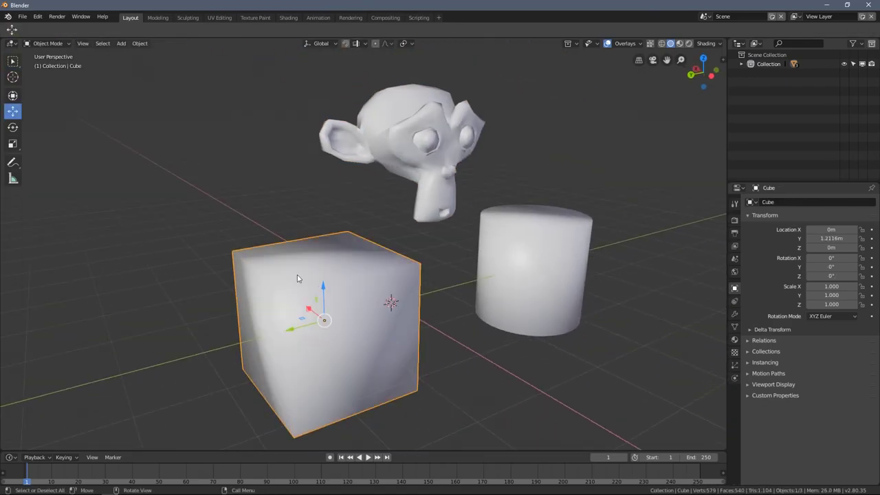
right_click(189, 194)
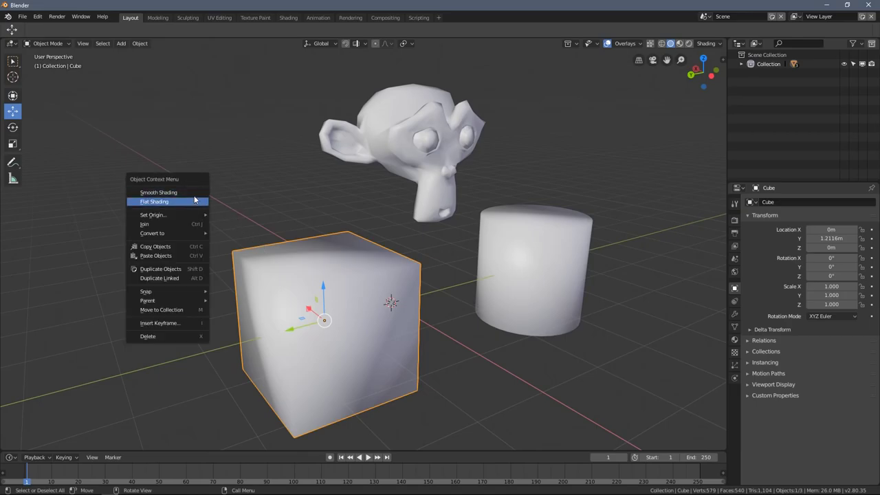
click(186, 201)
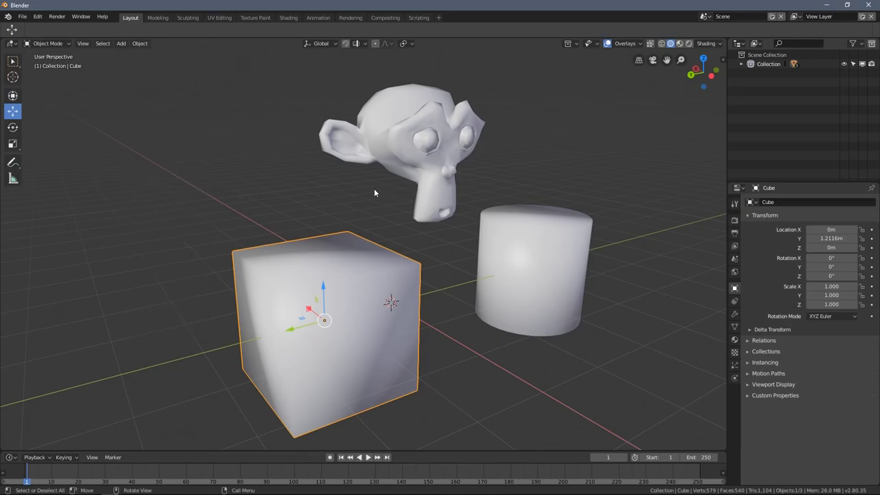
Center the monkey head between the cube and cylinder at about -0.91 m on Y and lower it to about 2.20 m on Z.
middle_drag(376, 187, 293, 177)
click(277, 171)
mouse_move(392, 170)
middle_down()
mouse_move(377, 162)
mouse_move(381, 178)
middle_up()
scroll(381, 178, up, 2)
click(362, 143)
scroll(363, 151, down, 3)
drag(321, 157, 353, 156)
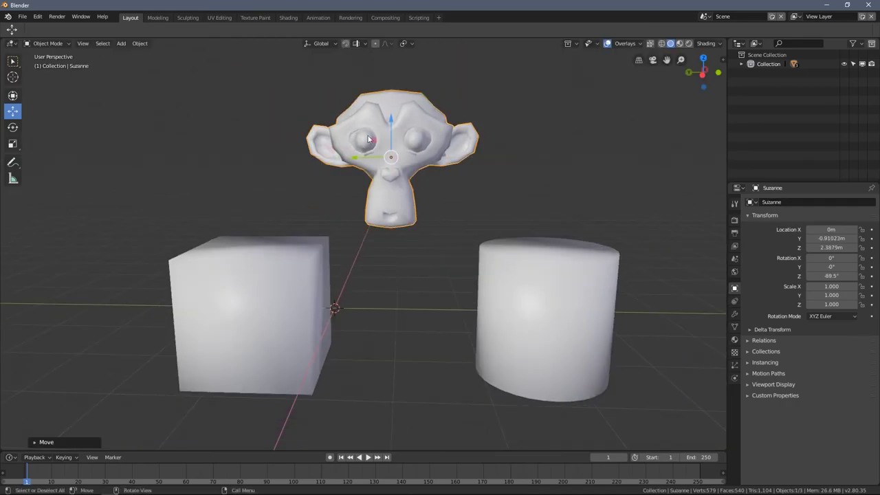
drag(389, 129, 389, 142)
scroll(442, 123, up, 4)
scroll(461, 132, down, 3)
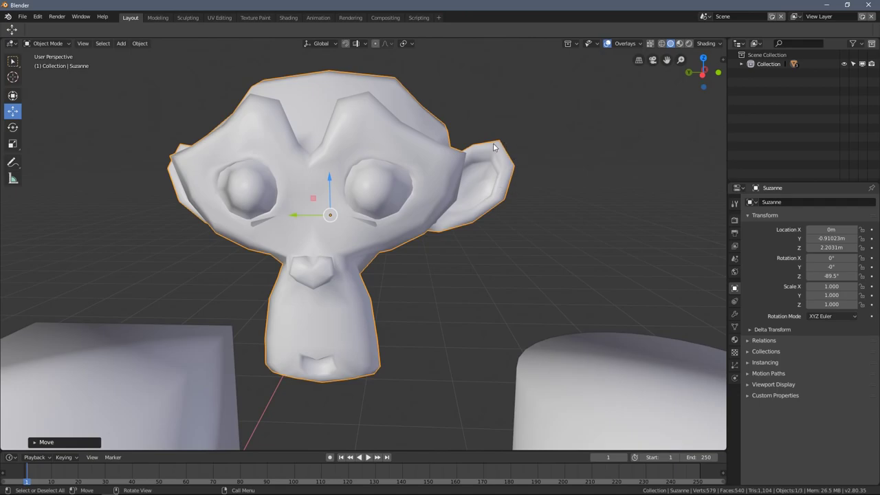
Clear the selection and compare how smooth shading looks on the monkey head, cube and cylinder from several angles.
middle_drag(375, 134, 350, 144)
click(309, 132)
scroll(410, 193, down, 3)
middle_drag(410, 192, 416, 182)
shift+middle_drag(400, 259, 307, 279)
shift+middle_drag(239, 259, 215, 233)
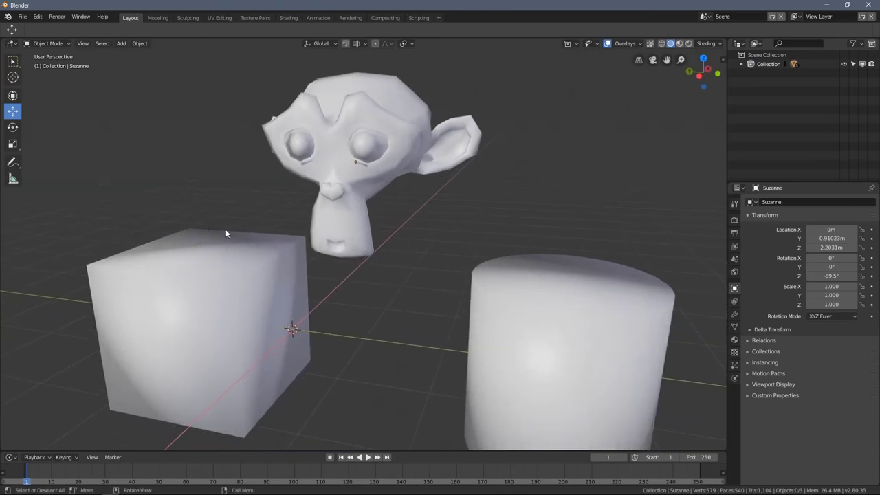
middle_drag(673, 306, 467, 271)
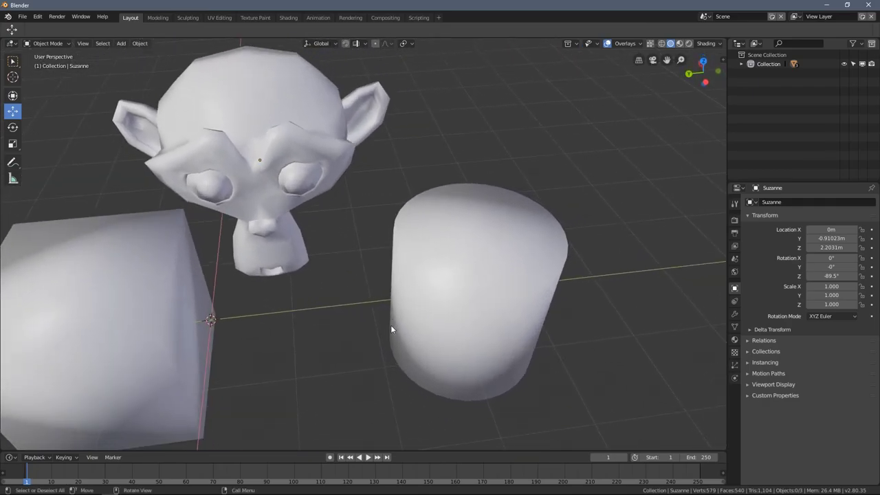
middle_drag(544, 205, 488, 212)
Select the cylinder and inspect its unselected edges and faces in Edit Mode, returning to Object Mode.
click(501, 194)
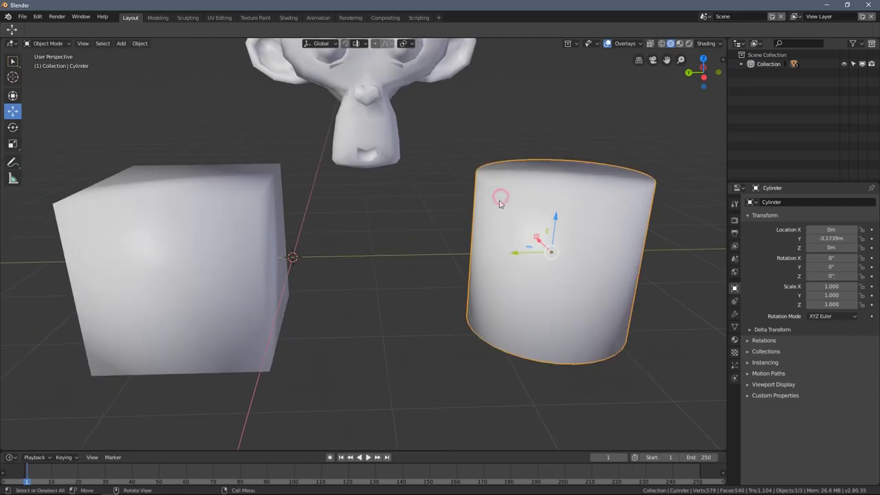
key(Tab)
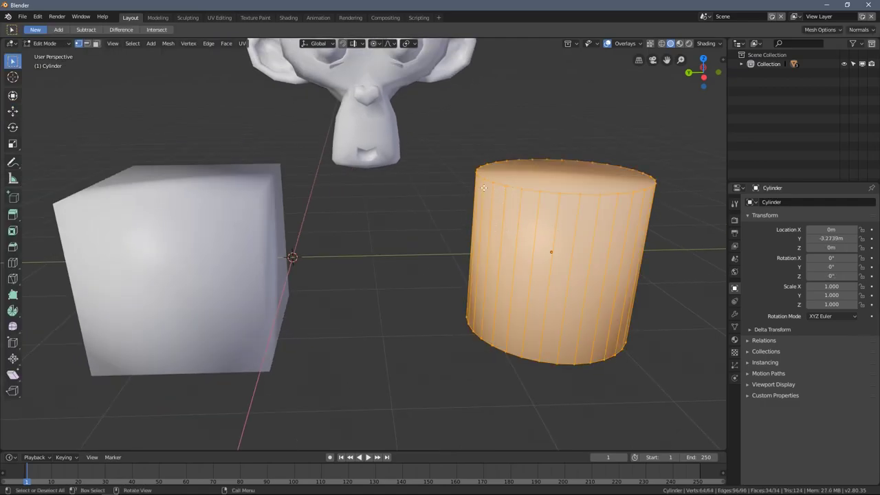
middle_drag(435, 188, 426, 229)
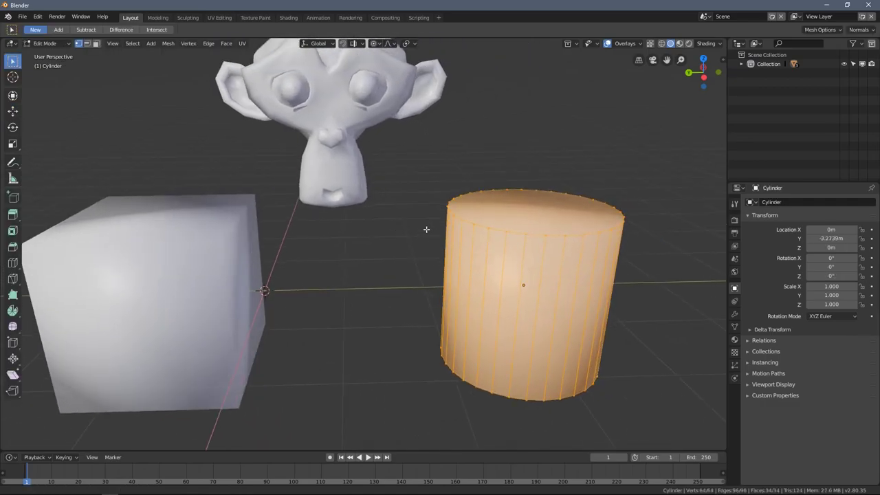
click(416, 183)
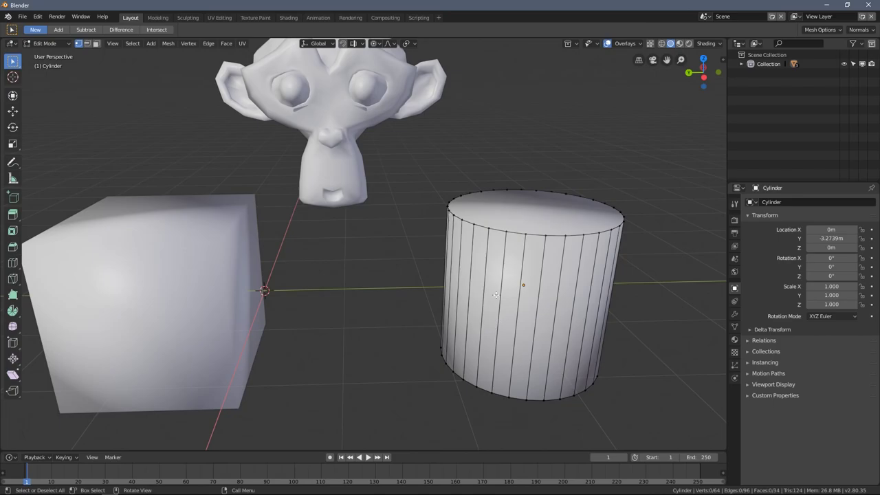
key(Tab)
Select the cube and the monkey head in turn and examine their smooth shading.
click(183, 237)
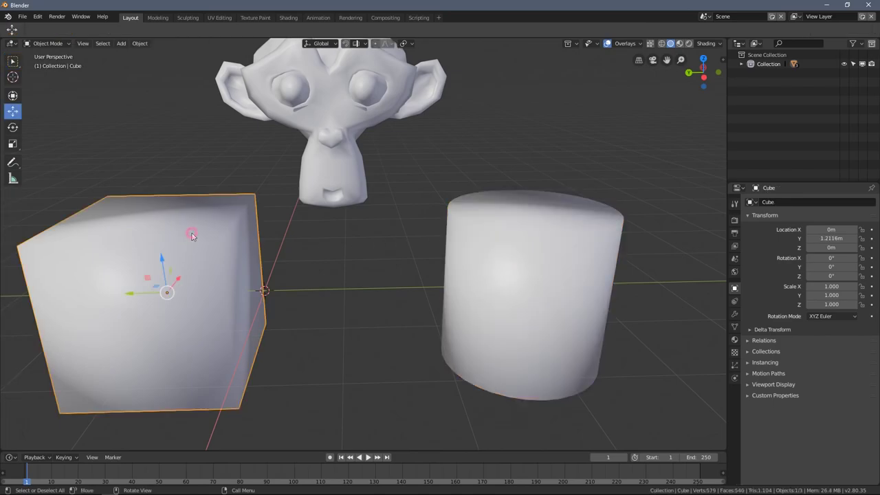
shift+middle_drag(346, 116, 384, 144)
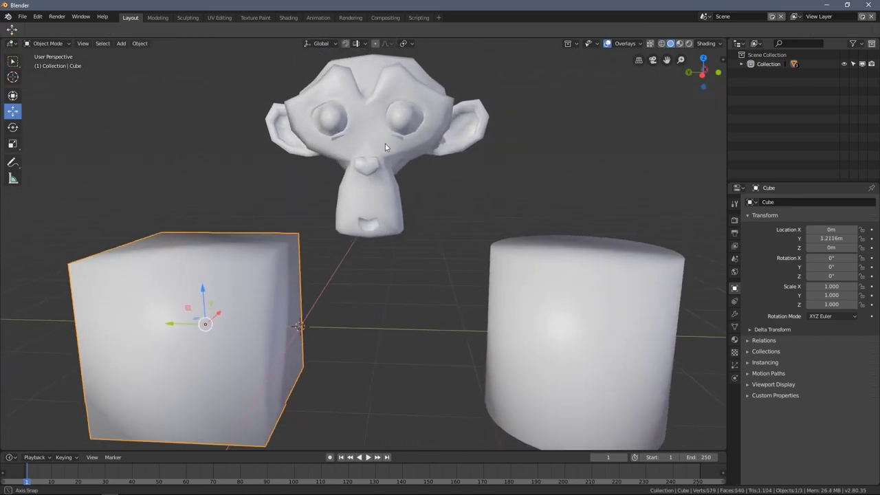
click(348, 127)
drag(336, 143, 324, 146)
middle_drag(324, 146, 115, 140)
click(259, 143)
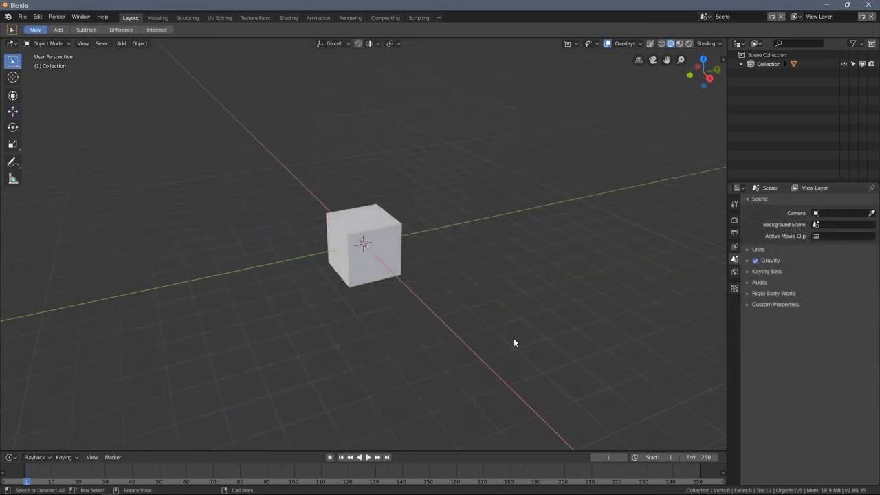
Select the cube in the new scene and move it freely to about X -1.62 m, Y -2.52 m, Z 1.79 m.
middle_drag(427, 215, 375, 204)
click(359, 199)
middle_drag(291, 199, 321, 191)
scroll(207, 180, down, 4)
key(g)
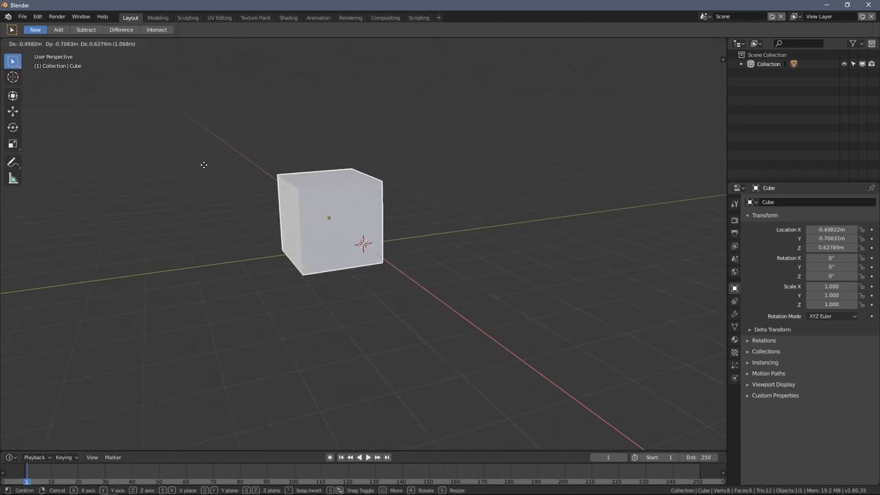
click(126, 122)
shift+middle_drag(126, 122, 307, 205)
scroll(247, 162, up, 2)
scroll(296, 202, up, 1)
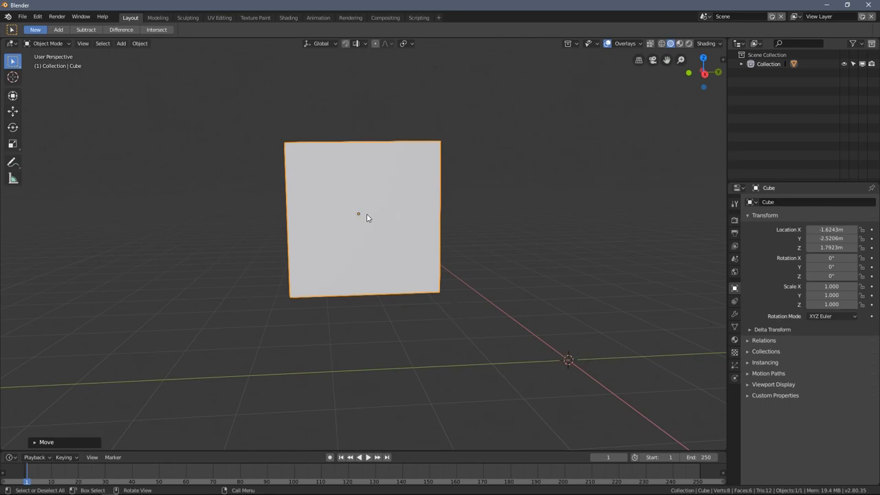
Rotate the cube freely around its origin with trackball rotation, and clear its rotation.
click(492, 192)
middle_drag(493, 192, 373, 192)
click(373, 192)
key(r)
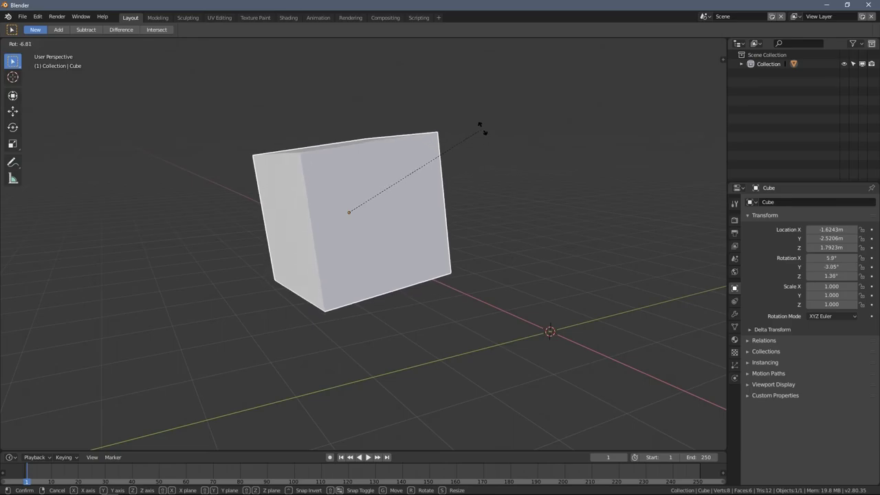
key(r)
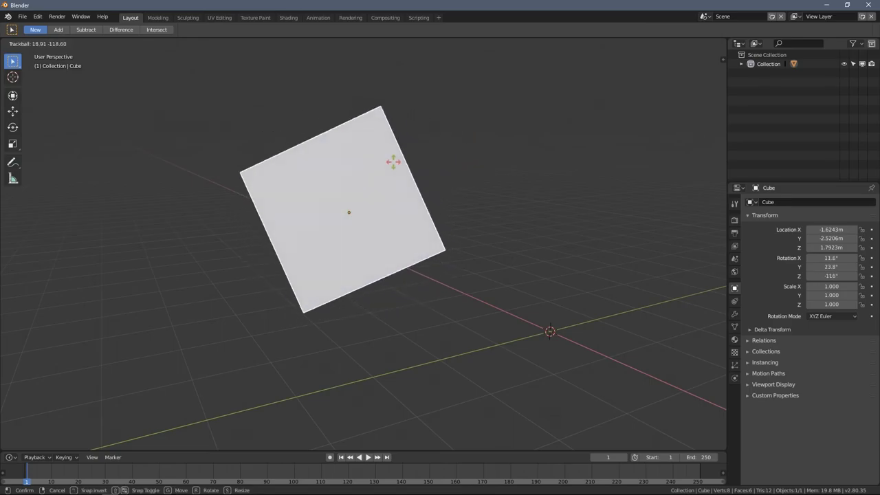
click(482, 155)
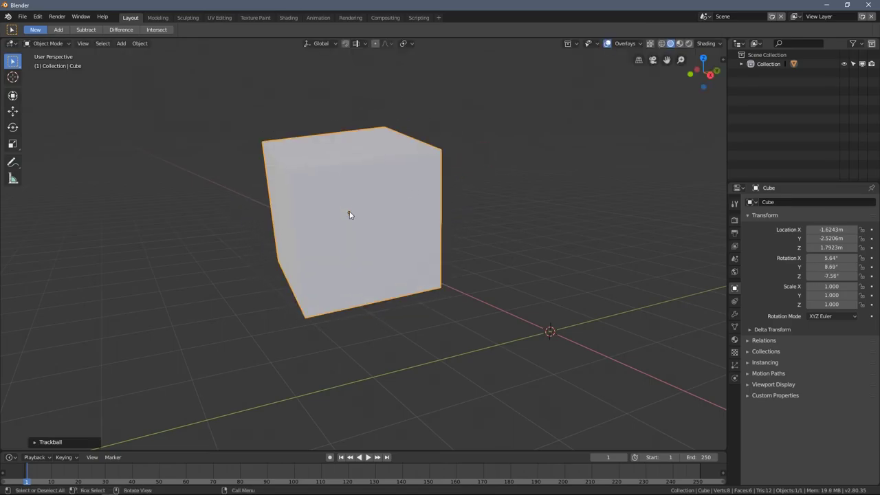
key(alt+r)
middle_drag(398, 209, 344, 222)
Add a second cube mesh and scale it up uniformly to about 2.414.
key(shift+a)
mouse_move(490, 222)
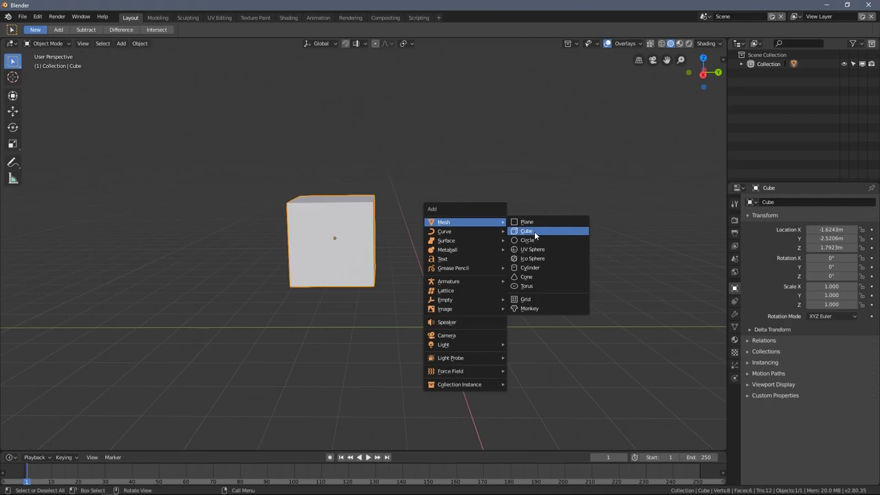
click(523, 232)
key(s)
click(674, 377)
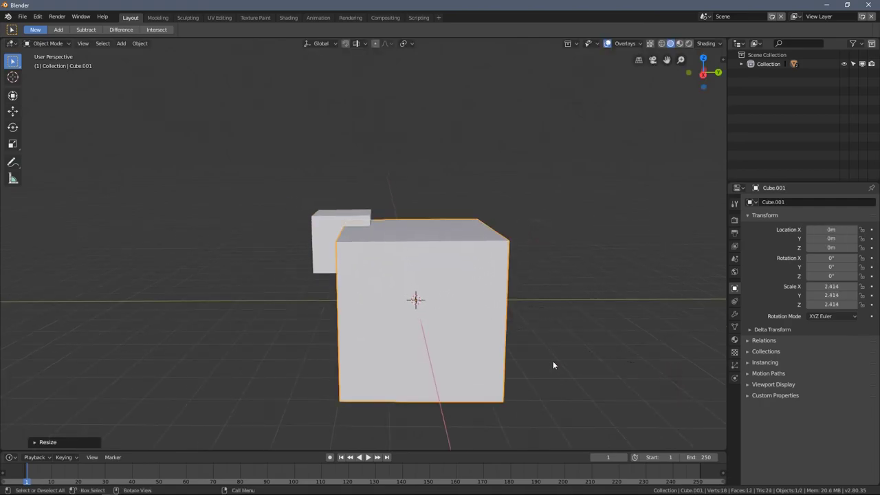
Move the larger cube away from the smaller one to about X -0.63 m, Y 4.78 m, Z 2.52 m.
key(g)
click(581, 249)
middle_drag(581, 249, 424, 270)
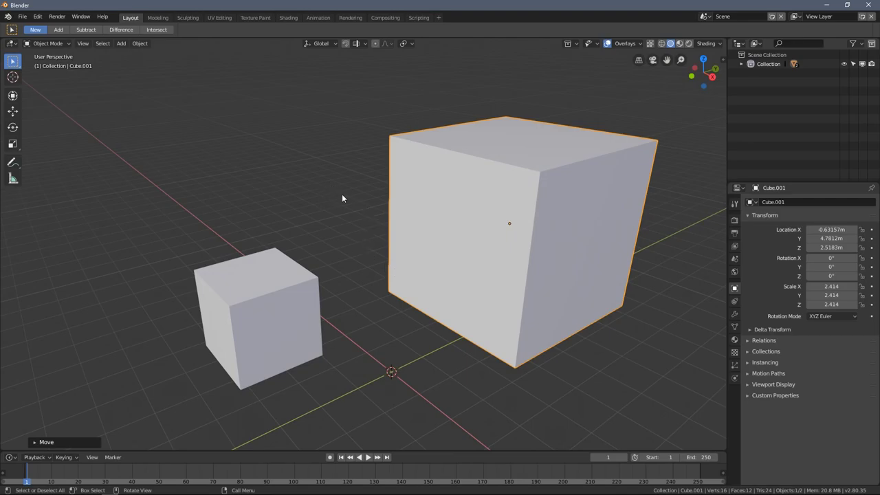
click(450, 232)
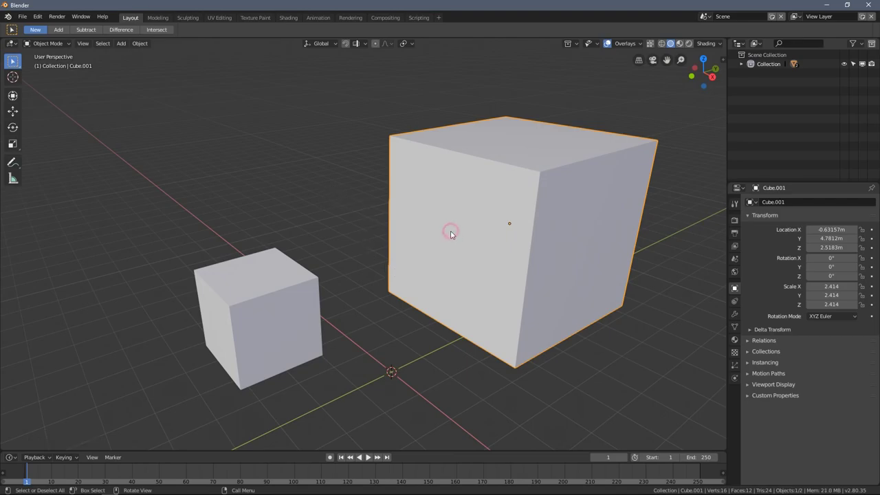
Place the 3D cursor on the surface of the smaller cube and move it onto a side face of the larger cube.
click(13, 78)
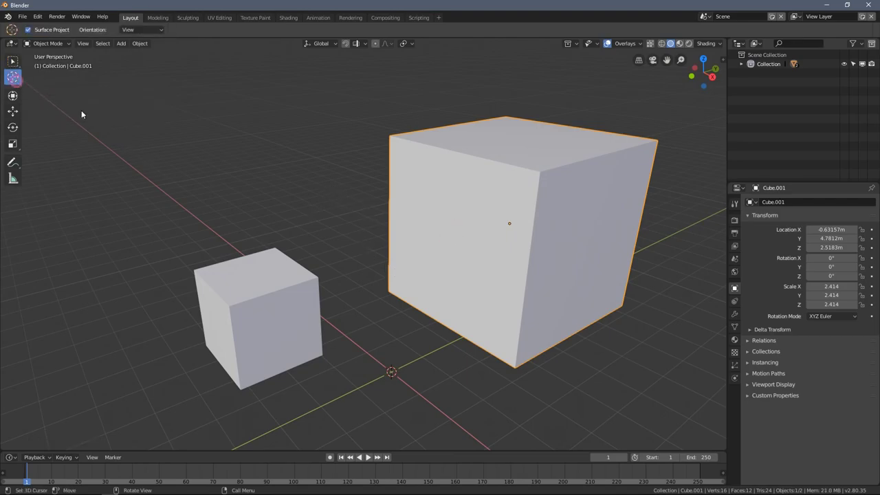
middle_drag(458, 232, 323, 249)
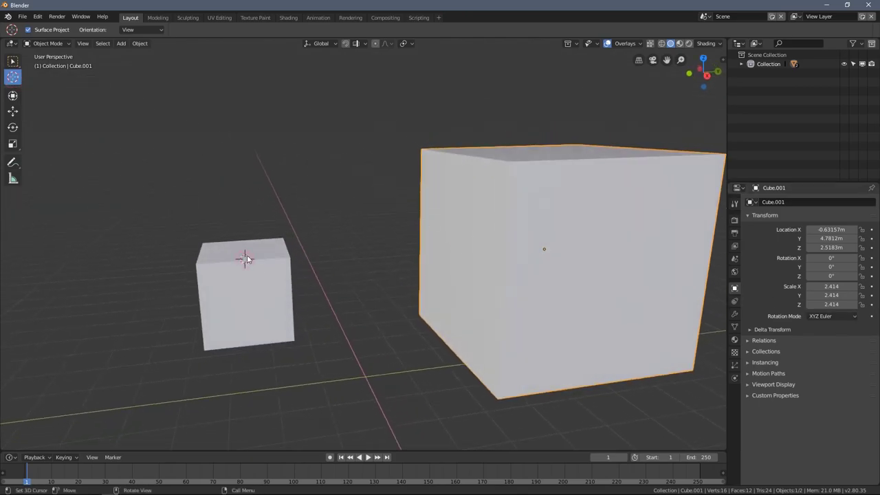
middle_drag(503, 250, 499, 251)
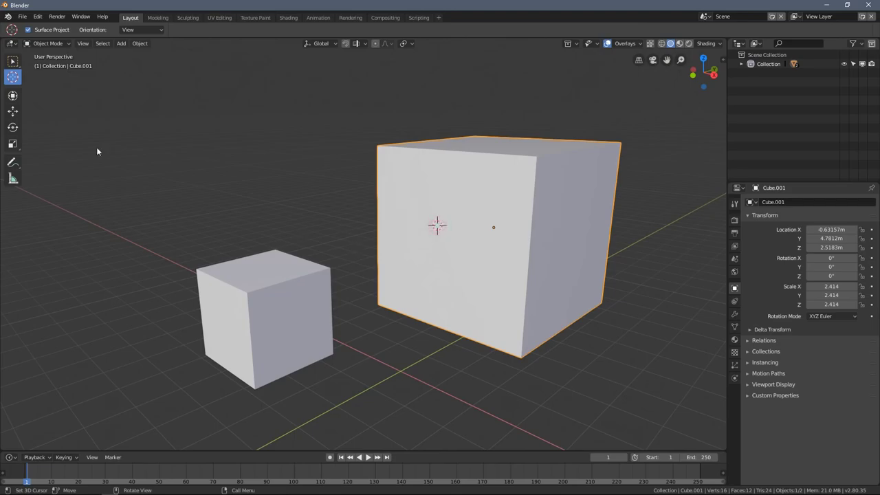
Return to the Select Box tool and select the smaller cube.
click(12, 61)
click(265, 271)
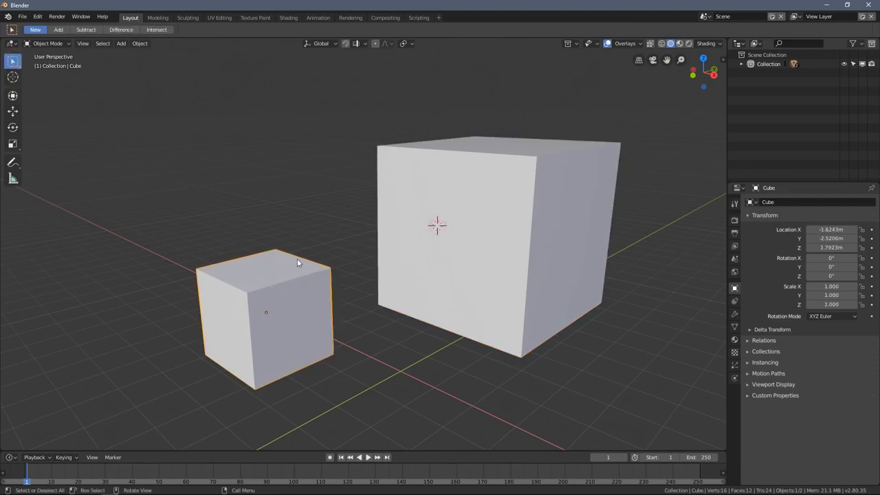
Snap the smaller cube's position to the 3D cursor on the larger cube's side face using Selection to Cursor.
middle_drag(300, 261, 271, 257)
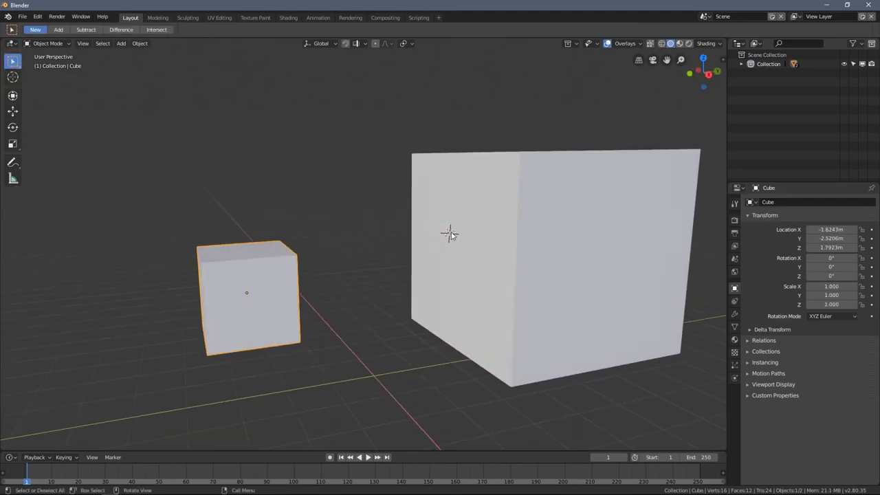
middle_drag(259, 266, 241, 227)
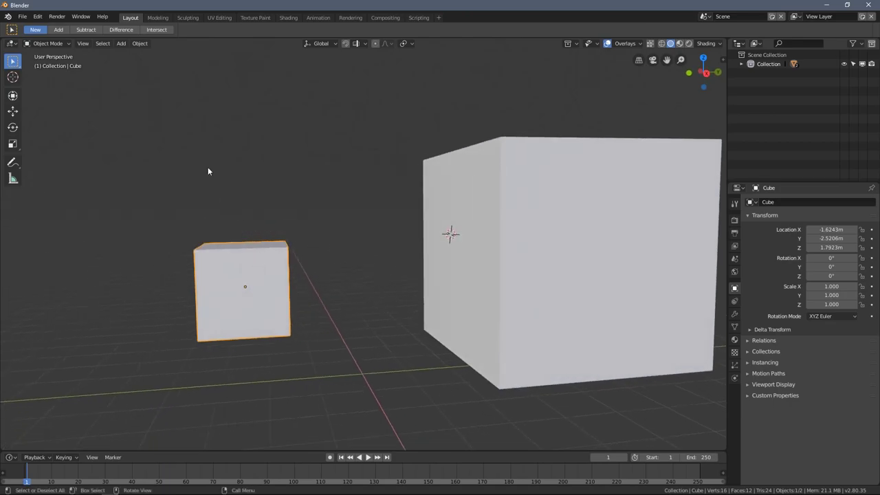
right_click(162, 185)
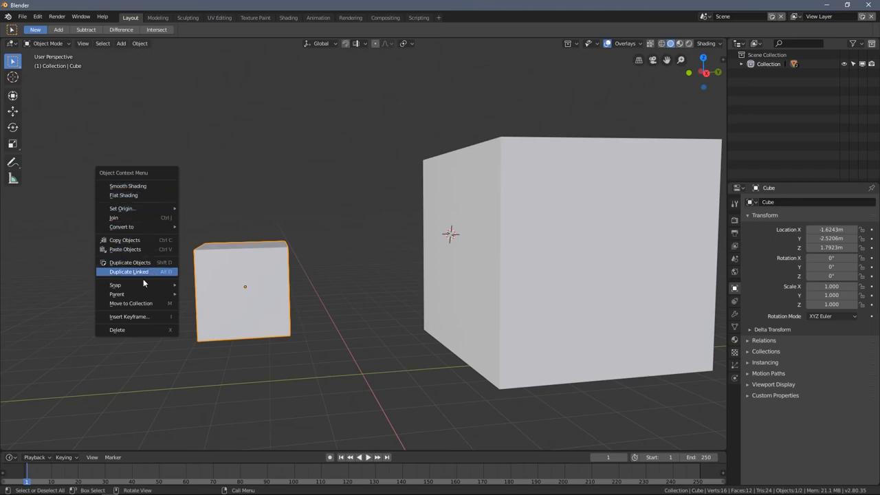
mouse_move(134, 284)
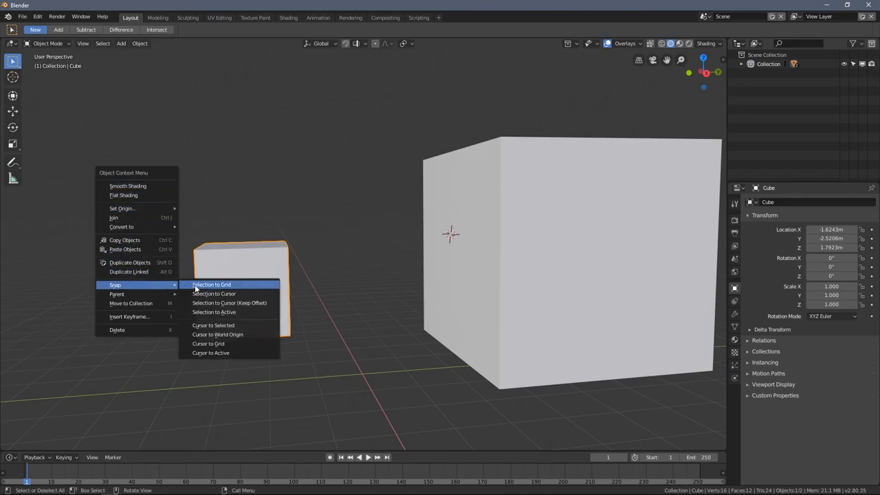
click(246, 294)
key(KP_Decimal)
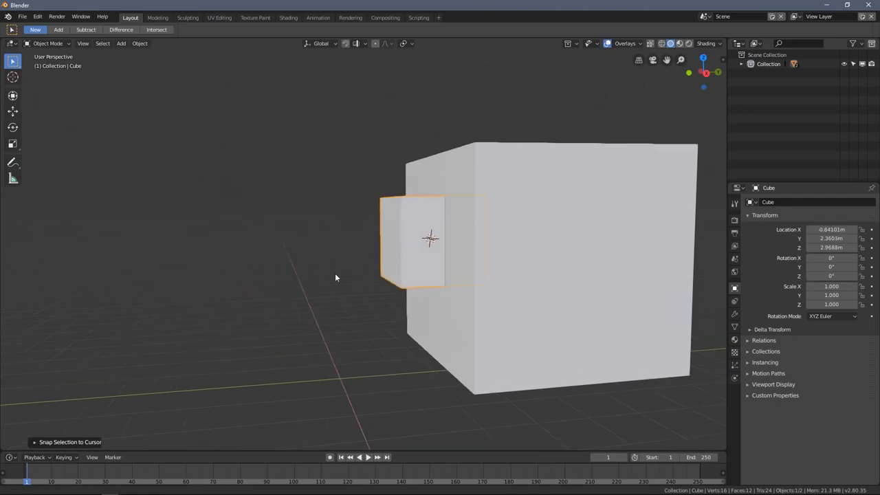
click(255, 186)
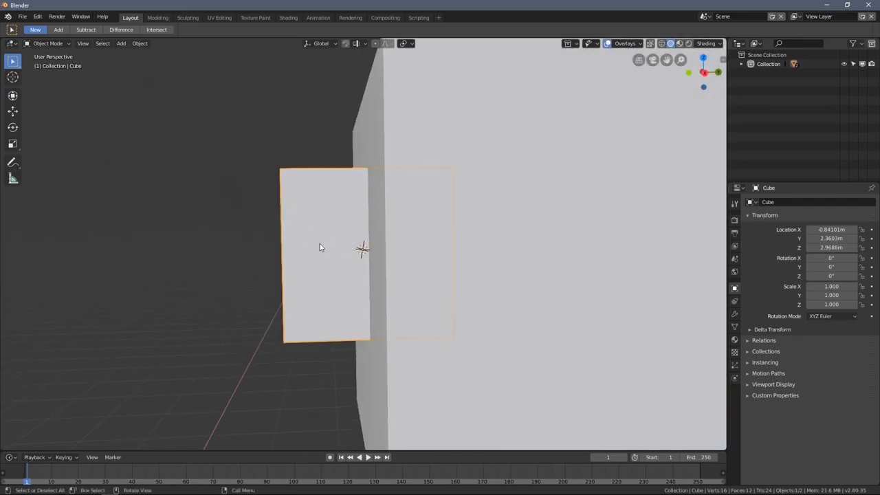
Move the smaller cube off the 3D cursor to about X -0.92 m, Y 1.48 m, Z 3.26 m.
key(g)
click(245, 223)
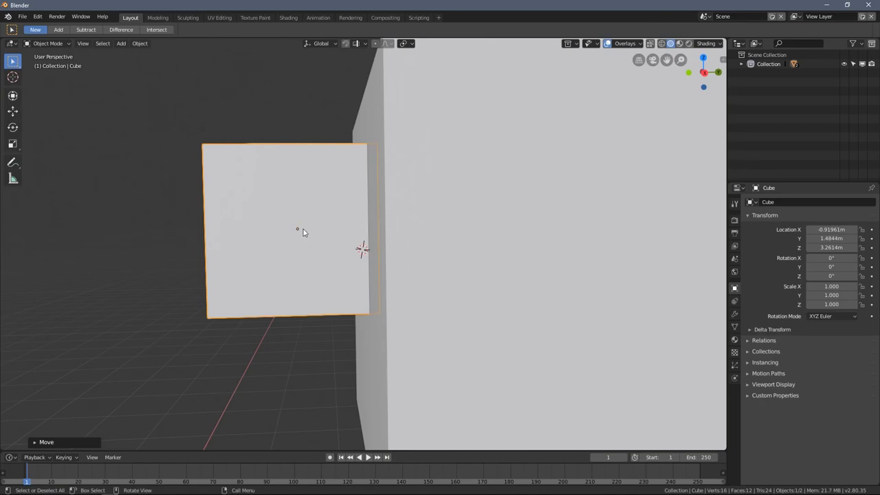
right_click(62, 220)
mouse_move(64, 203)
middle_drag(297, 232, 357, 252)
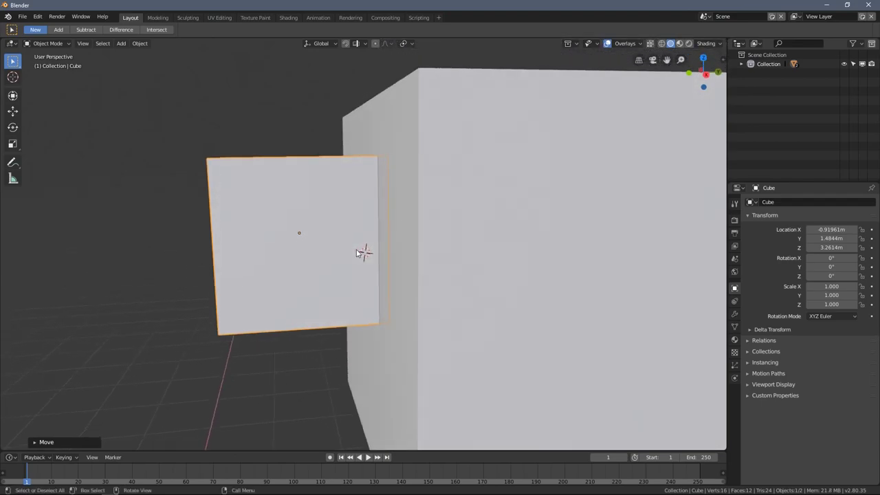
Snap the displaced smaller cube back onto the 3D cursor with Selection to Cursor.
right_click(124, 231)
mouse_move(124, 229)
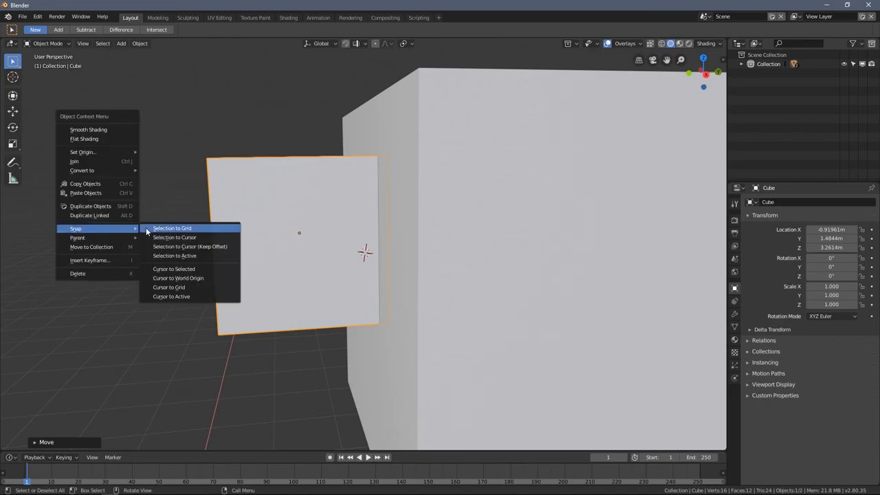
click(195, 238)
middle_drag(195, 238, 279, 240)
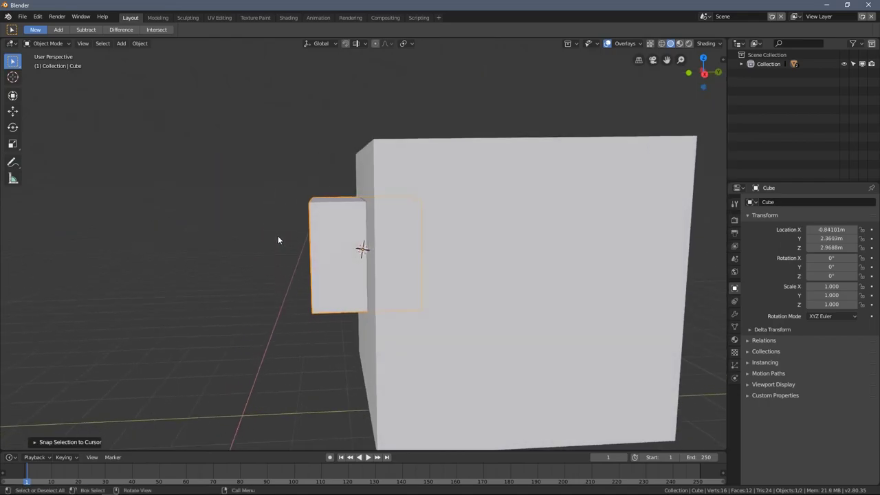
Move the smaller cube well away from the larger cube to about X -1.03 m, Y -1.72 m, Z 2.71 m.
click(278, 246)
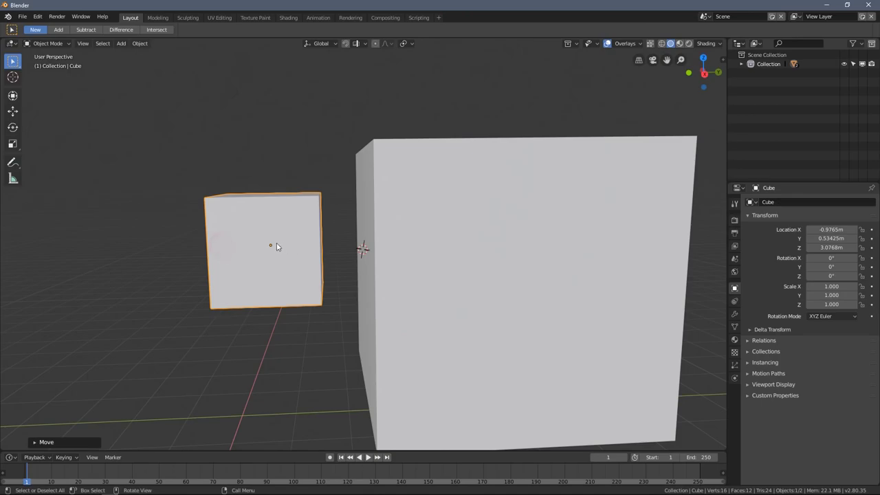
middle_drag(272, 248, 323, 227)
scroll(323, 227, down, 2)
shift+middle_drag(292, 255, 343, 246)
key(g)
click(278, 255)
scroll(343, 245, up, 3)
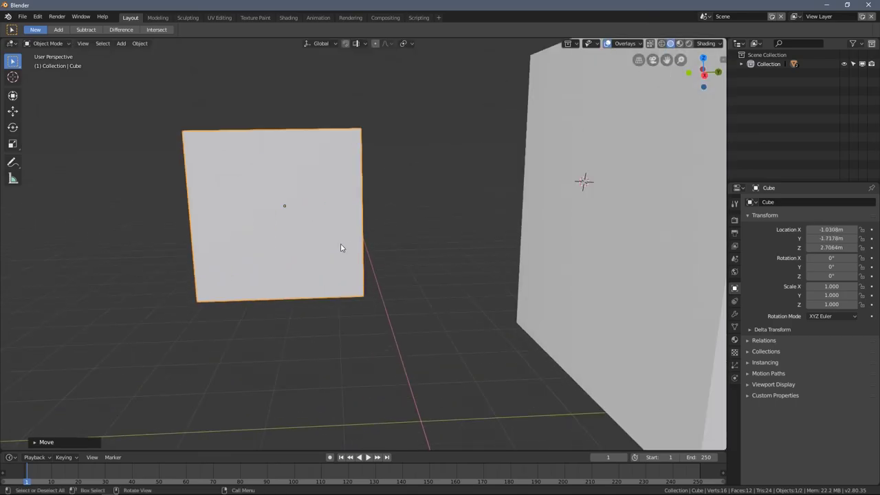
Put the smaller cube in Edit Mode and enable X-ray display in the viewport.
key(Tab)
middle_drag(306, 222, 412, 248)
key(Tab)
key(Tab)
click(649, 43)
key(ctrl+shift+Tab)
middle_drag(438, 132, 413, 123)
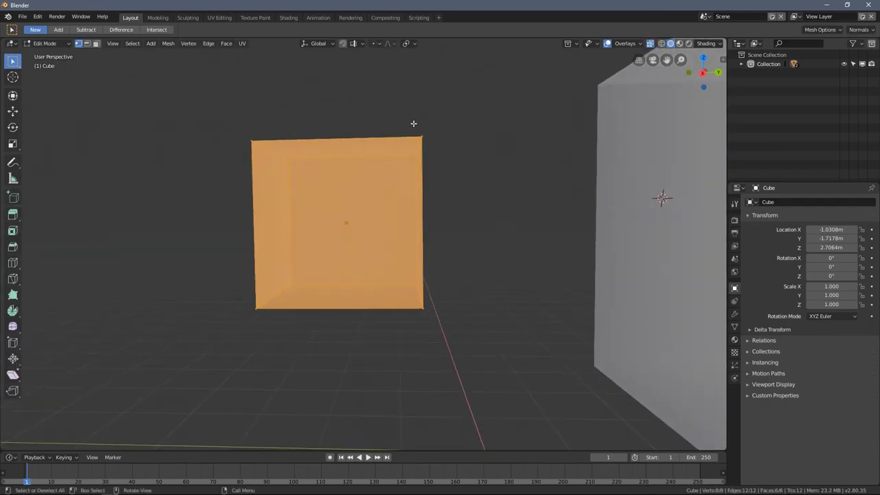
Move the smaller cube's whole mesh away from its origin in Edit Mode and return to Object Mode.
key(g)
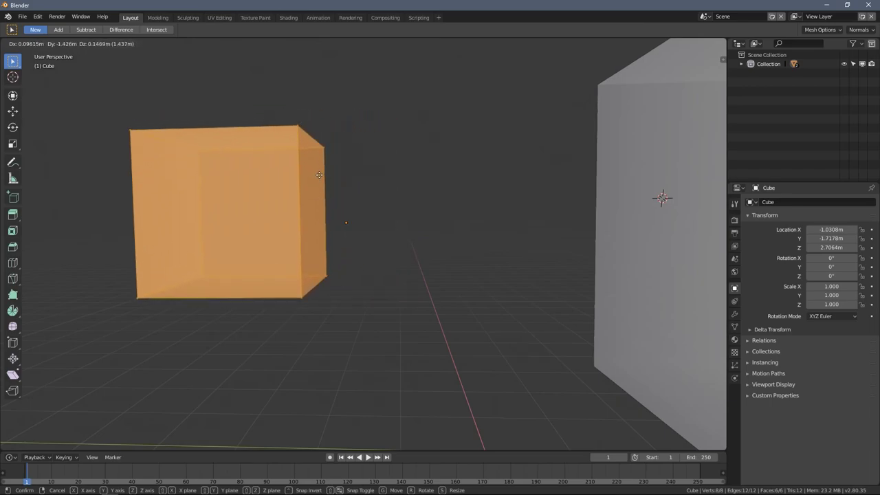
click(329, 188)
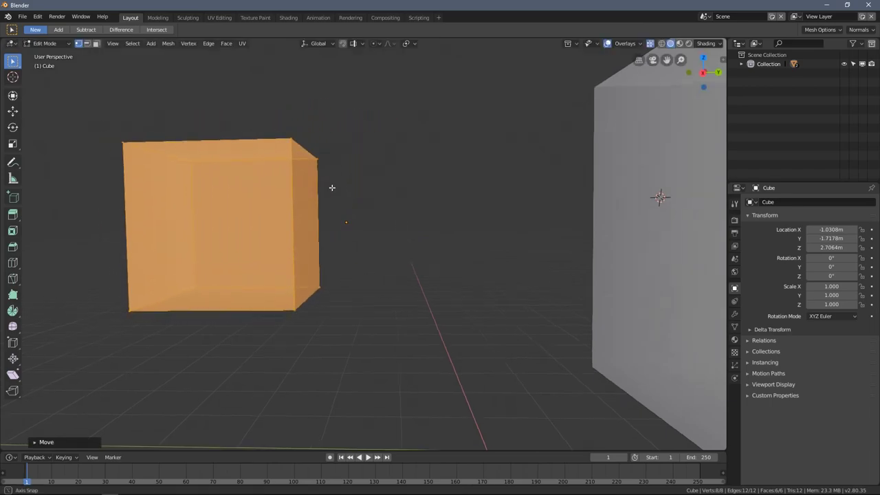
middle_drag(330, 188, 340, 188)
key(g)
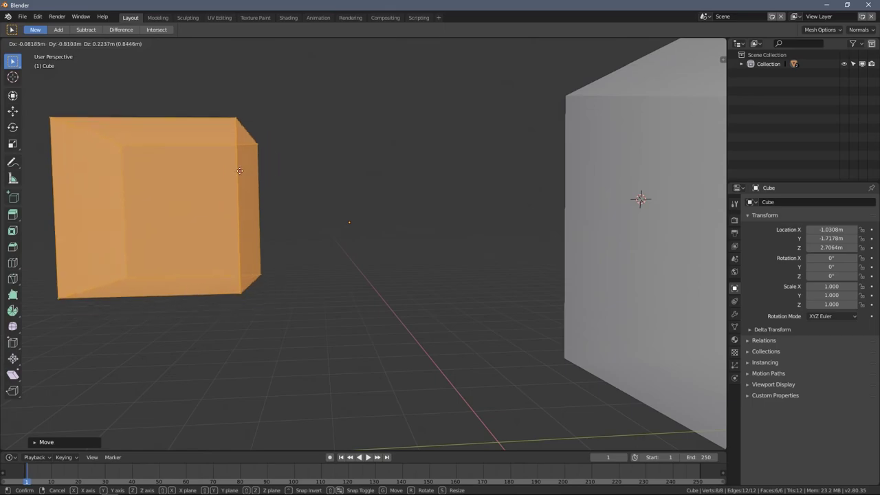
click(267, 189)
mouse_move(345, 235)
middle_down()
mouse_move(350, 273)
mouse_move(356, 243)
mouse_move(342, 254)
mouse_move(351, 238)
mouse_move(323, 226)
mouse_move(343, 226)
middle_up()
key(Tab)
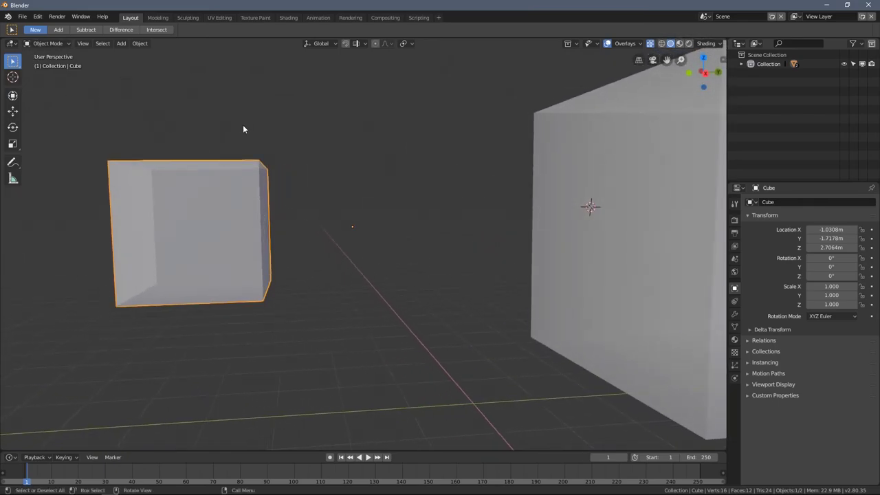
Try rotating the smaller cube freely around its offset origin two times, cancelling each rotation.
key(r)
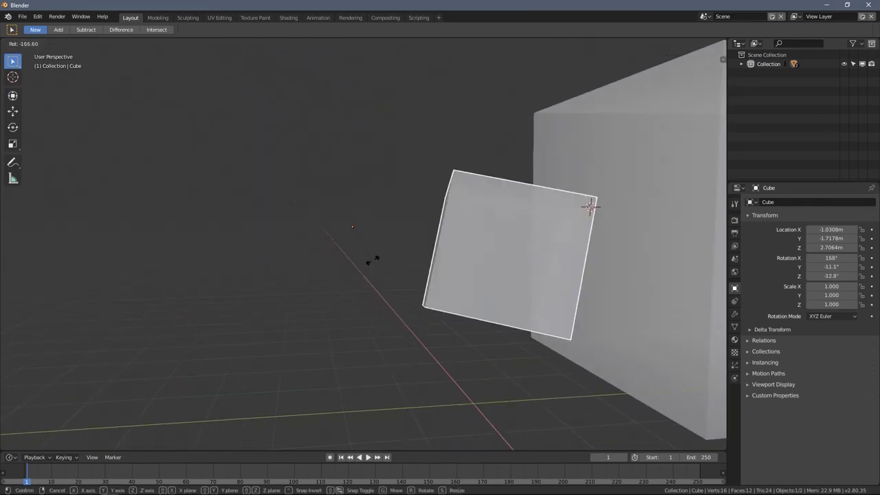
key(Escape)
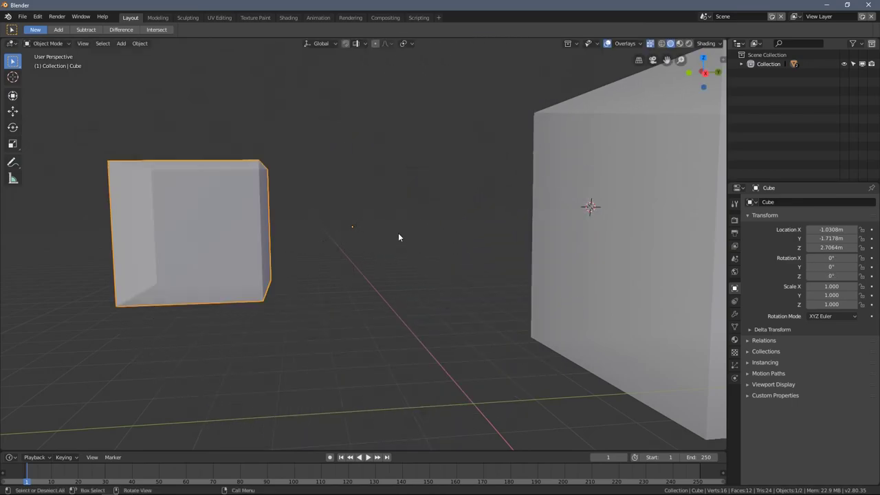
key(r)
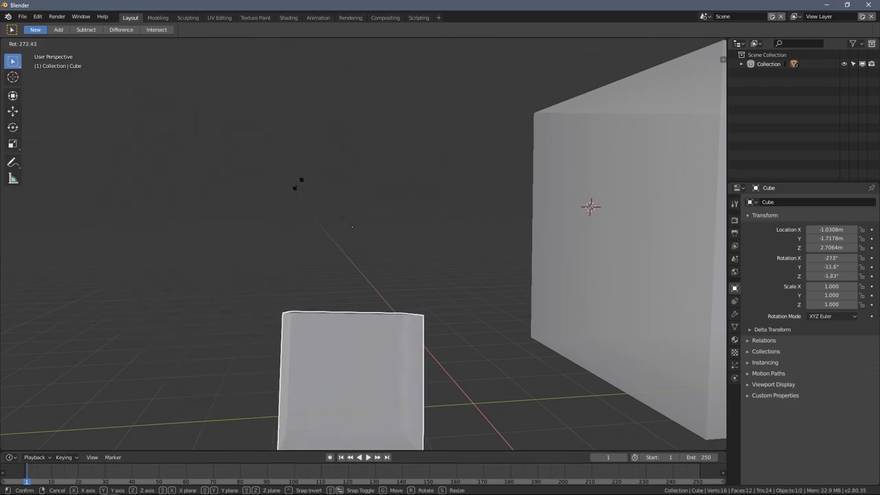
key(Escape)
middle_drag(299, 145, 287, 208)
Shift the smaller cube's mesh even farther from its origin in Edit Mode, ending back in Object Mode.
key(Tab)
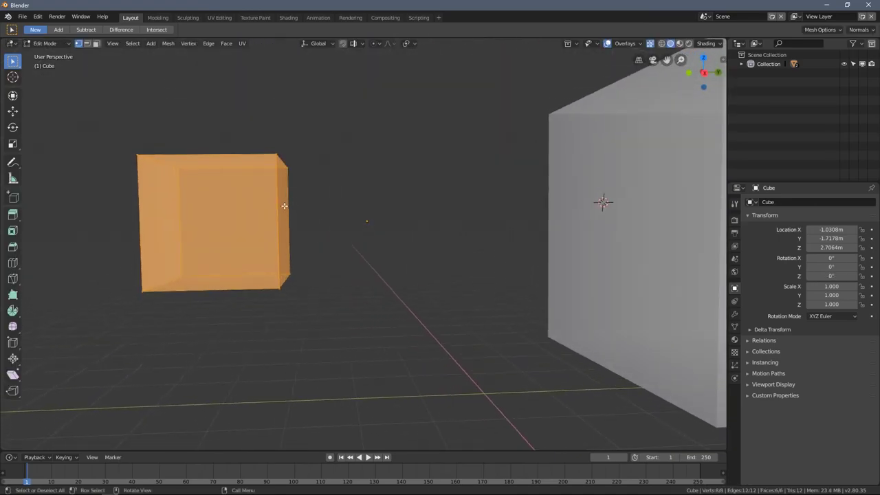
key(g)
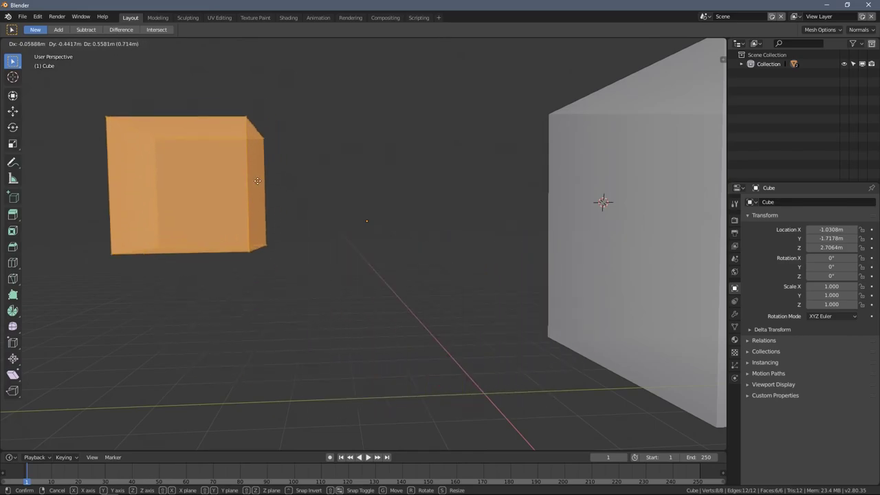
click(150, 199)
scroll(204, 200, down, 5)
middle_drag(230, 205, 236, 217)
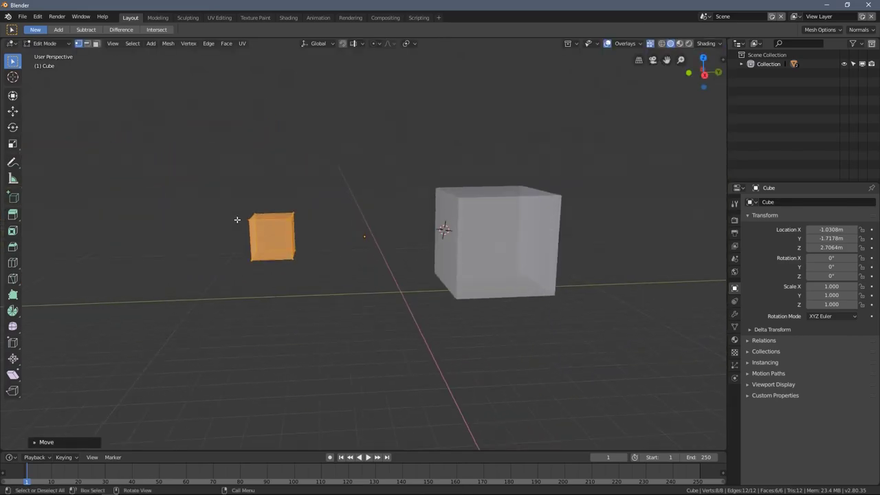
key(g)
click(122, 212)
key(Tab)
Try a free rotation of the smaller cube around its distant origin and cancel it.
key(r)
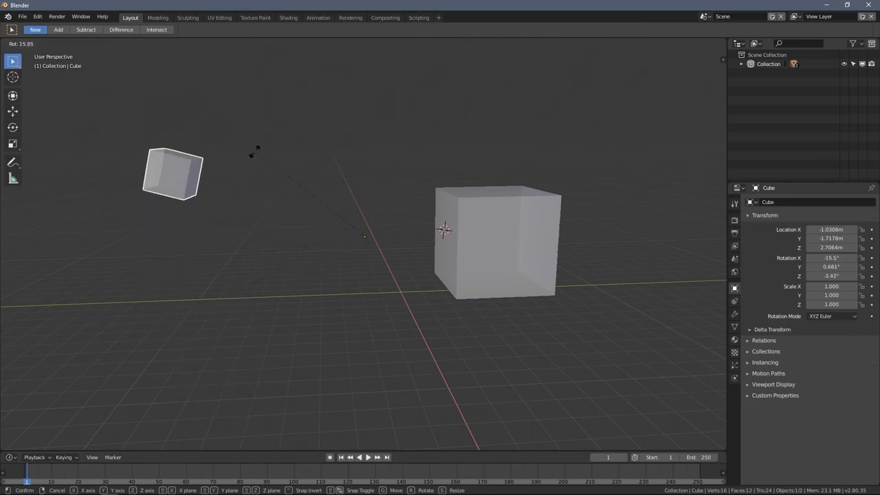
right_click(253, 151)
scroll(228, 174, up, 3)
key(Tab)
scroll(222, 183, down, 2)
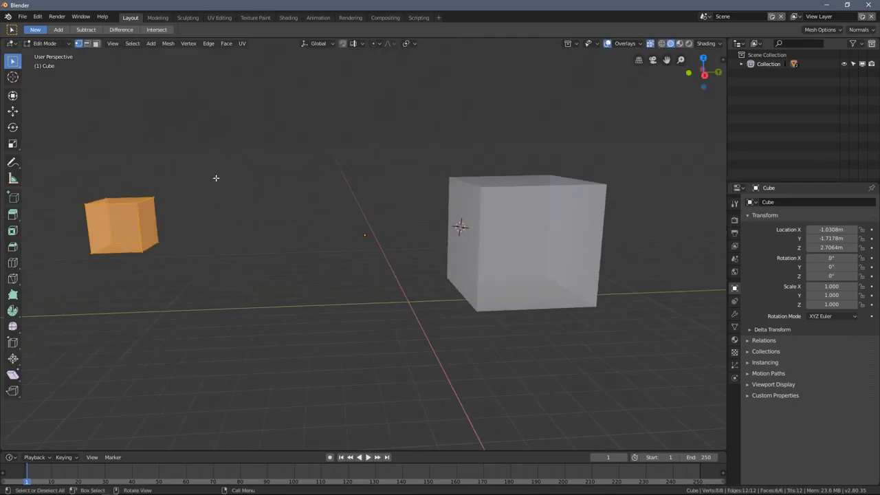
key(Tab)
Try rotating the smaller cube about the global Z axis through its distant origin, cancelling both attempts.
middle_drag(220, 168, 253, 244)
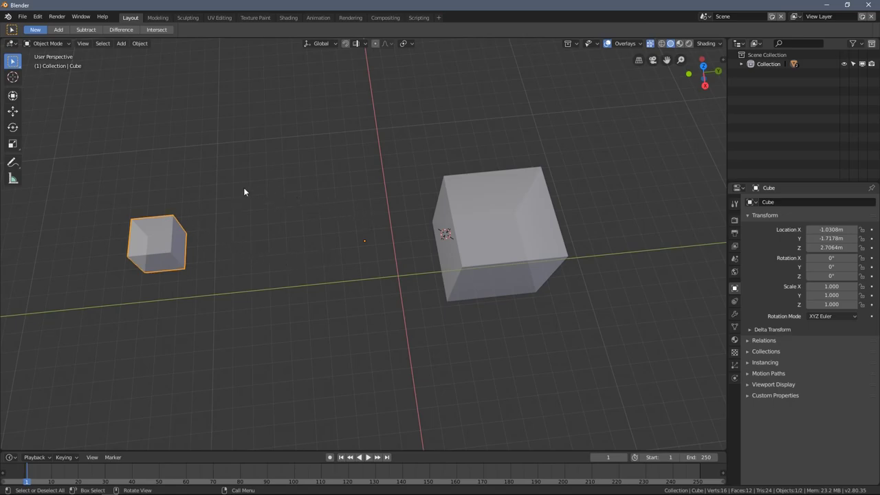
middle_drag(190, 215, 204, 201)
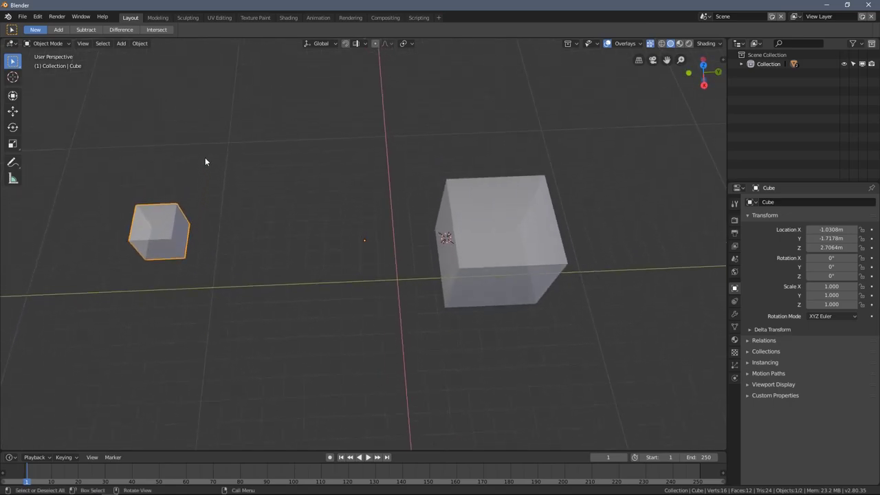
key(r)
key(z)
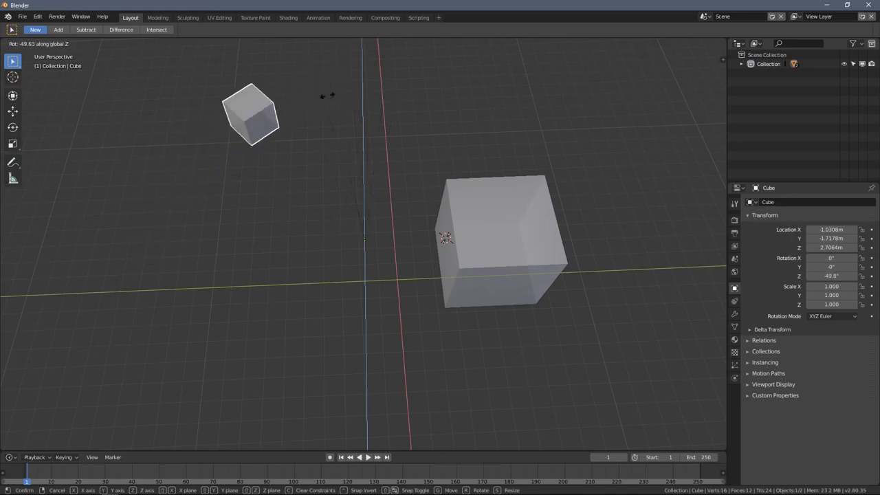
right_click(183, 206)
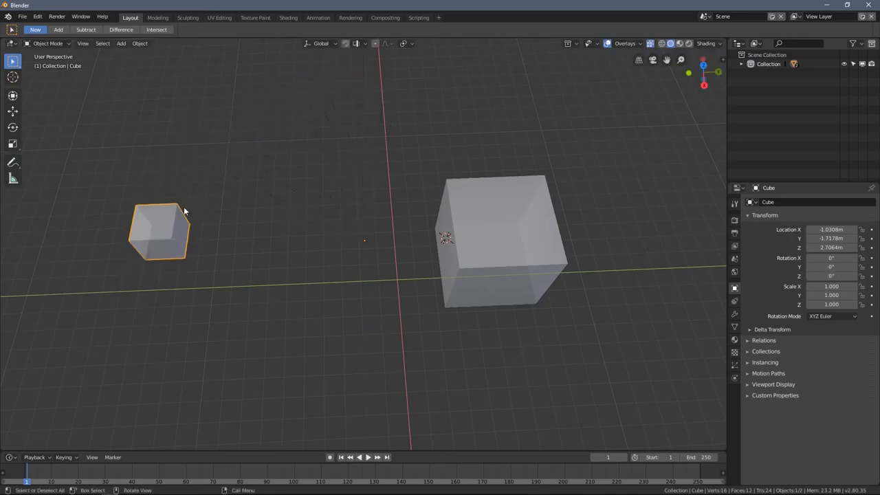
key(r)
key(z)
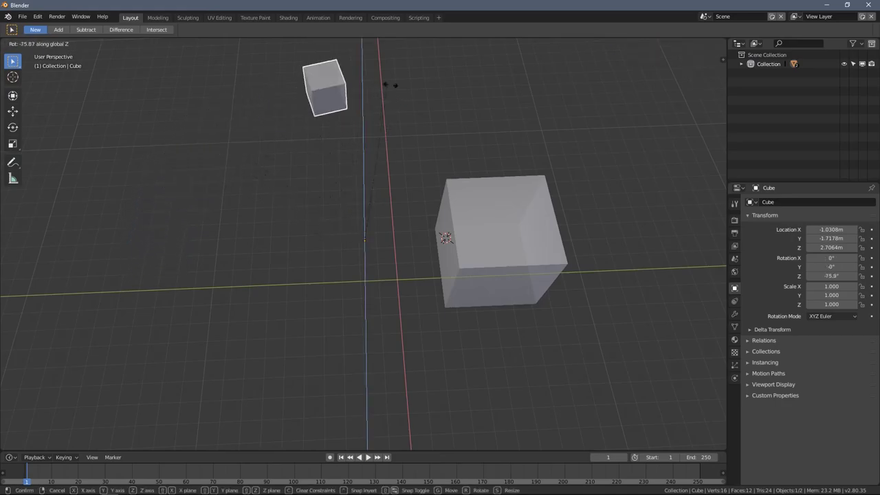
right_click(188, 189)
middle_drag(188, 189, 210, 209)
key(Tab)
key(Tab)
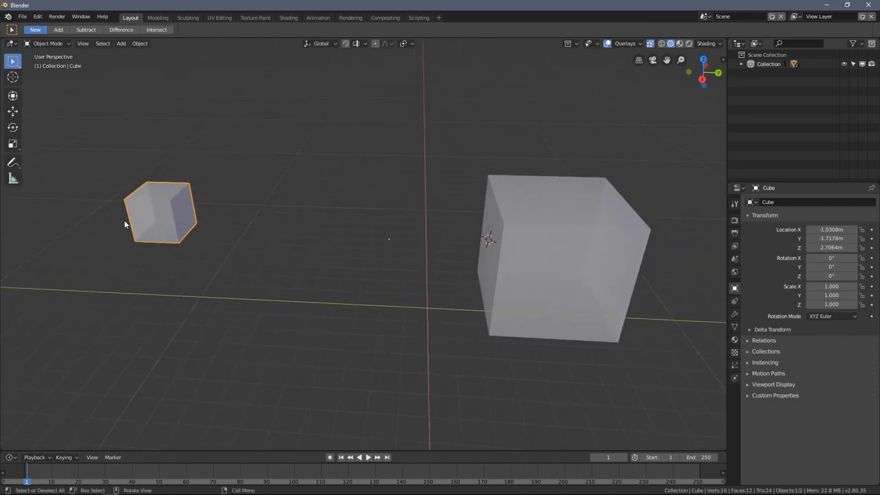
Move the smaller cube's mesh back around its origin in Edit Mode, adjusting it from two viewing directions.
key(Tab)
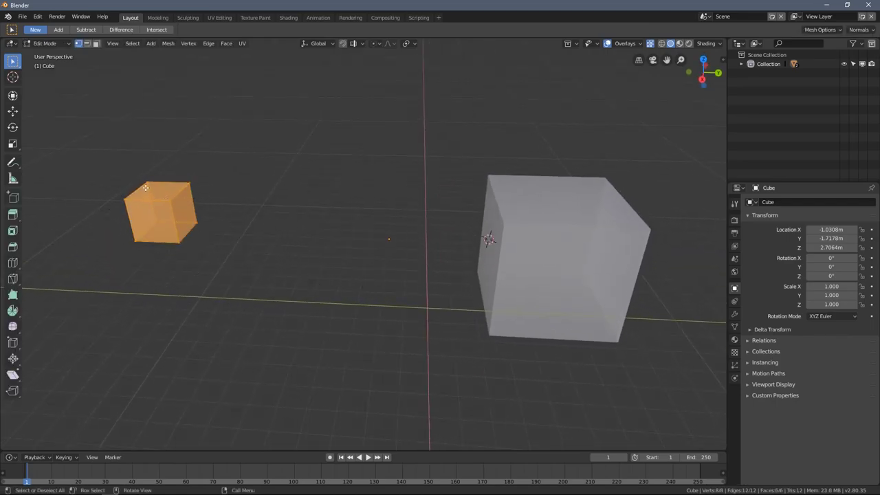
key(g)
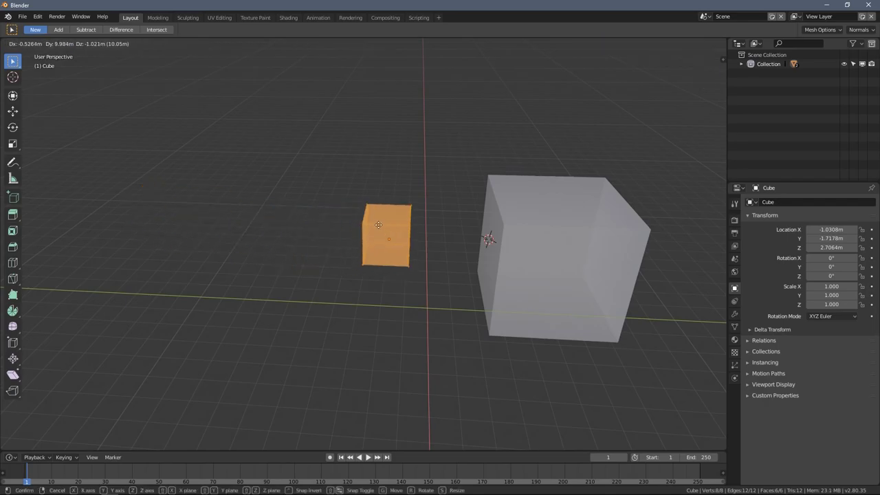
click(391, 237)
middle_drag(391, 237, 316, 263)
scroll(405, 245, up, 1)
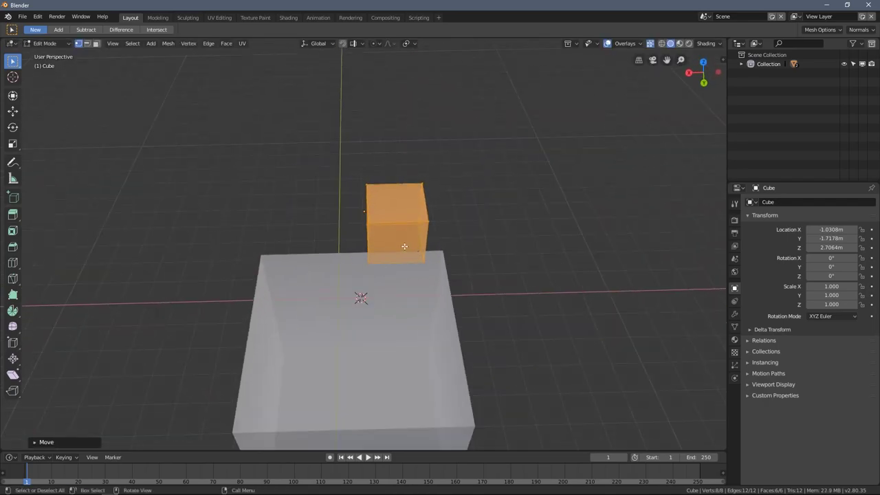
key(g)
click(372, 235)
middle_drag(354, 236, 302, 165)
Return to Object Mode and move the smaller cube to about X -1.31 m, Y -4.44 m, Z 3.64 m.
key(Tab)
key(g)
click(205, 149)
middle_drag(204, 149, 146, 81)
Set the smaller cube's origin to its geometry and orbit around the cube.
click(140, 44)
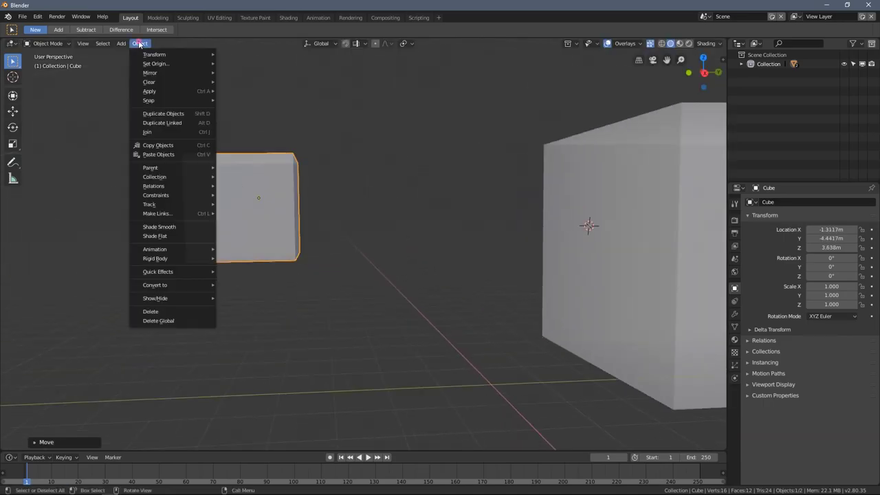
mouse_move(154, 63)
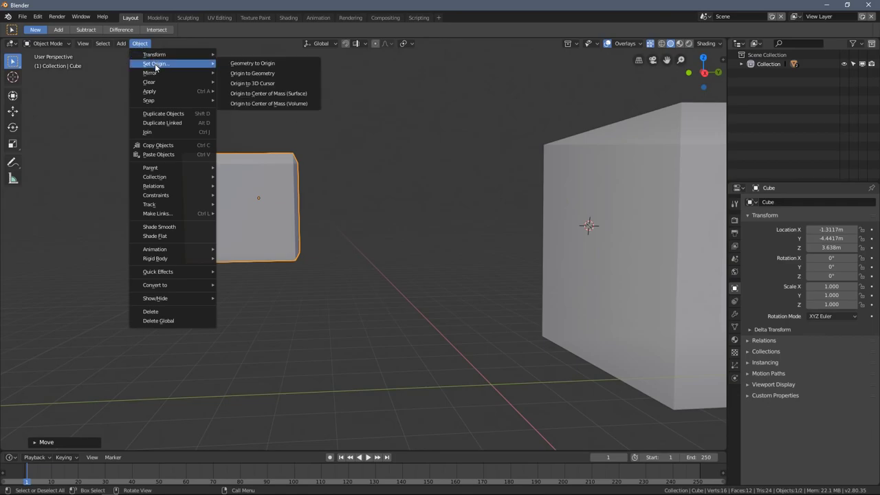
click(282, 76)
shift+middle_drag(277, 107, 342, 117)
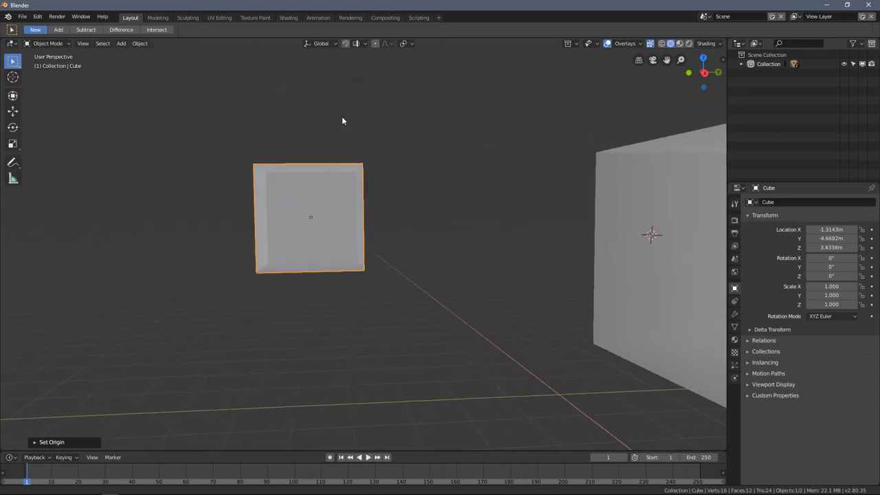
middle_drag(311, 220, 341, 210)
middle_drag(310, 158, 360, 262)
Stretch the smaller cube into a long block by moving one side face outward in Edit Mode, and test-rotate it in Object Mode.
key(Tab)
middle_drag(376, 201, 400, 218)
click(365, 215)
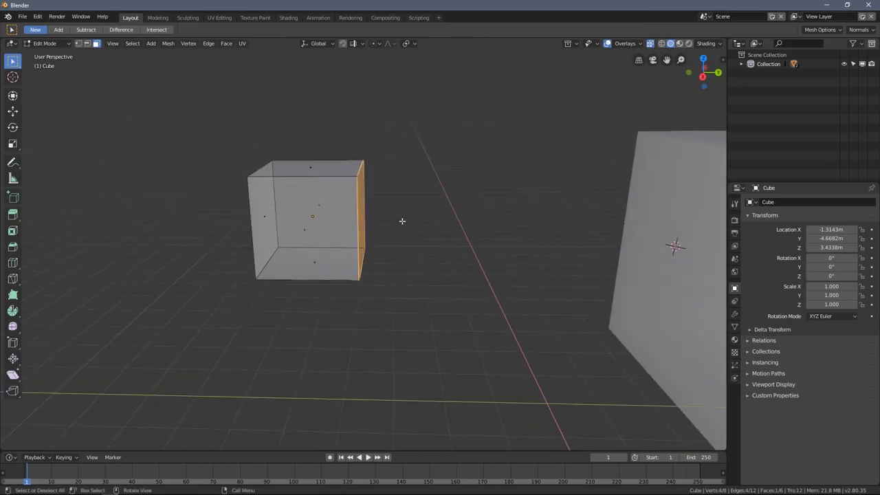
key(g)
click(533, 217)
key(Tab)
middle_drag(465, 251, 522, 201)
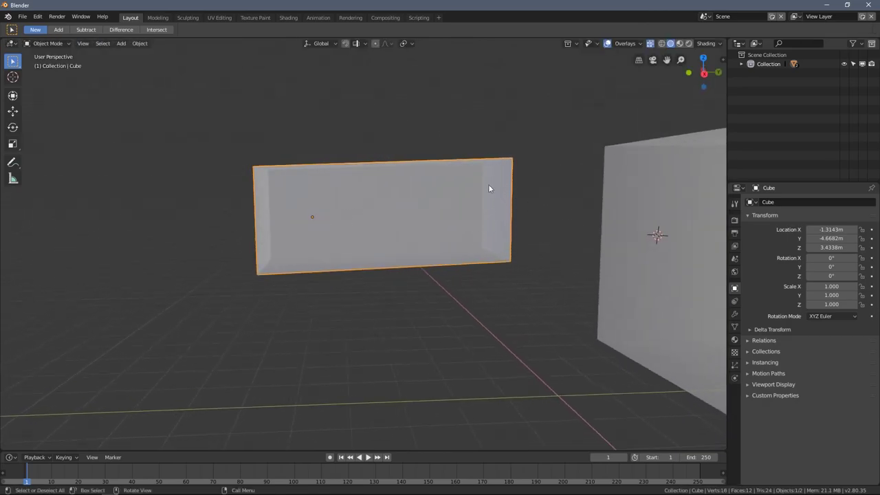
key(r)
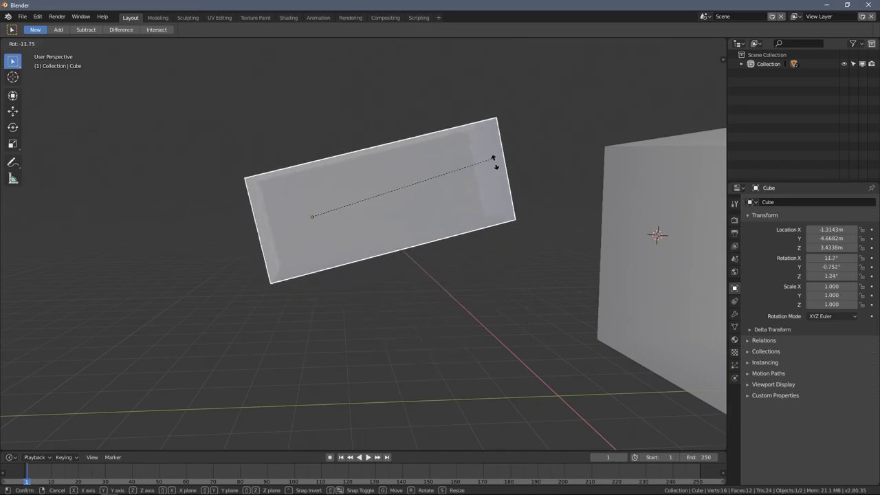
key(Escape)
Recentre the stretched block's origin using Origin to Geometry.
click(140, 43)
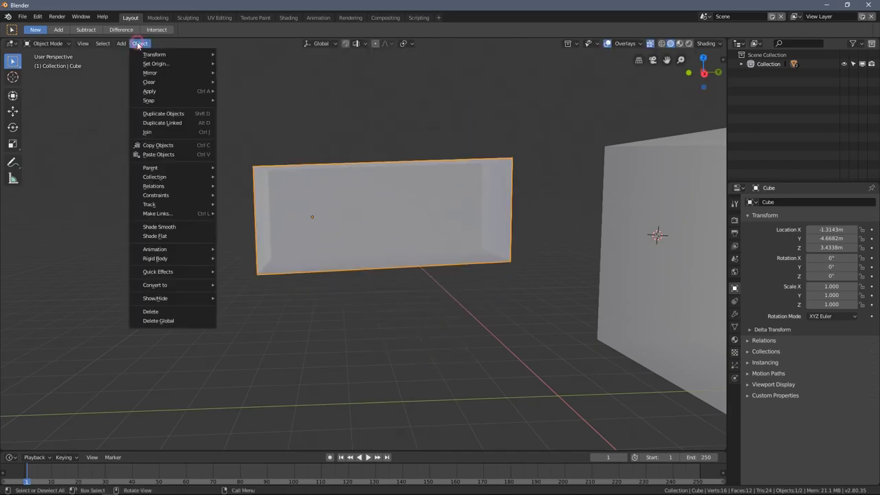
click(263, 74)
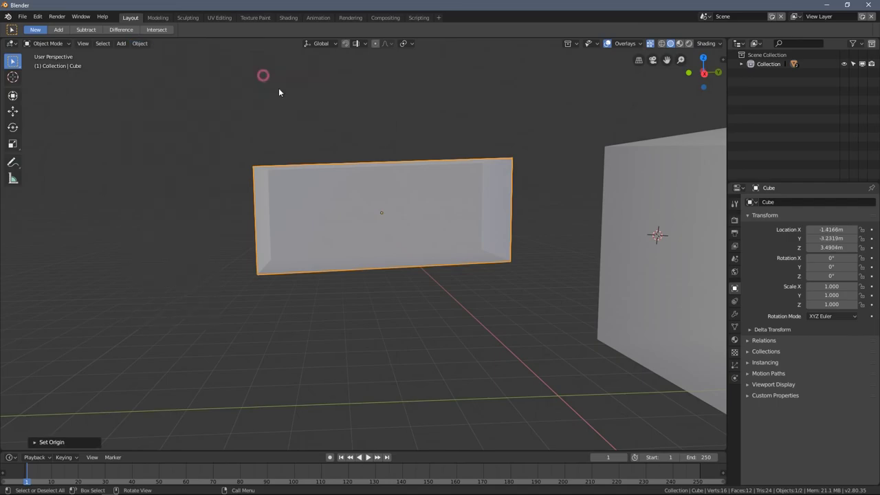
middle_drag(401, 220, 337, 198)
Move one long upper edge of the block outward and upward in Edit Mode to form a wedge, and return to Object Mode.
key(ctrl+KP_1)
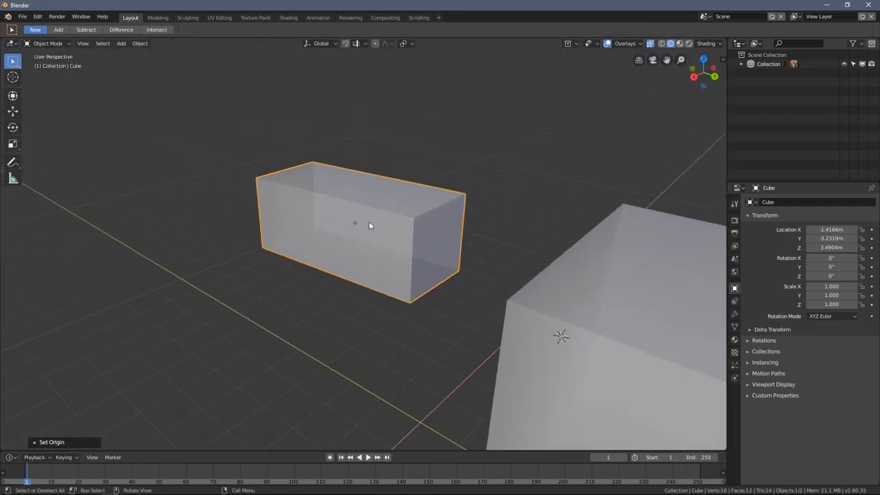
key(Tab)
click(334, 198)
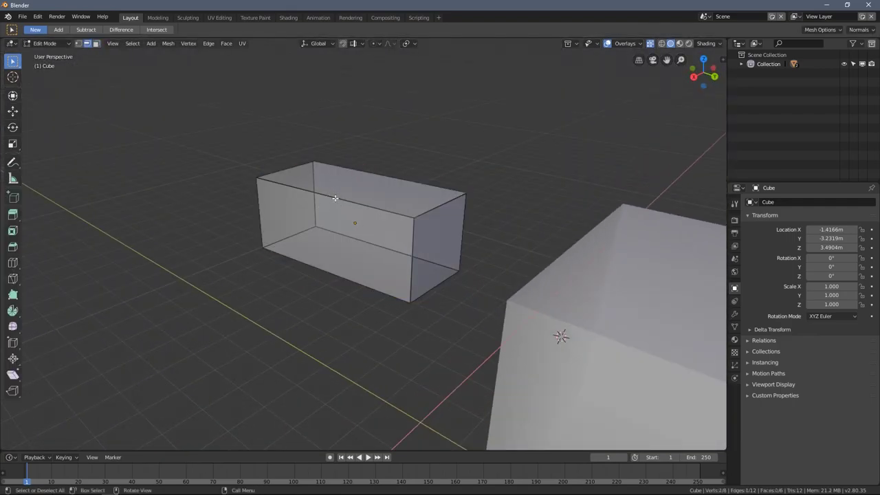
middle_drag(330, 204, 414, 208)
key(g)
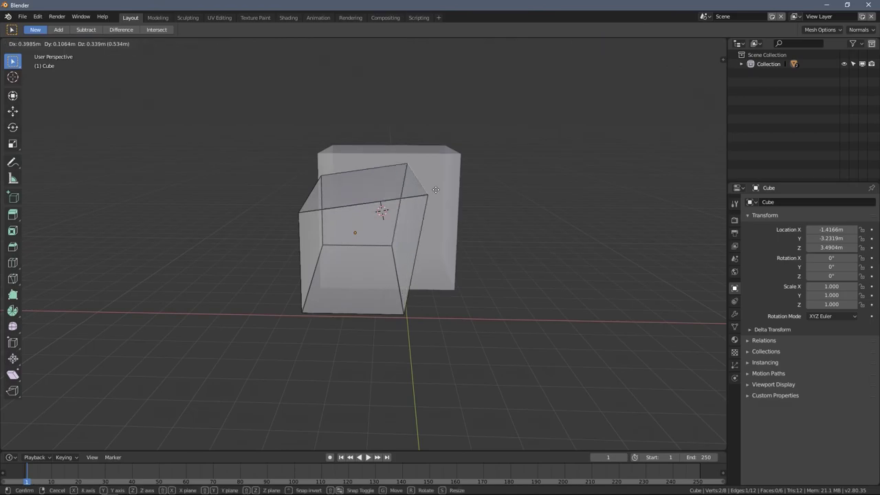
click(568, 146)
middle_drag(569, 147, 309, 129)
key(Tab)
Set the skewed wedge's origin to its geometry.
click(141, 44)
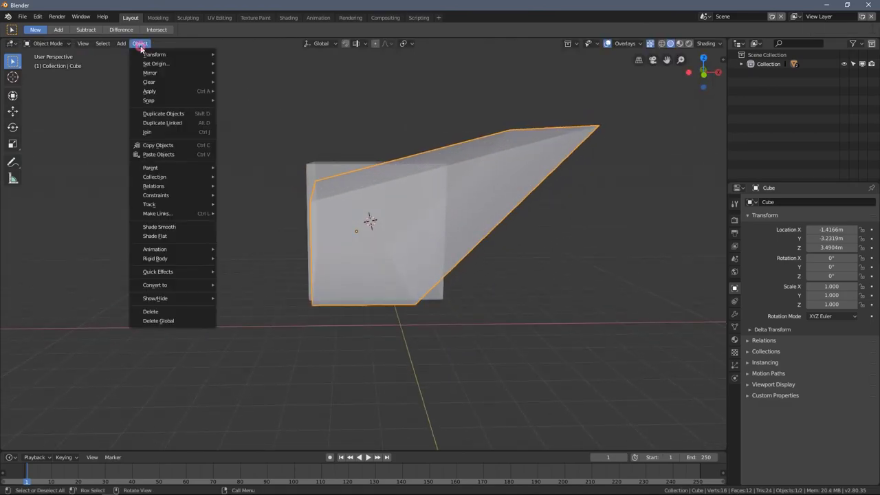
mouse_move(155, 64)
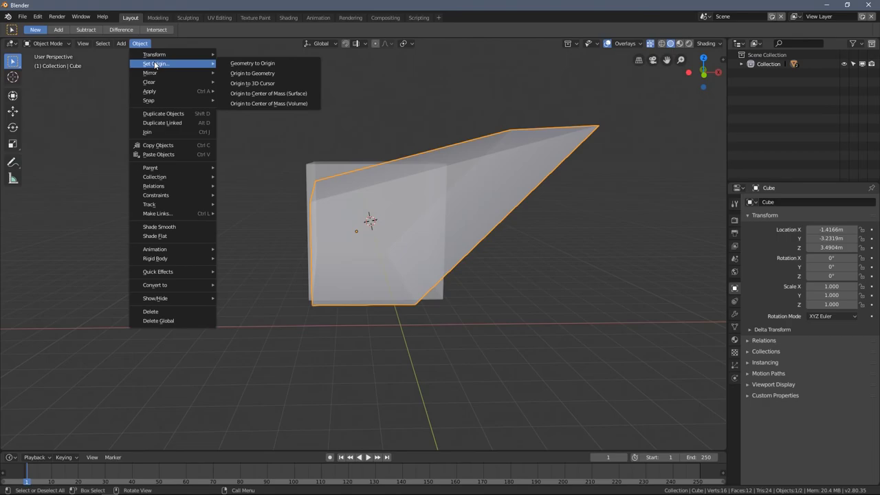
click(281, 74)
middle_drag(403, 212, 242, 250)
Select the wedge's vertical rectangular side face in Edit Mode and snap the 3D cursor to it.
key(Tab)
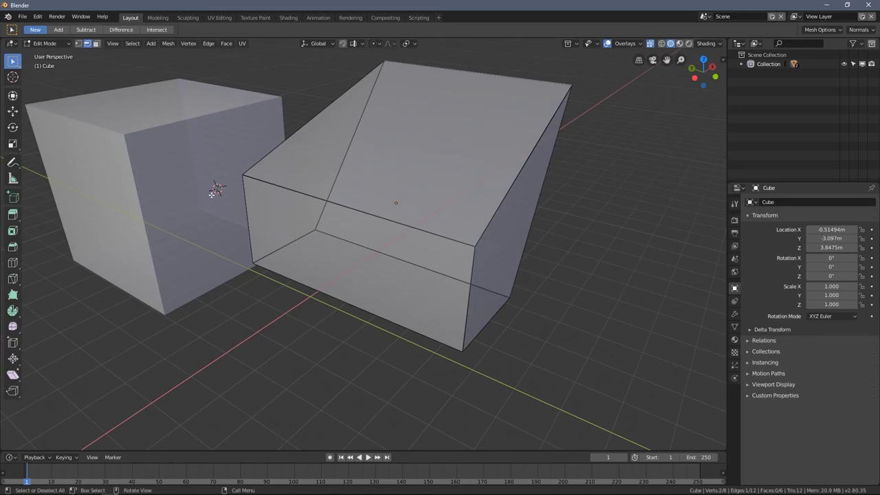
middle_drag(225, 191, 230, 198)
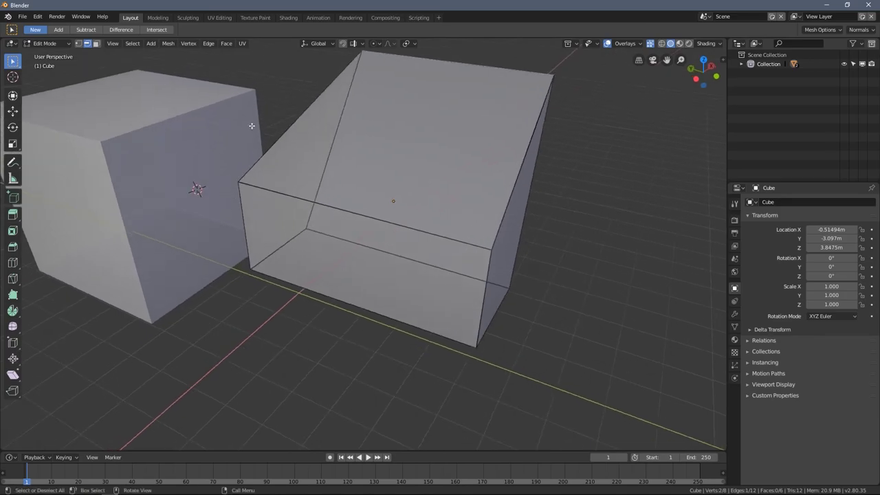
middle_drag(322, 209, 335, 231)
middle_drag(354, 265, 252, 261)
click(345, 258)
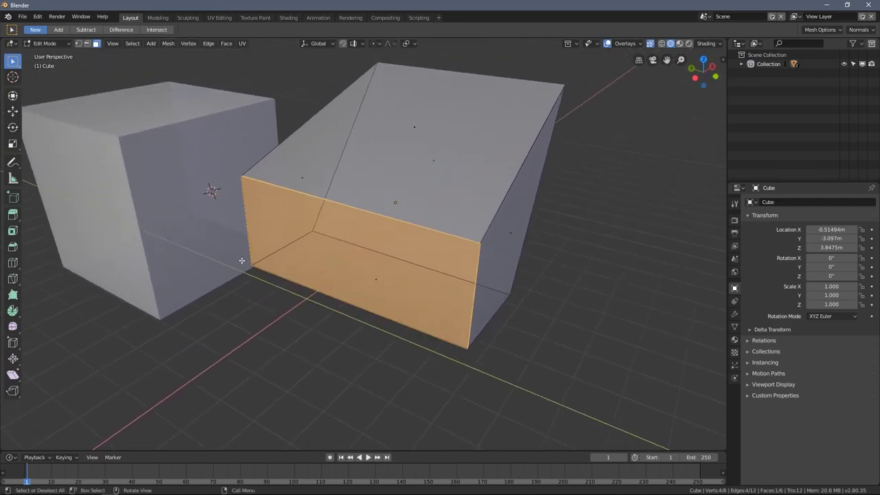
right_click(208, 296)
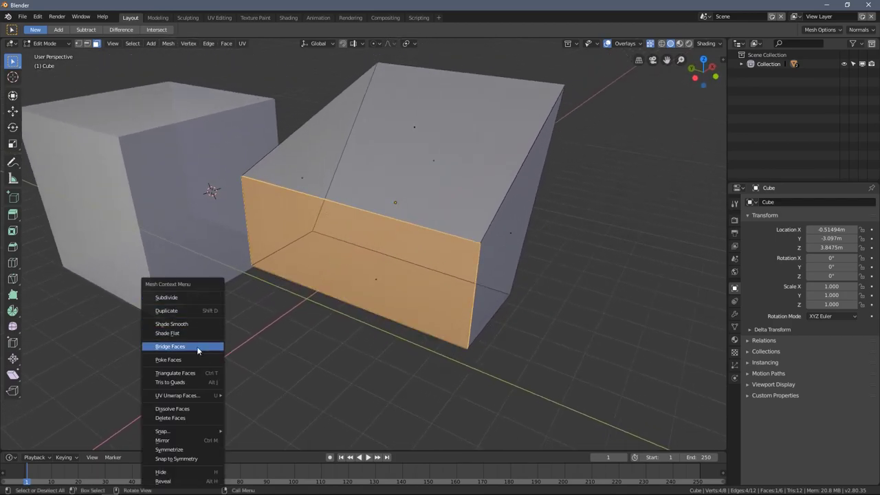
right_click(174, 262)
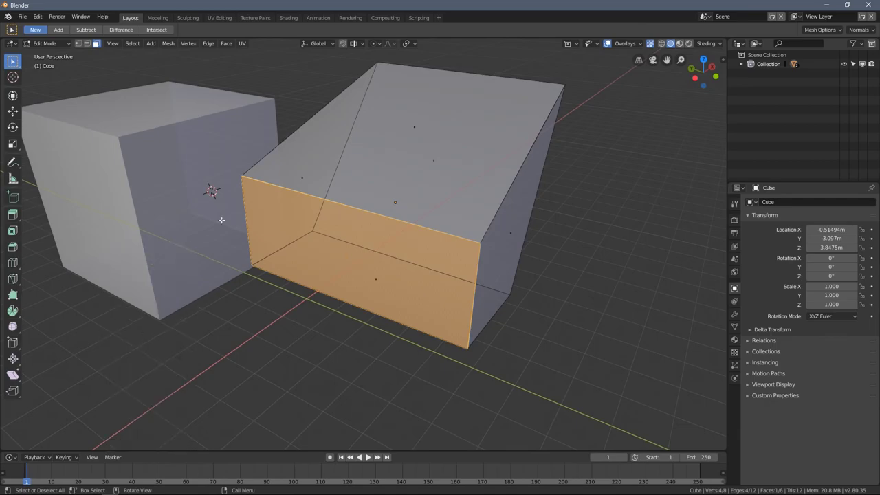
right_click(166, 154)
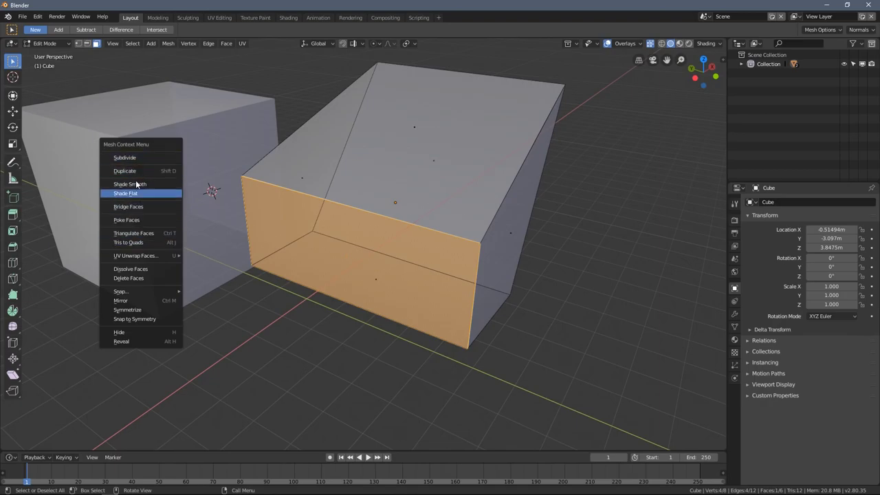
mouse_move(165, 294)
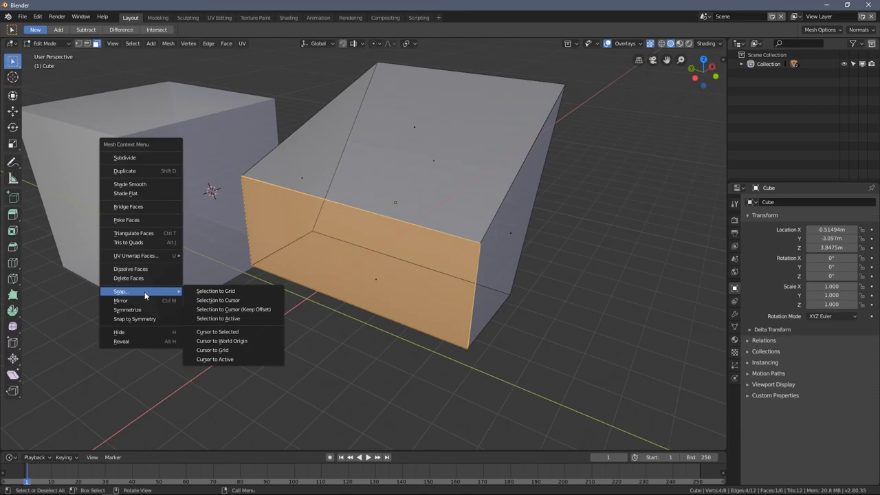
click(210, 335)
middle_drag(210, 335, 301, 258)
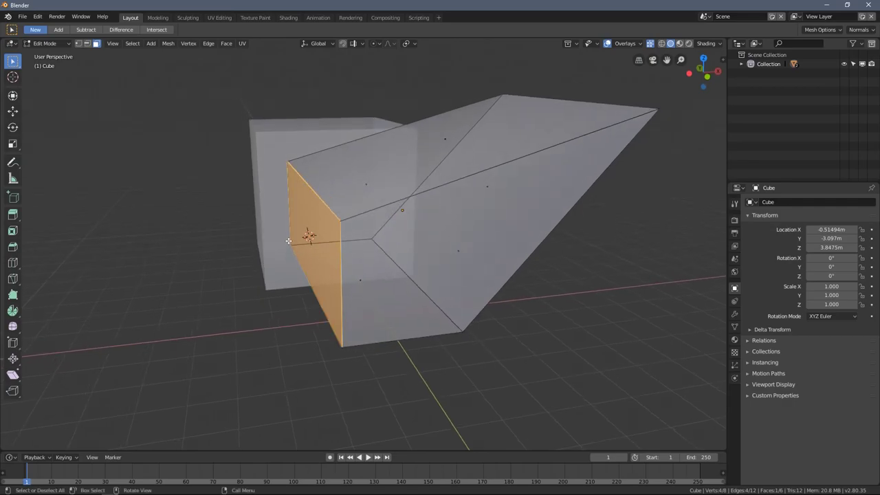
Return to Object Mode and set the wedge's origin to the 3D cursor.
key(Tab)
click(140, 43)
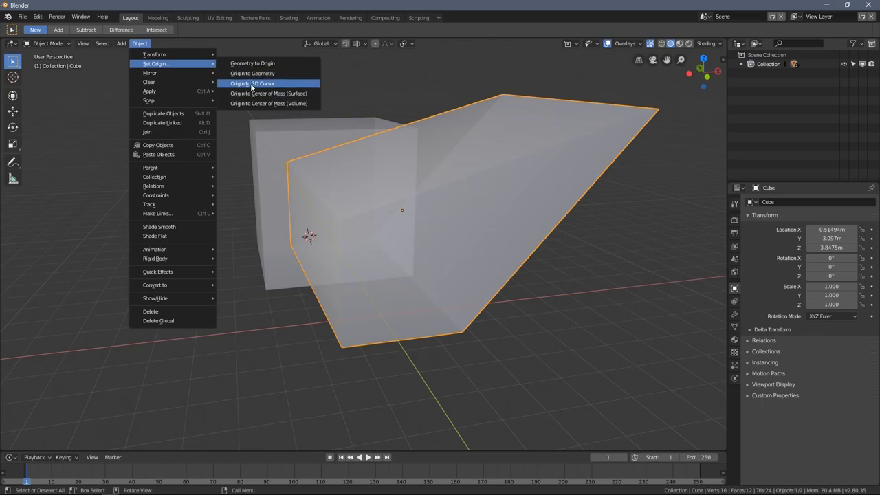
click(247, 85)
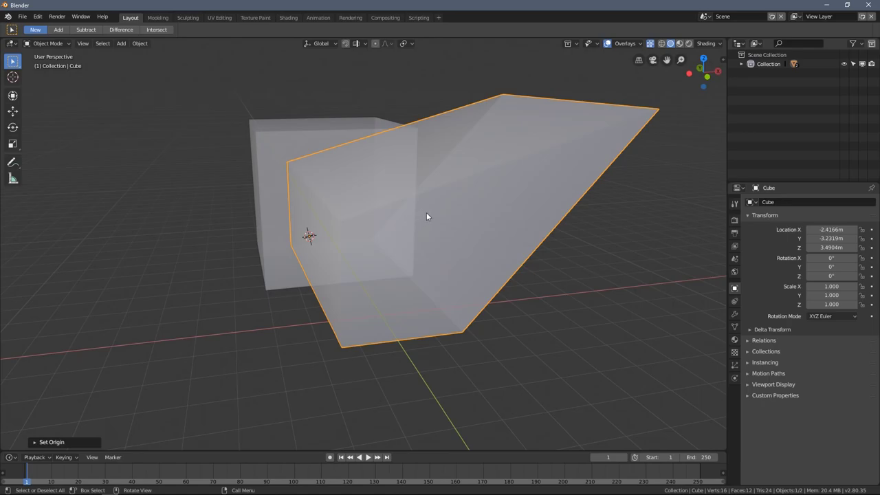
Place the 3D cursor on the larger cube's side face with the Cursor tool, and switch back to the select tool.
click(12, 77)
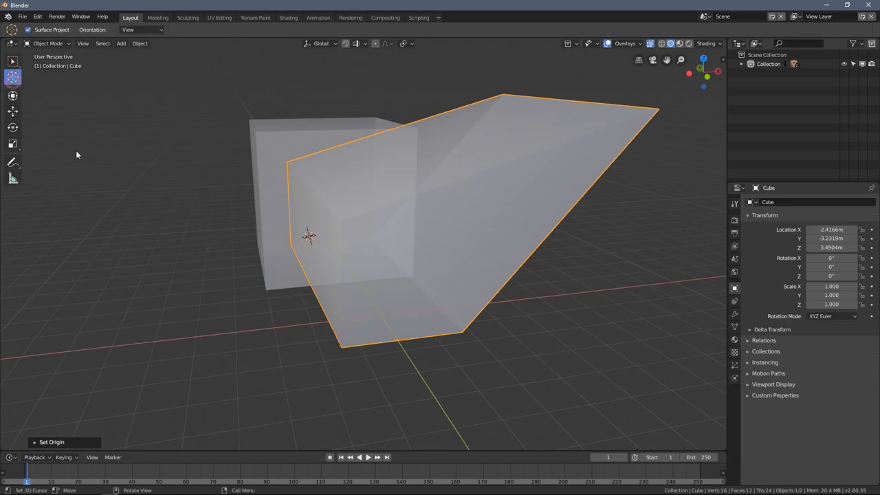
middle_drag(142, 206, 250, 240)
click(252, 201)
middle_drag(251, 200, 286, 200)
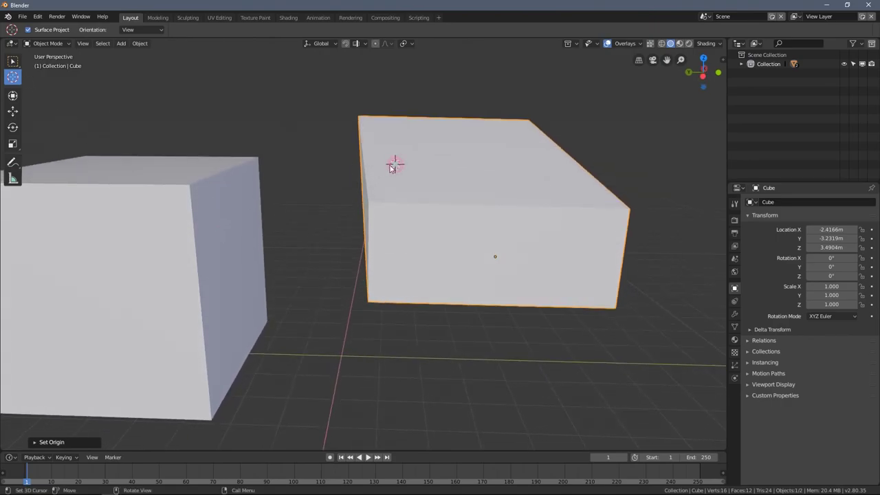
click(227, 234)
key(w)
Check both objects and the 3D cursor in Wireframe shading, and return to Solid shading.
mouse_move(417, 194)
middle_down()
mouse_move(389, 185)
mouse_move(437, 186)
mouse_move(430, 176)
mouse_move(450, 193)
middle_up()
key(z)
click(363, 174)
key(z)
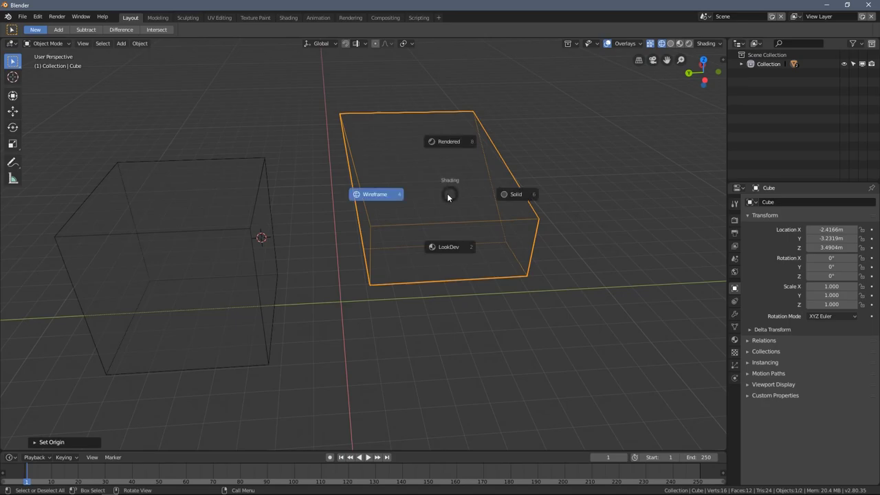
click(474, 200)
Snap the wedge to the 3D cursor on the larger cube's side face using Selection to Cursor.
right_click(287, 138)
mouse_move(289, 135)
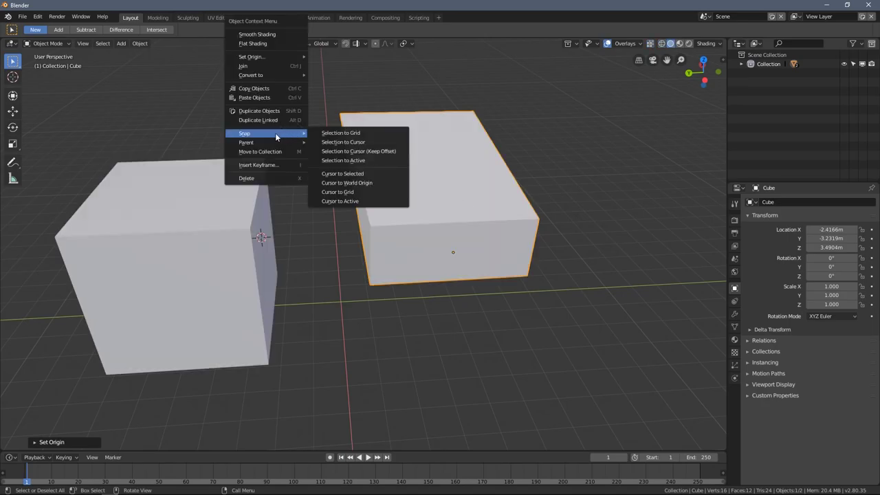
click(333, 143)
middle_drag(373, 182, 381, 228)
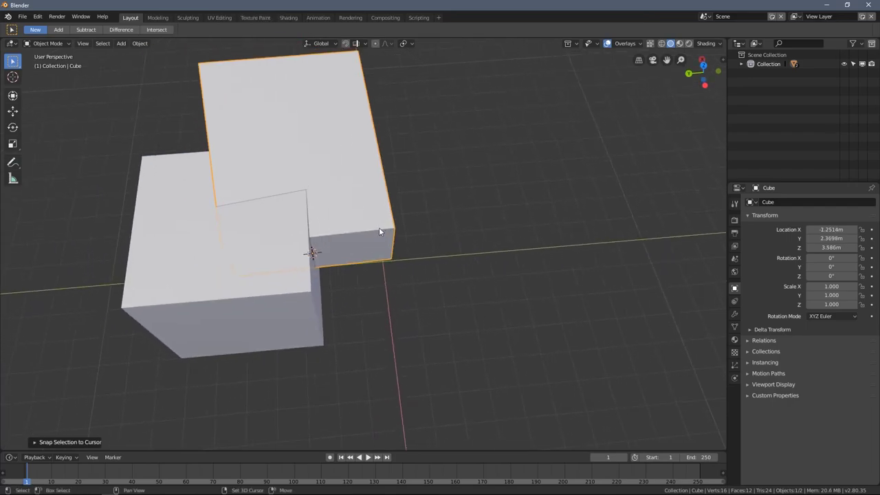
Rotate the wedge in top view to about -92.8° on Z so that its origin face meets the larger cube's side.
drag(703, 77, 706, 85)
click(703, 66)
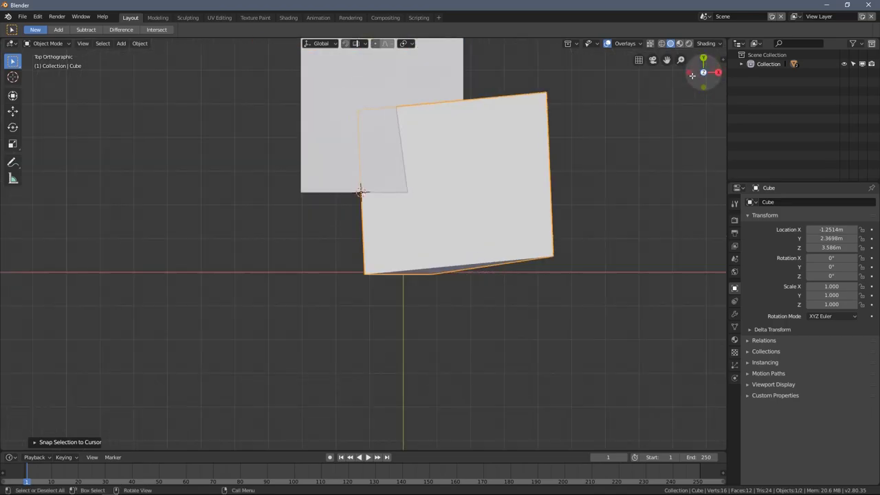
key(r)
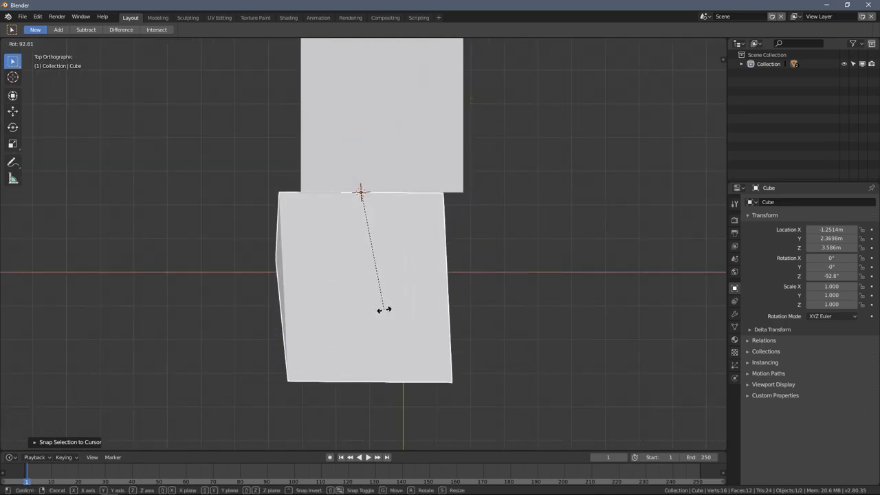
click(383, 309)
middle_drag(383, 309, 352, 212)
middle_drag(385, 260, 367, 242)
Delete the wedge from the scene in top view.
key(KP_7)
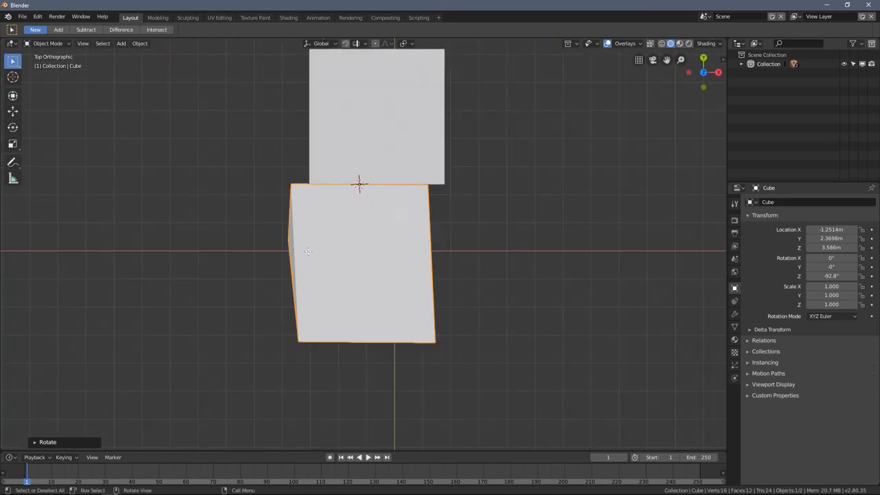
key(x)
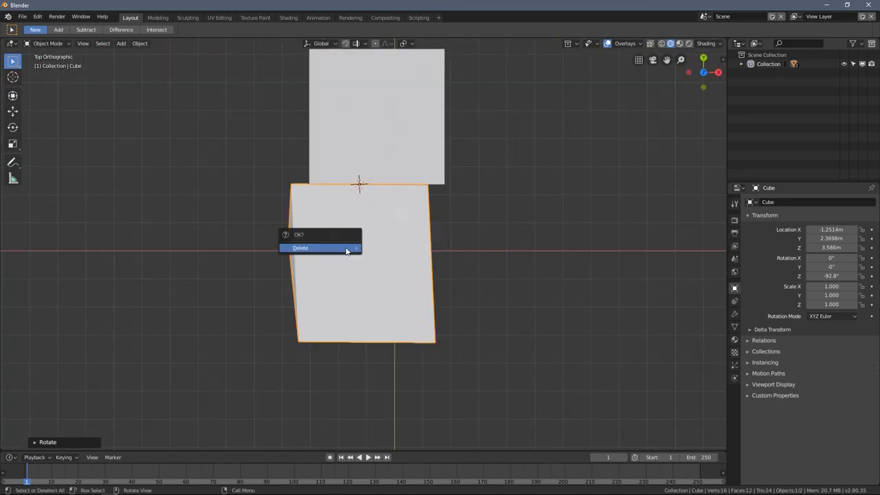
click(348, 251)
Snap the 3D cursor to the world origin.
mouse_move(348, 252)
middle_down()
mouse_move(331, 227)
mouse_move(346, 255)
mouse_move(338, 260)
mouse_move(351, 263)
middle_up()
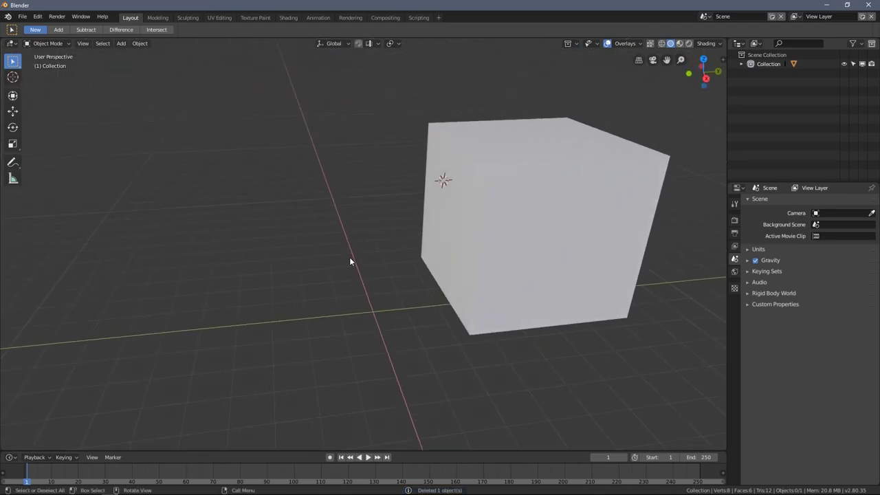
key(shift+s)
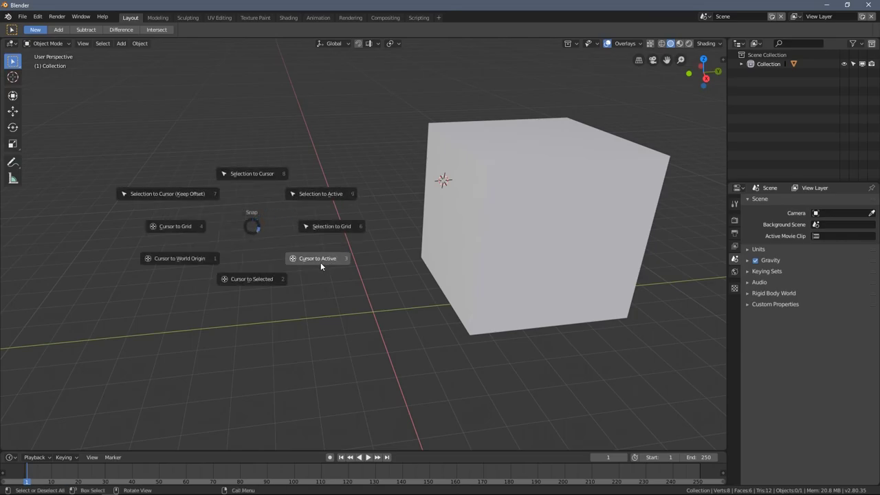
click(199, 258)
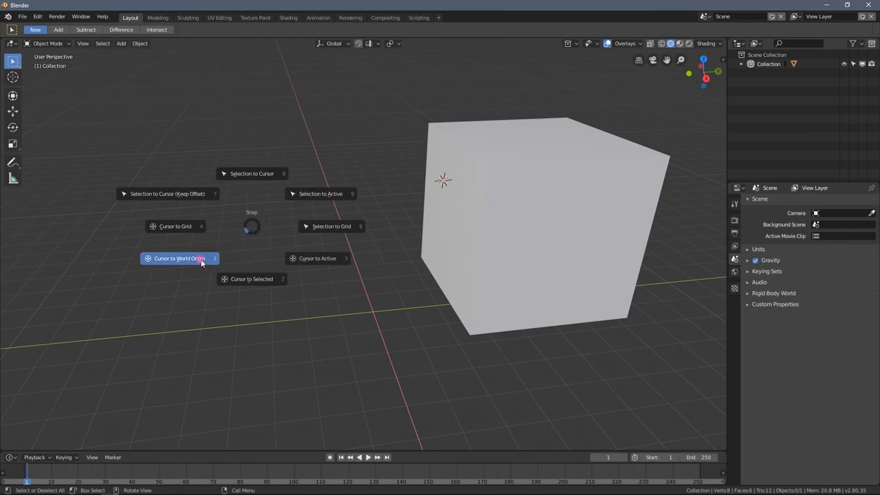
Add a cube mesh at the world origin next to the larger cube.
key(shift+a)
mouse_move(211, 255)
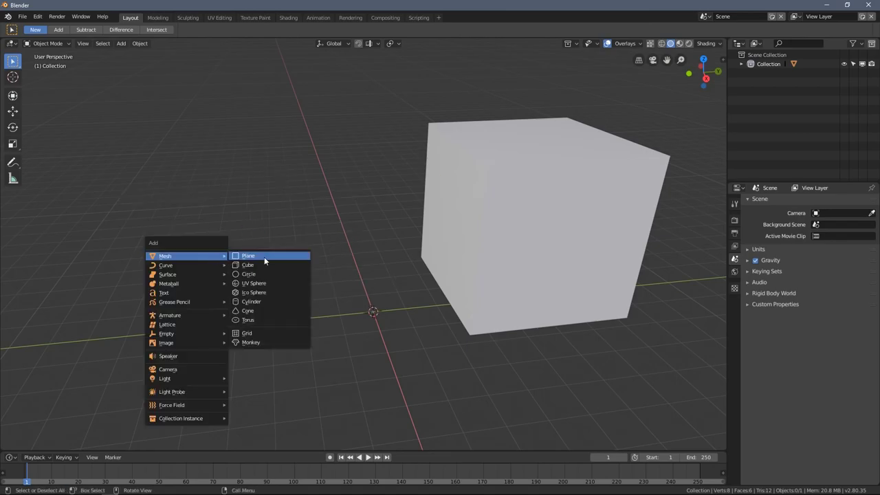
click(266, 265)
middle_drag(371, 310, 354, 262)
scroll(354, 263, up, 2)
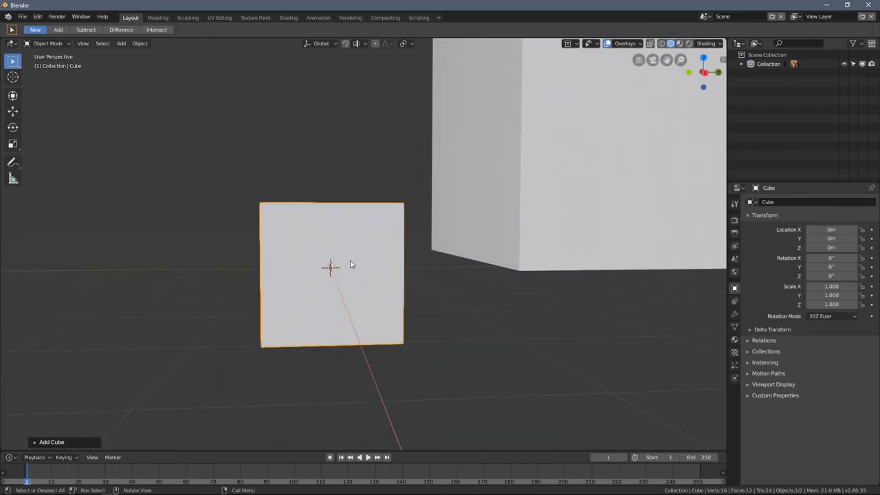
Snap the 3D cursor to the centre of the new cube's +Y side face, selected in Edit Mode.
key(KP_1)
key(KP_3)
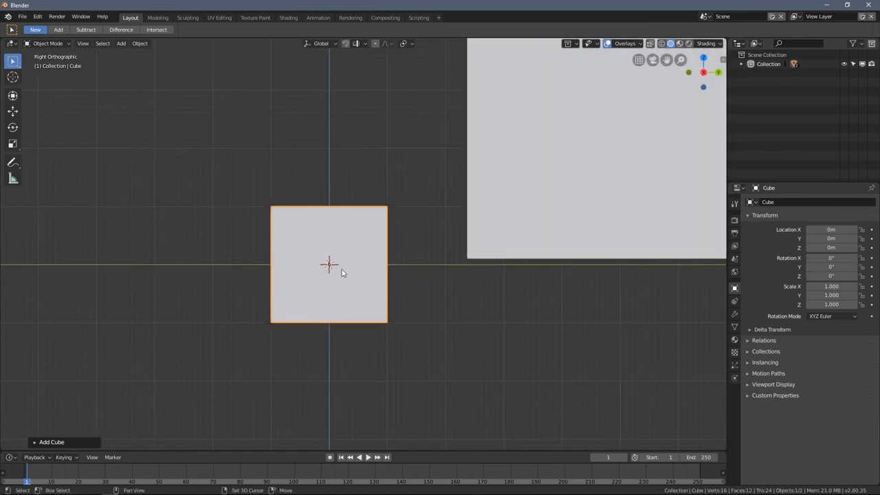
scroll(339, 255, up, 2)
key(Tab)
scroll(397, 207, up, 1)
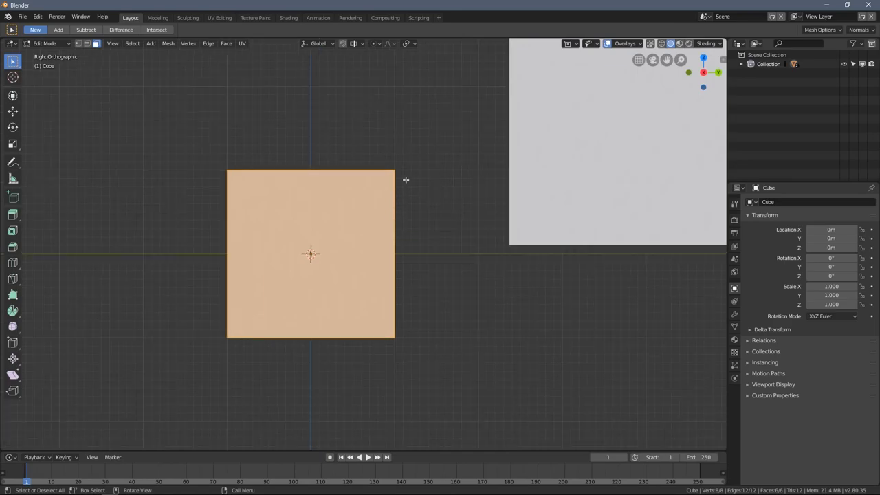
mouse_move(376, 213)
middle_down()
mouse_move(400, 200)
mouse_move(374, 226)
middle_up()
click(391, 264)
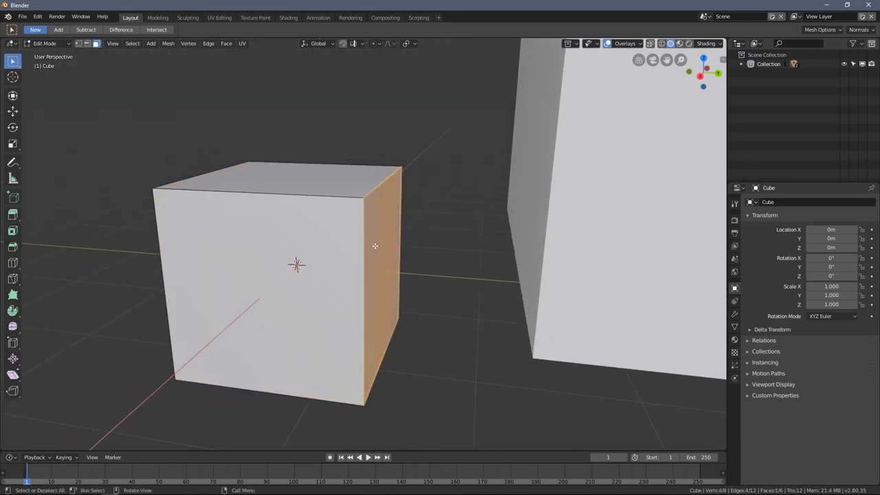
key(KP_3)
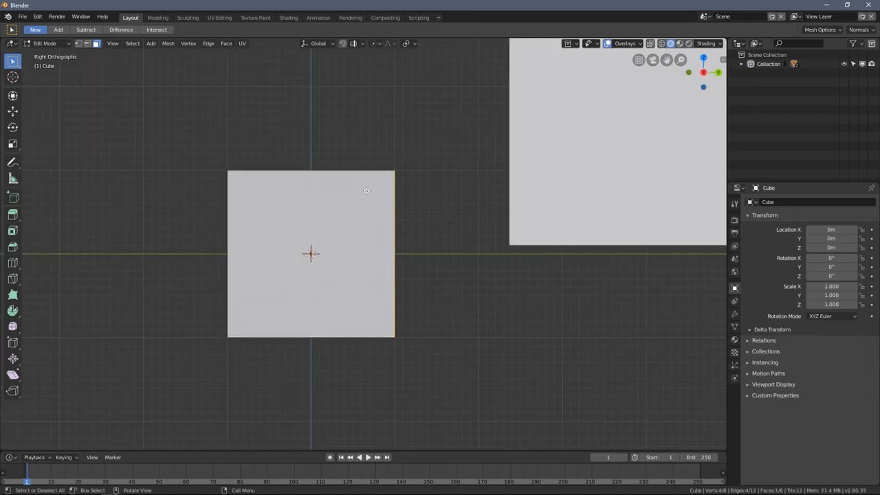
right_click(370, 145)
mouse_move(349, 168)
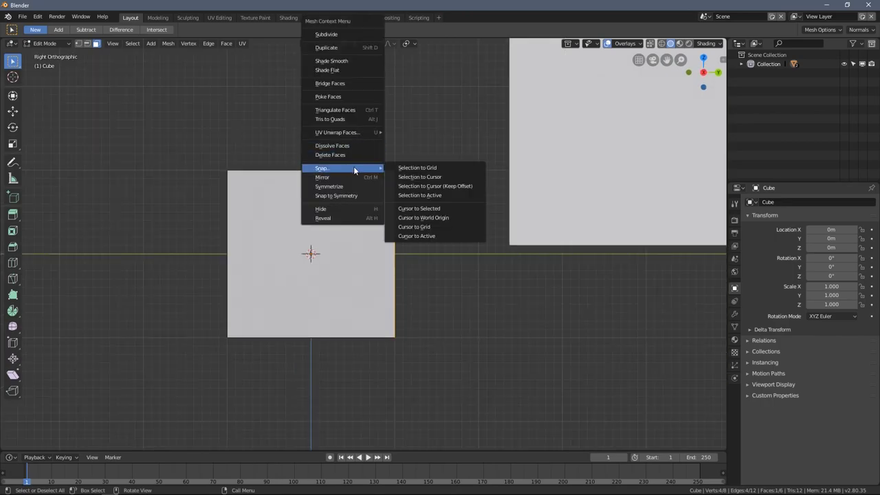
click(450, 208)
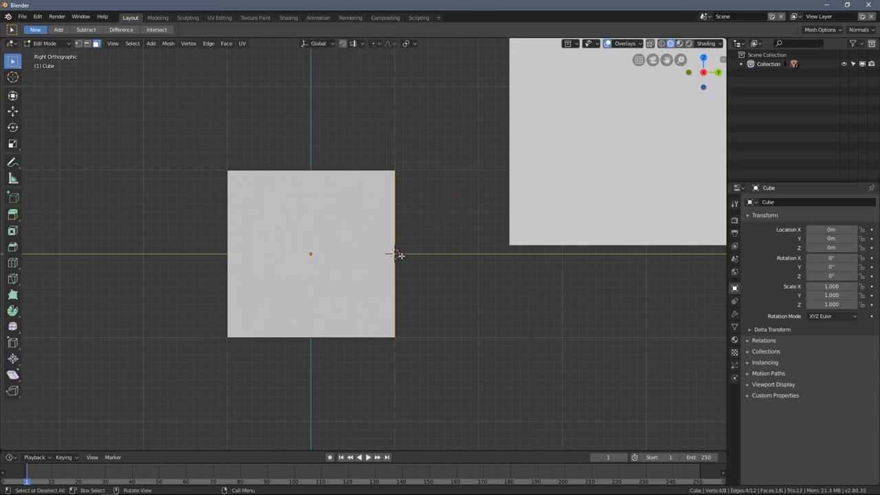
Set the small cube's origin to the 3D cursor in Object Mode.
key(Tab)
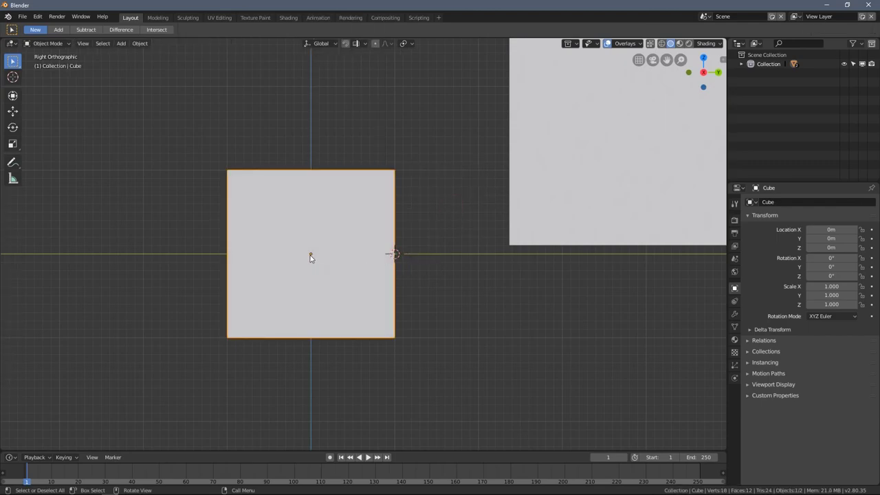
click(141, 46)
mouse_move(155, 64)
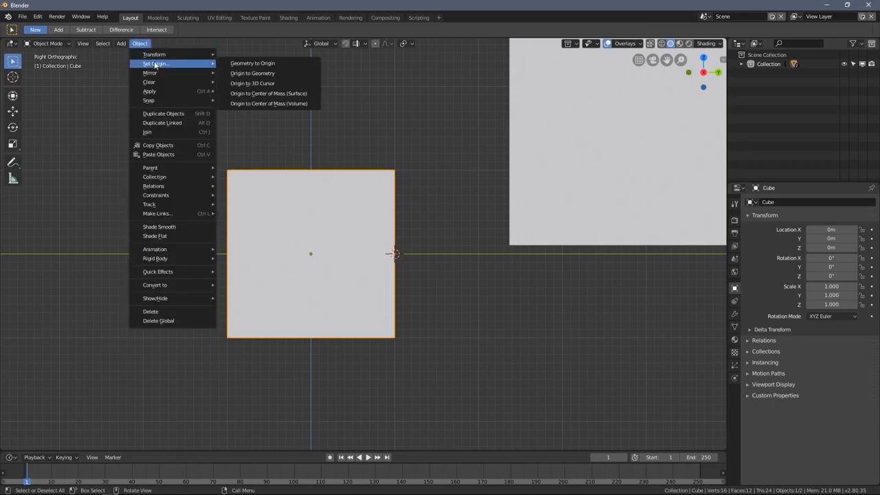
click(250, 84)
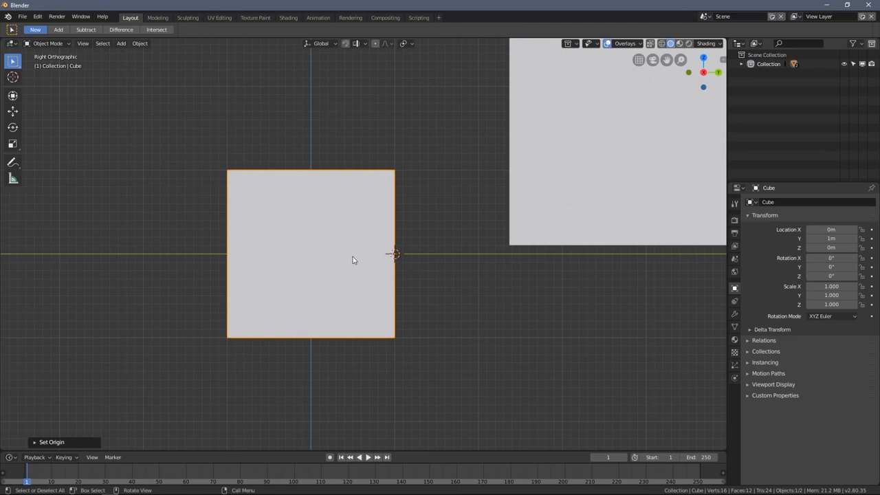
Place the 3D cursor on the larger cube's side face that faces the small cube and align to right view.
middle_drag(422, 220, 43, 105)
click(14, 78)
middle_drag(297, 149, 413, 116)
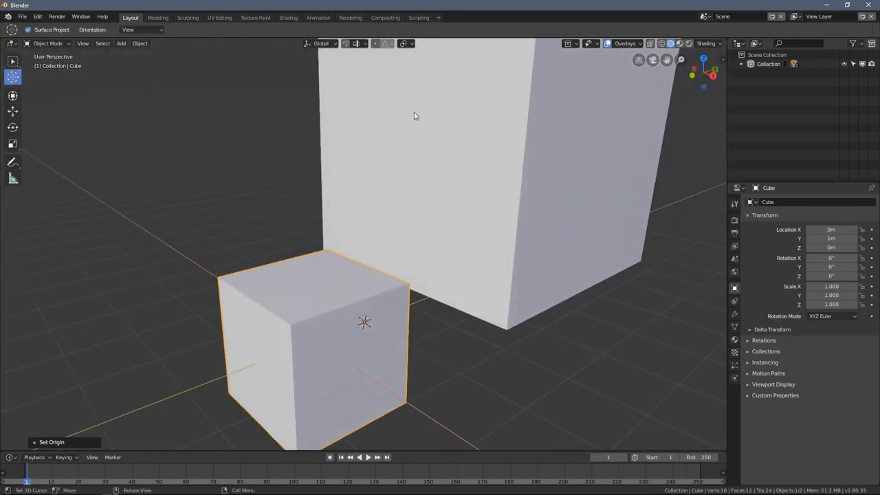
middle_drag(413, 155, 301, 176)
key(KP_3)
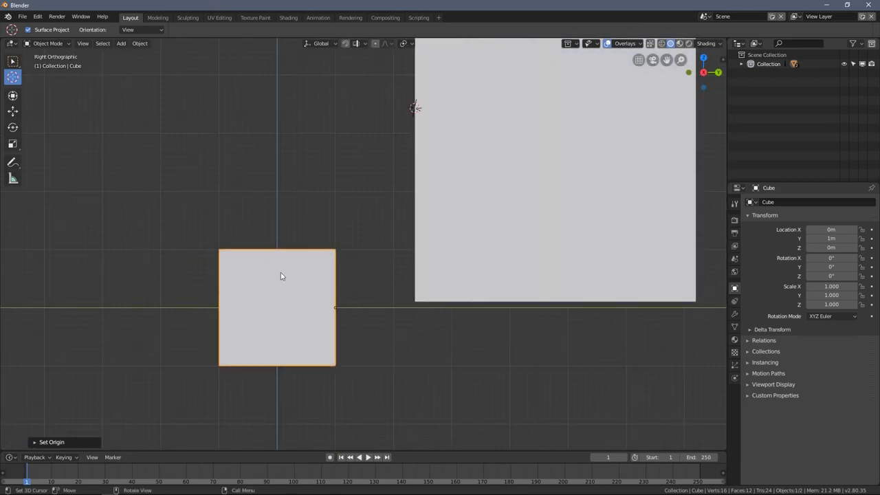
Preview both cubes in wireframe shading and return to solid shading.
key(z)
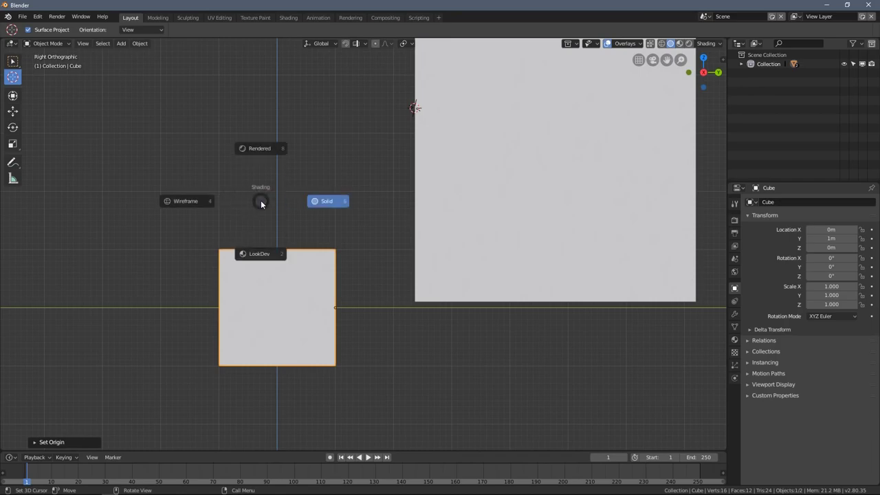
click(224, 205)
key(z)
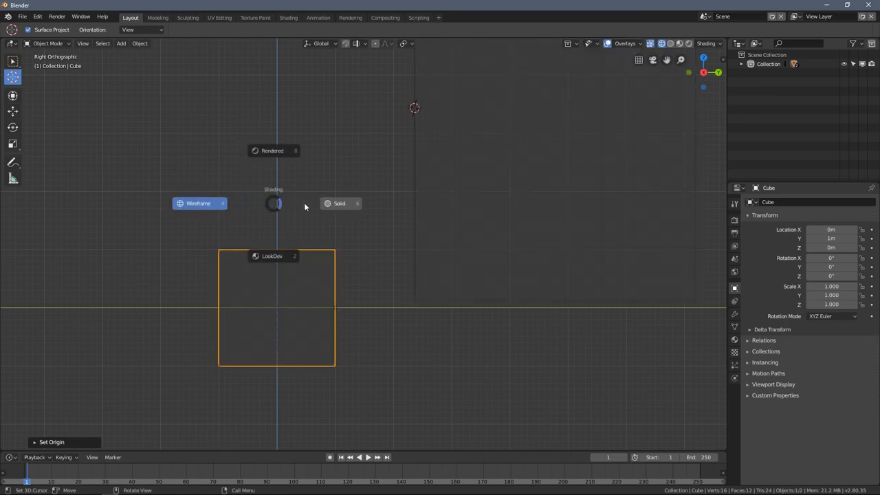
click(298, 201)
Snap the small cube to the 3D cursor on the larger cube's side and return to the selection tool.
right_click(252, 176)
mouse_move(250, 177)
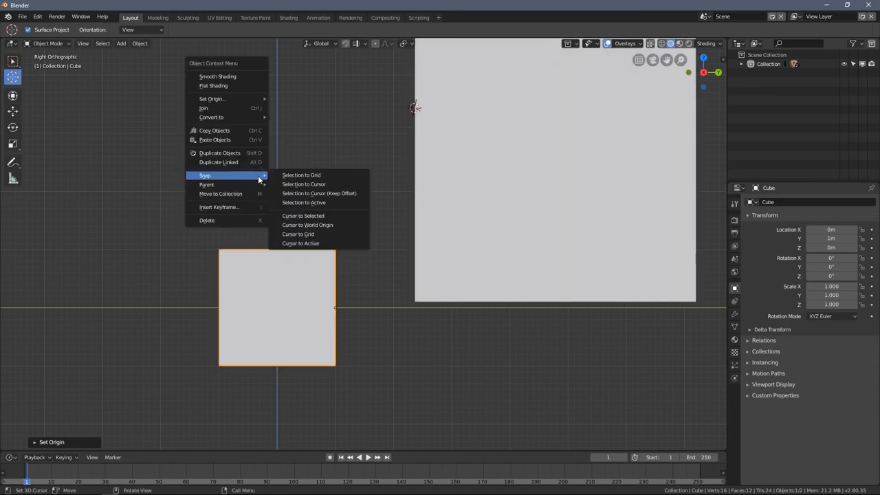
click(340, 184)
middle_drag(340, 190, 276, 169)
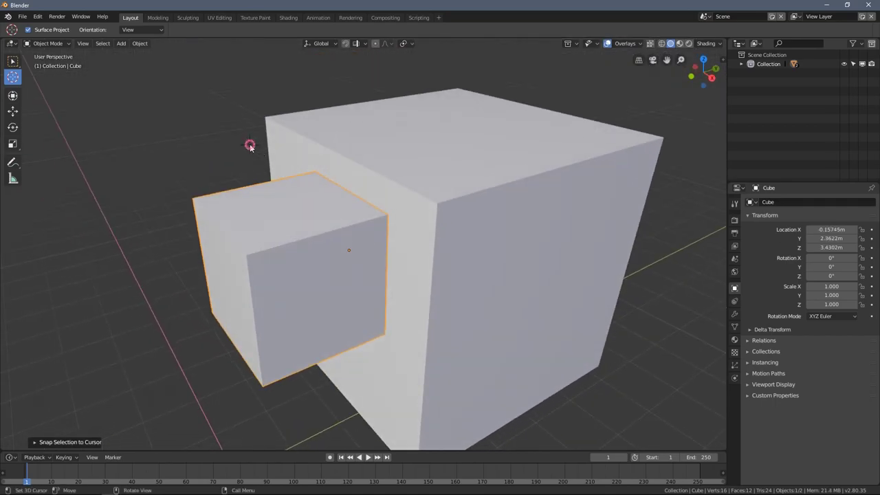
click(13, 61)
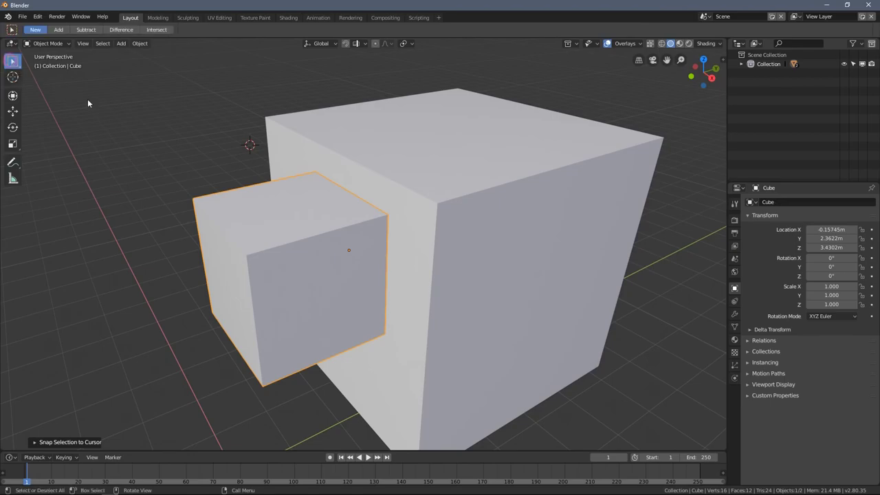
Deselect the small cube and examine from several angles how it meets the larger cube's side.
middle_drag(185, 98, 180, 115)
click(180, 115)
scroll(299, 170, down, 2)
middle_drag(299, 173, 400, 149)
scroll(405, 162, up, 3)
scroll(389, 172, down, 3)
shift+middle_drag(347, 166, 399, 216)
middle_drag(465, 237, 399, 255)
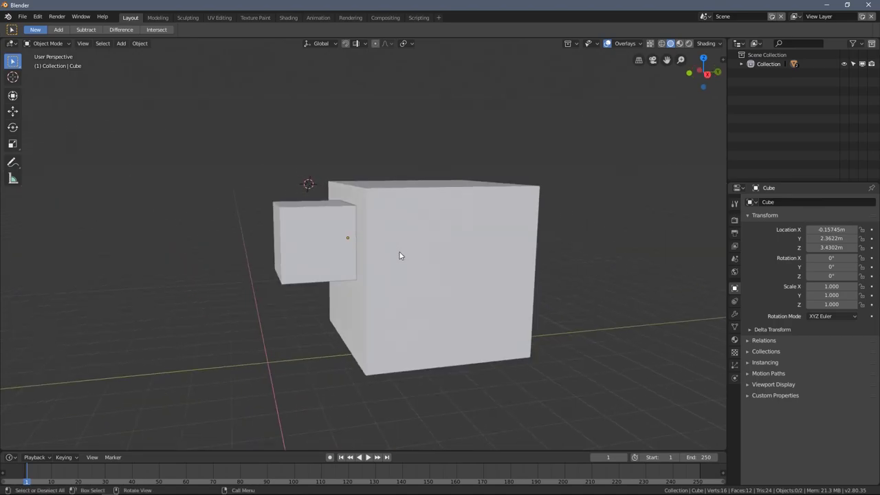
Reselect the small cube and snap the 3D cursor back to the world origin.
click(303, 234)
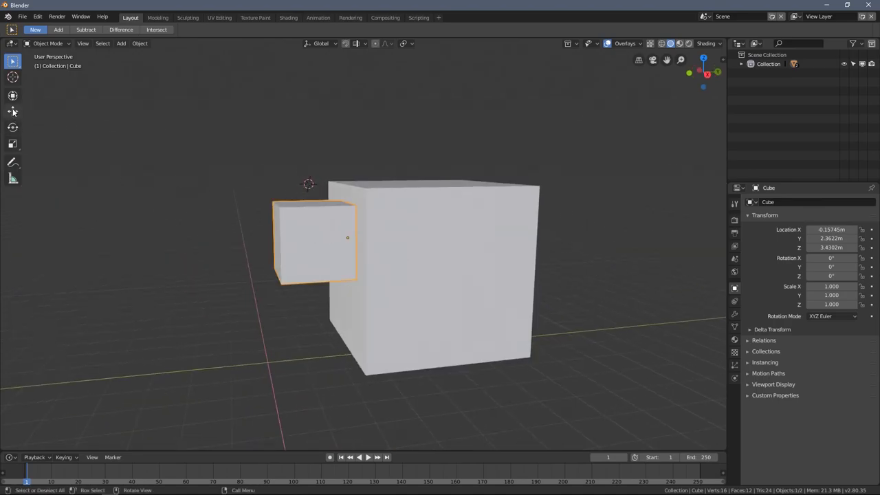
key(Tab)
middle_drag(251, 204, 191, 246)
key(Tab)
key(shift+s)
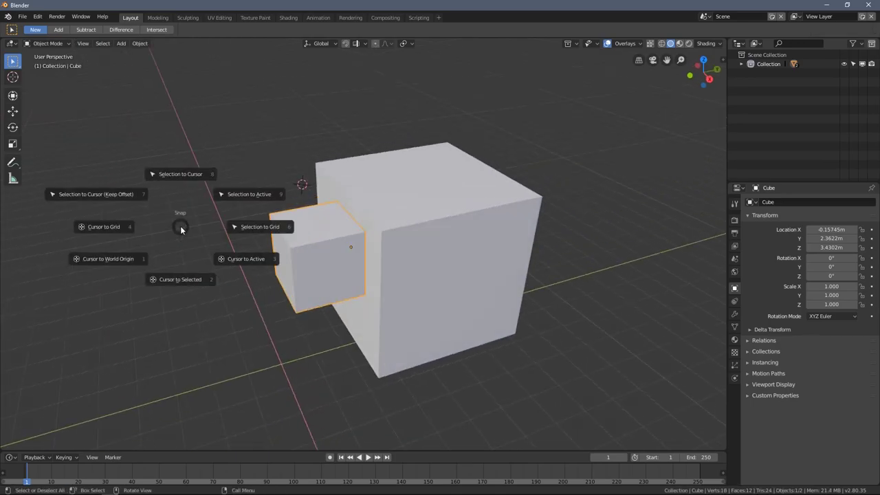
click(135, 249)
shift+middle_drag(173, 285, 298, 232)
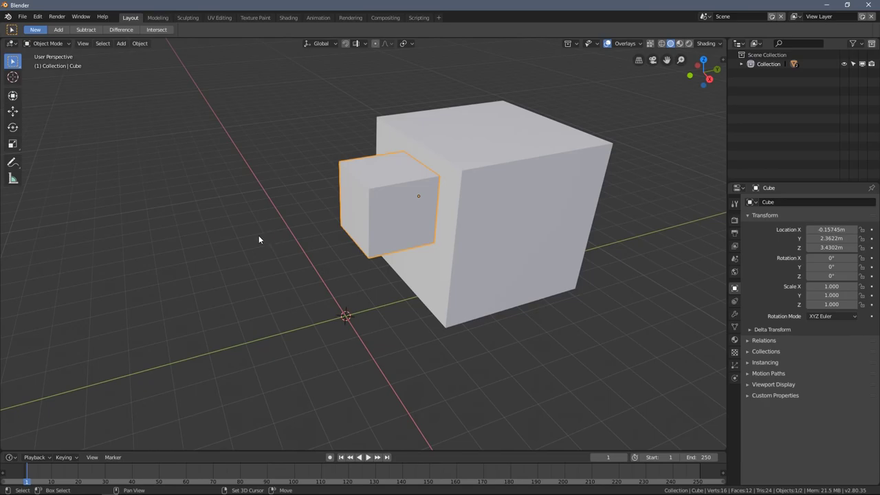
Add another cube at the world origin and move it along Y to about -4.11 m.
key(shift+a)
mouse_move(257, 235)
click(294, 245)
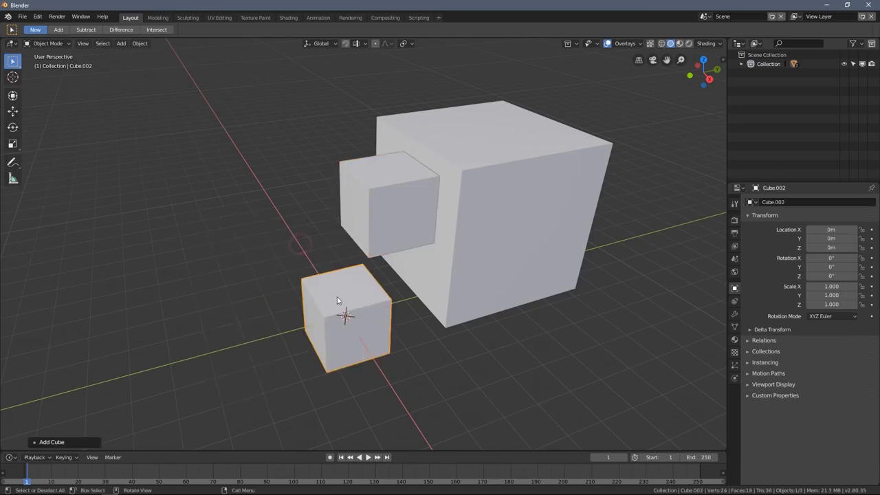
click(15, 113)
drag(377, 305, 241, 342)
Taper the new cube by scaling down its top face in Edit Mode.
shift+middle_drag(245, 341, 326, 272)
scroll(309, 275, up, 3)
middle_drag(229, 287, 314, 286)
key(Tab)
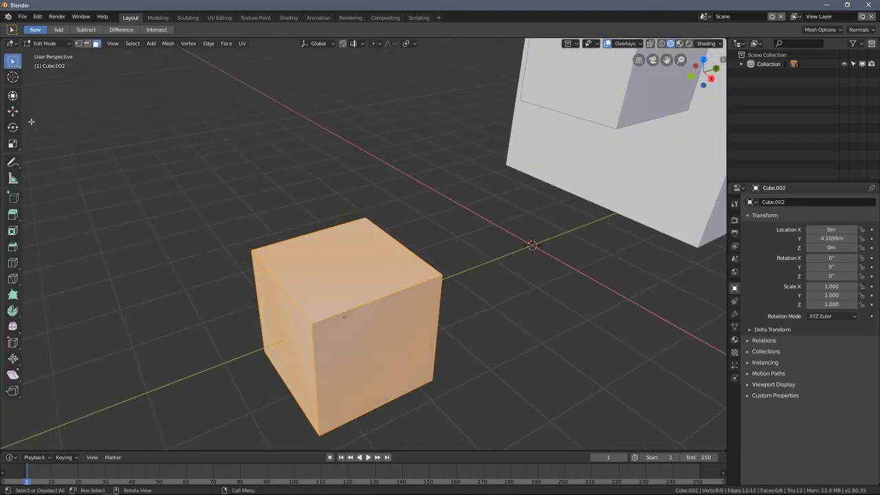
click(242, 140)
click(347, 251)
key(s)
click(406, 274)
Raise the tapered block in Object Mode to about 0.87 m on Z.
middle_drag(407, 277, 454, 266)
key(Tab)
drag(425, 250, 423, 171)
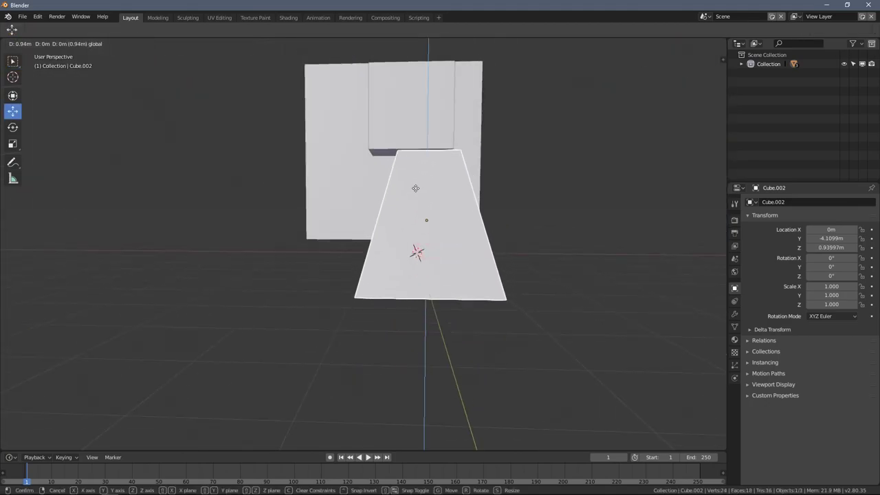
click(415, 186)
Add a cube and move it along Y to about -4.1 m, in line with the tapered block.
middle_drag(414, 186, 446, 279)
key(shift+a)
mouse_move(446, 279)
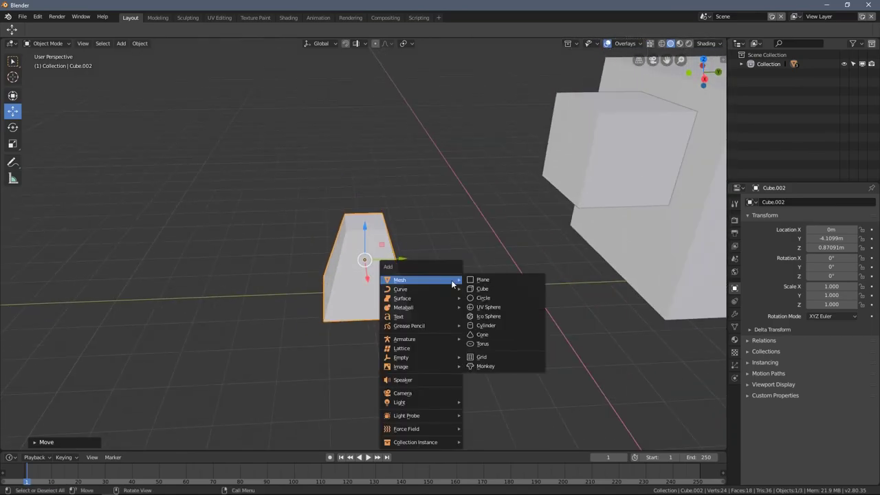
click(481, 292)
key(g)
key(y)
click(550, 292)
Scale the cube to about 0.279 in X and Y and raise it to about 2.79 m on Z, atop the tapered block.
key(s)
key(shift+z)
click(405, 301)
key(g)
key(z)
click(363, 167)
key(s)
key(shift+z)
click(413, 229)
drag(365, 169, 364, 156)
Duplicate the tapered block straight up along Z to about 4.68 m, at the top of the thin post.
click(356, 249)
shift+middle_drag(358, 252, 388, 288)
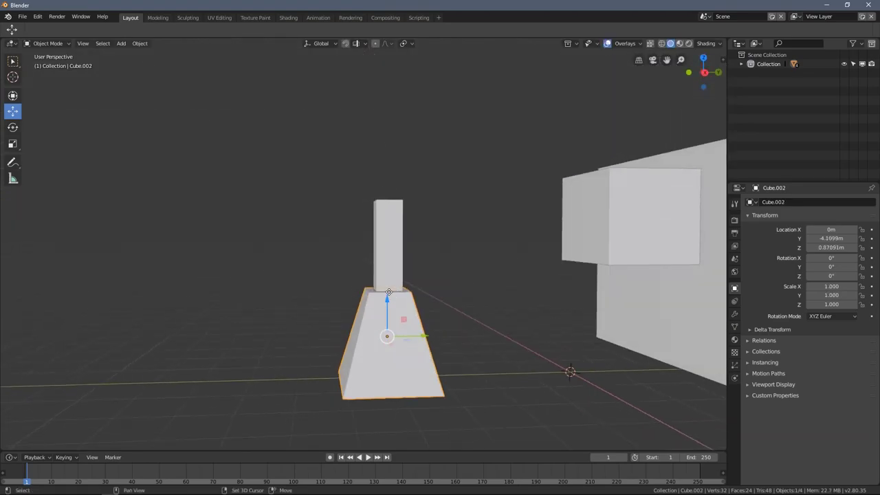
key(shift+d)
key(z)
click(389, 118)
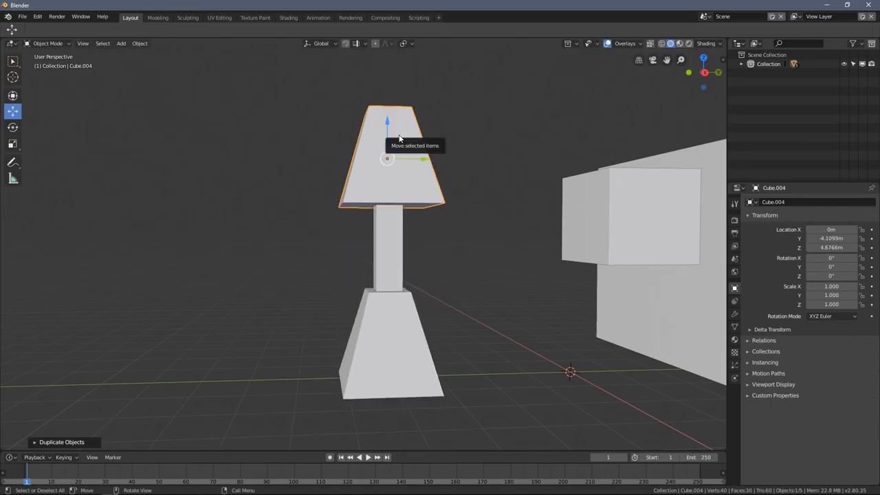
Rotate the duplicated block 180° about X and shift it along Z to about 4.70 m.
text(rx180)
key(Return)
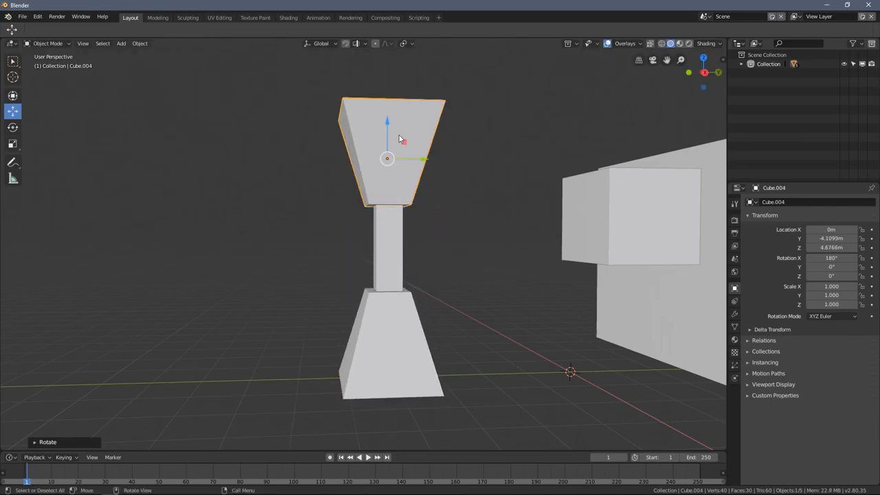
key(g)
key(z)
click(385, 123)
Select all three pillar pieces and duplicate them along Y, placing the copied post at about -8.04 m.
middle_drag(385, 123, 387, 314)
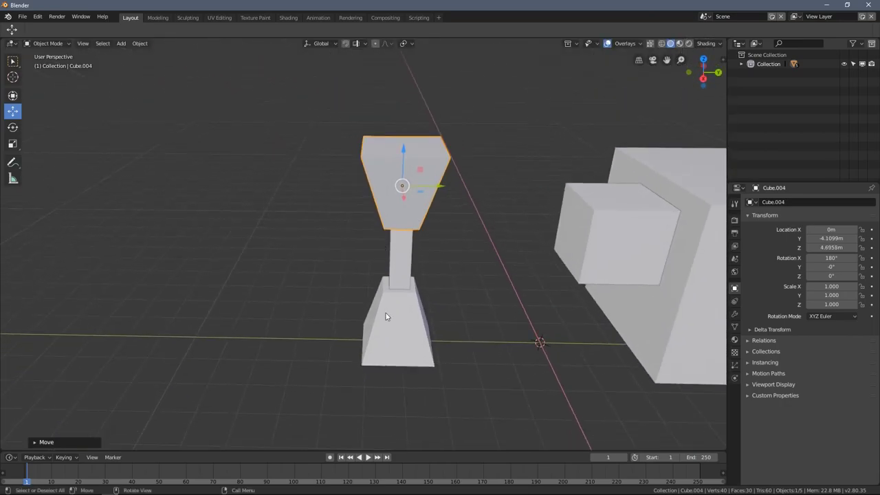
shift+click(391, 320)
shift+click(390, 268)
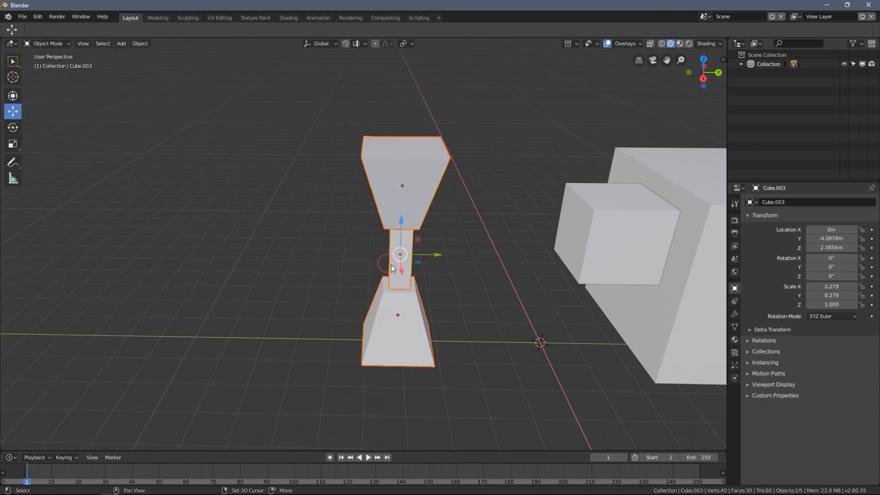
shift+middle_drag(390, 268, 436, 263)
key(shift+d)
key(y)
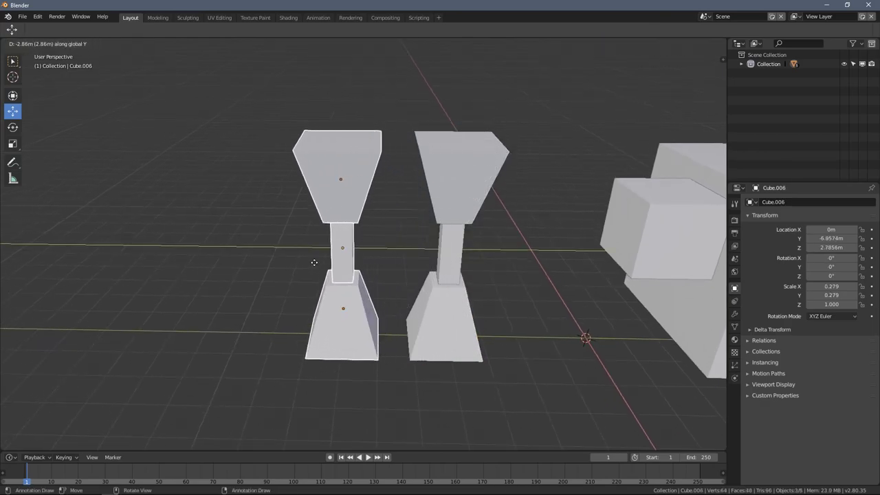
click(295, 261)
scroll(296, 260, down, 5)
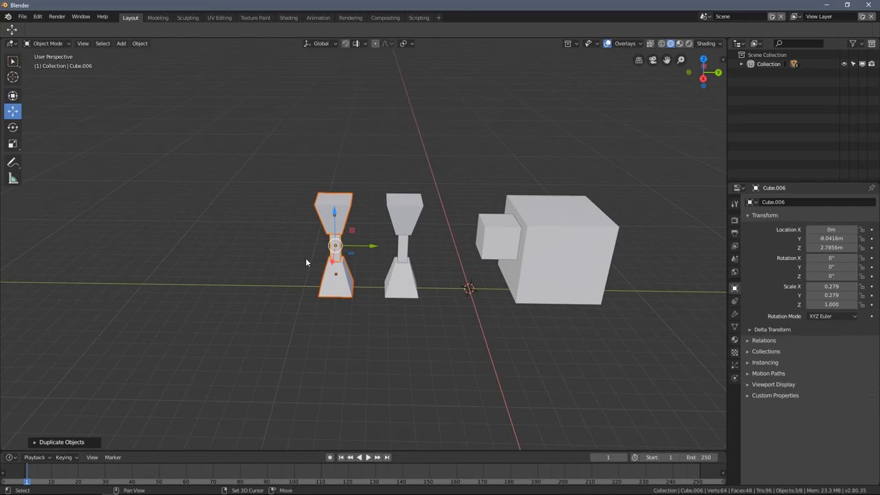
Repeat the pillar duplication three more times to form a row of five, then deselect everything.
key(shift+r)
key(shift+r)
key(shift+r)
mouse_move(283, 264)
middle_down()
mouse_move(355, 249)
mouse_move(297, 253)
mouse_move(305, 263)
mouse_move(356, 268)
mouse_move(279, 252)
middle_up()
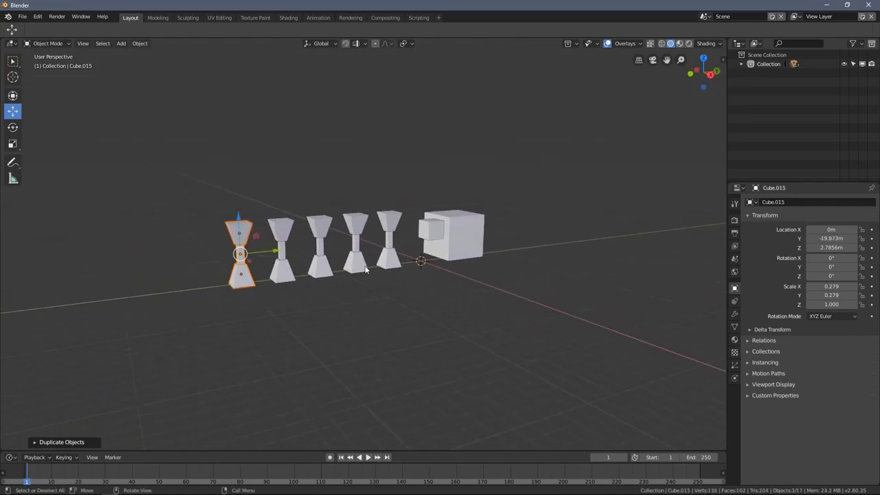
scroll(353, 175, up, 4)
click(349, 151)
middle_drag(374, 183, 415, 251)
middle_drag(455, 286, 278, 233)
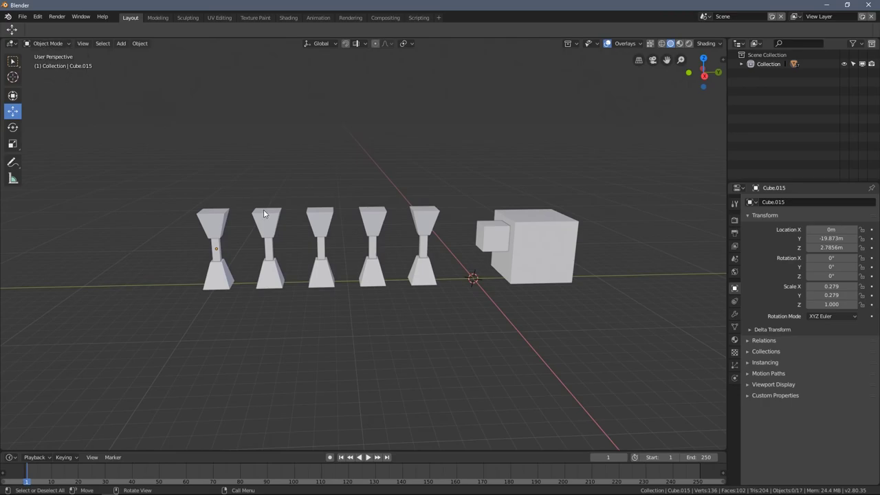
Select the tapered top block of the pillar nearest the large cube and enter Edit Mode on it.
scroll(263, 208, up, 2)
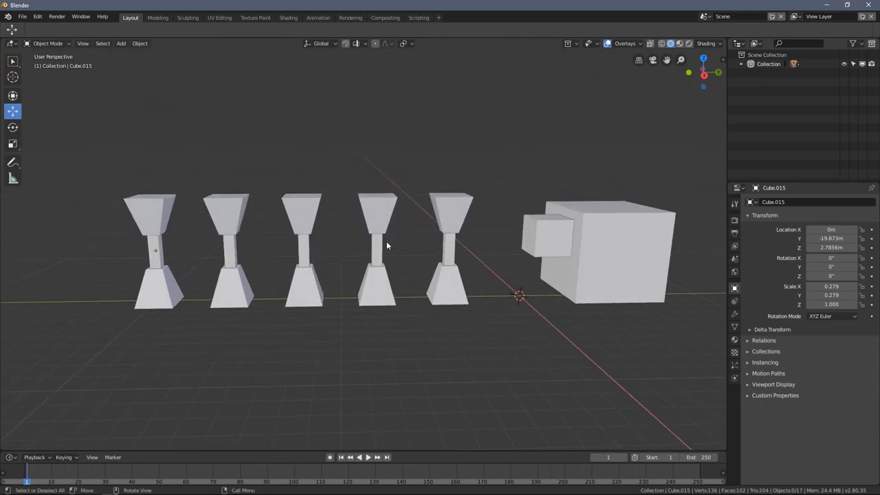
middle_drag(437, 225, 395, 246)
scroll(394, 247, up, 3)
click(323, 175)
scroll(324, 183, up, 2)
middle_drag(316, 183, 352, 167)
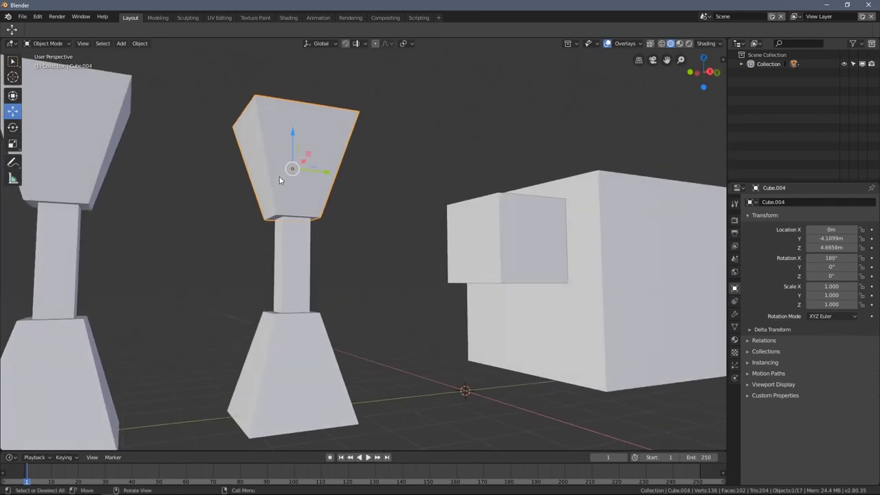
click(47, 43)
click(48, 65)
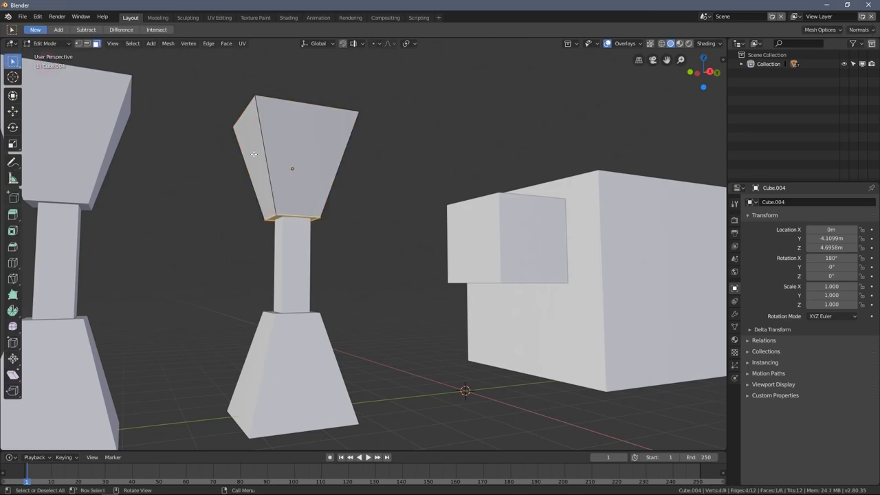
Pick an upper corner of the top block in vertex select mode, then a slanted side edge in edge select mode.
click(79, 44)
click(356, 111)
middle_drag(389, 125, 49, 68)
click(88, 43)
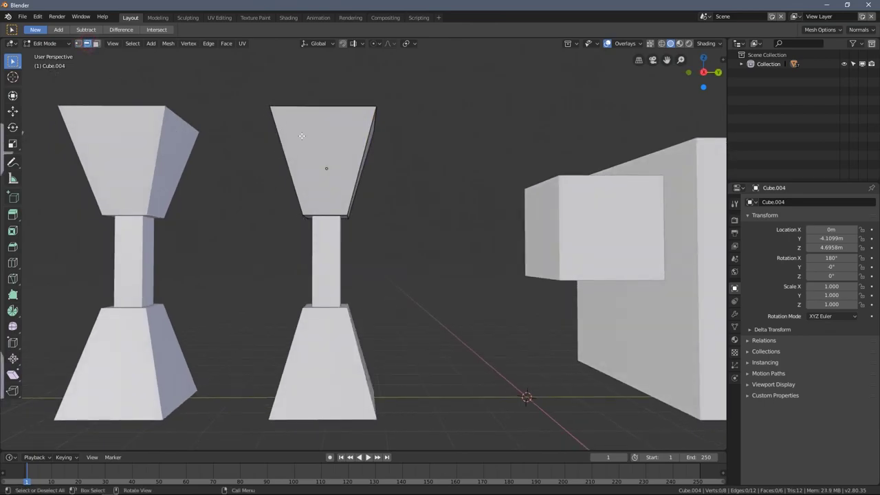
click(356, 158)
Switch to face select mode and select two faces of the top block together.
click(96, 43)
click(309, 138)
middle_drag(309, 138, 200, 168)
shift+click(310, 208)
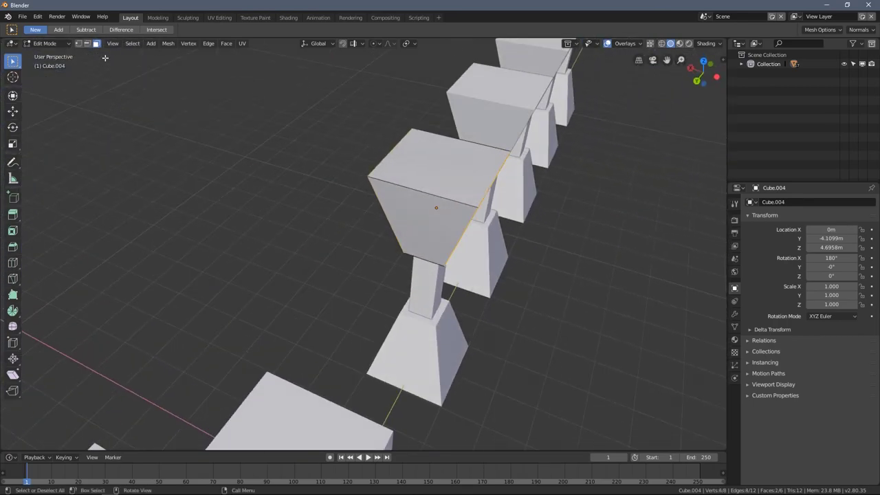
middle_drag(327, 155, 467, 190)
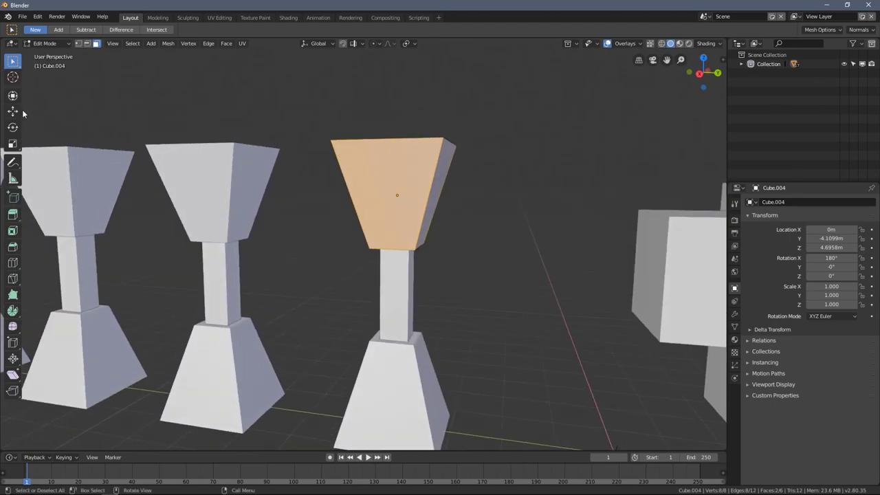
Widen the viewport toolbar to show the tool names, and switch to edge select mode and back to face select.
drag(28, 107, 84, 108)
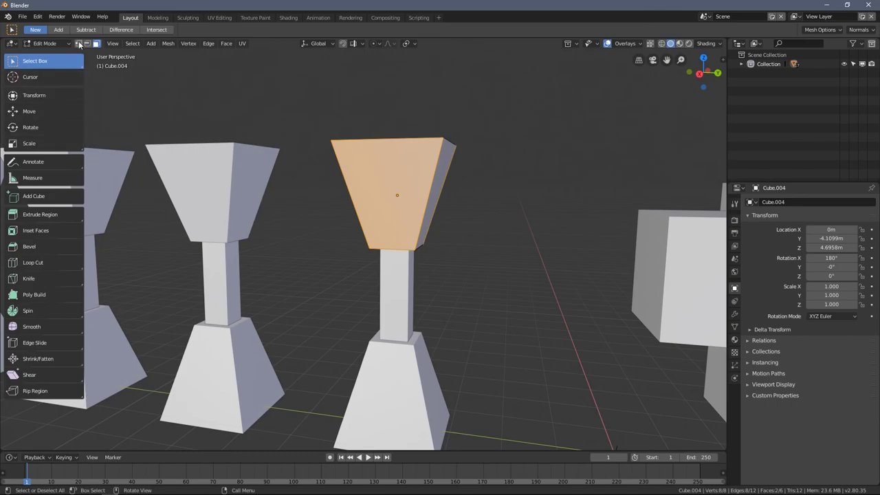
click(87, 45)
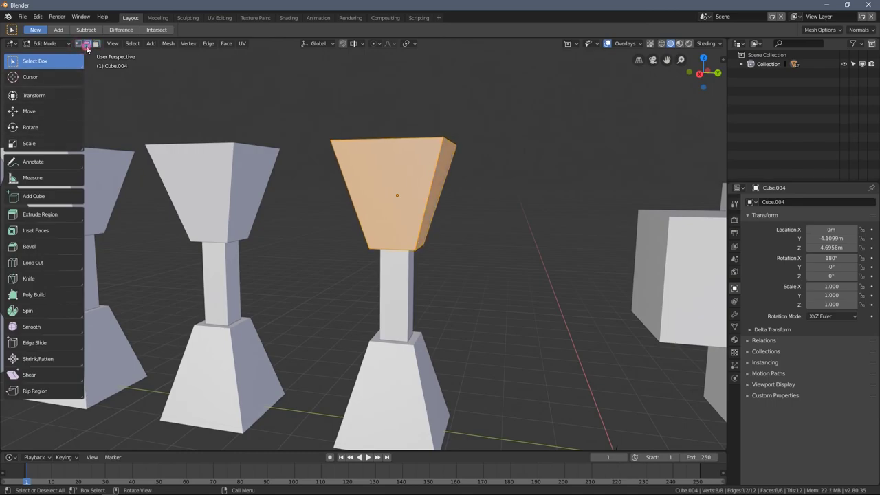
click(93, 44)
Clear the face selection on the top block and return to Object Mode.
middle_drag(354, 180, 265, 212)
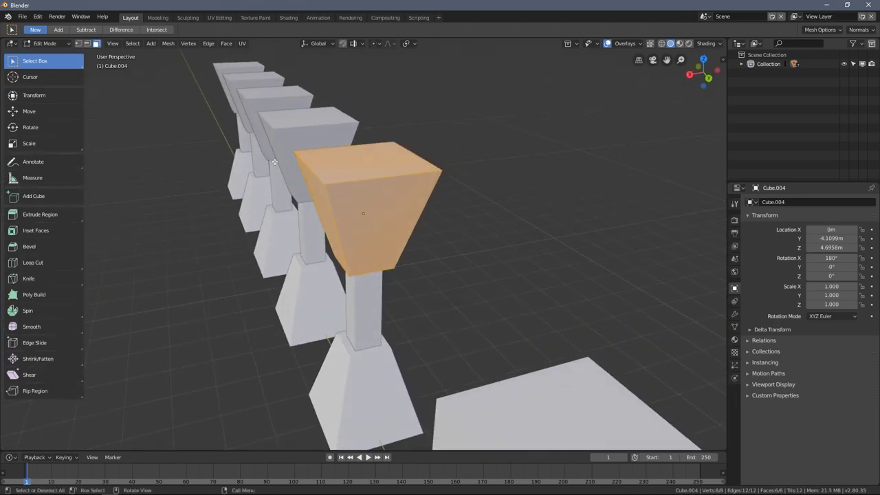
middle_drag(266, 161, 382, 113)
click(382, 112)
middle_drag(371, 145, 310, 148)
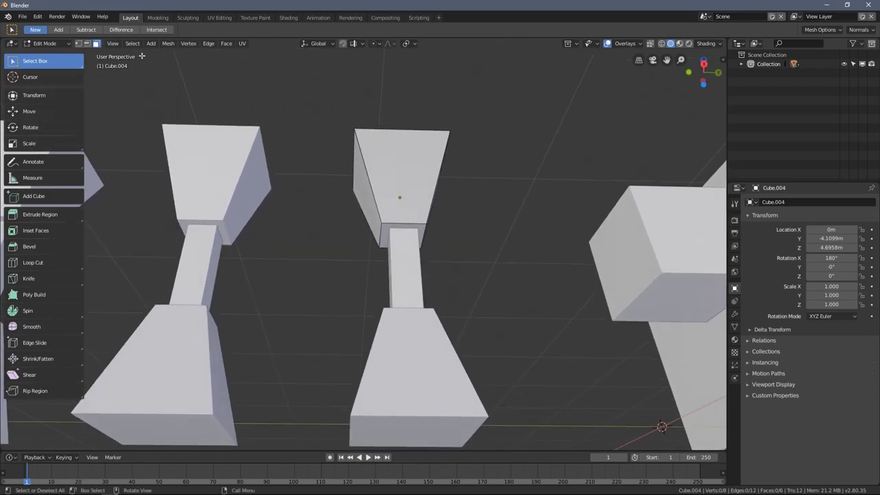
middle_drag(350, 205, 440, 280)
key(Tab)
scroll(383, 232, down, 4)
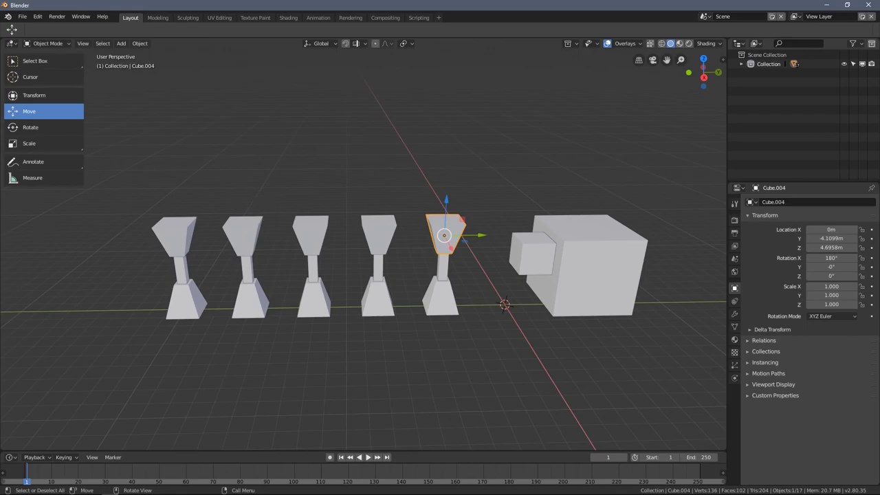